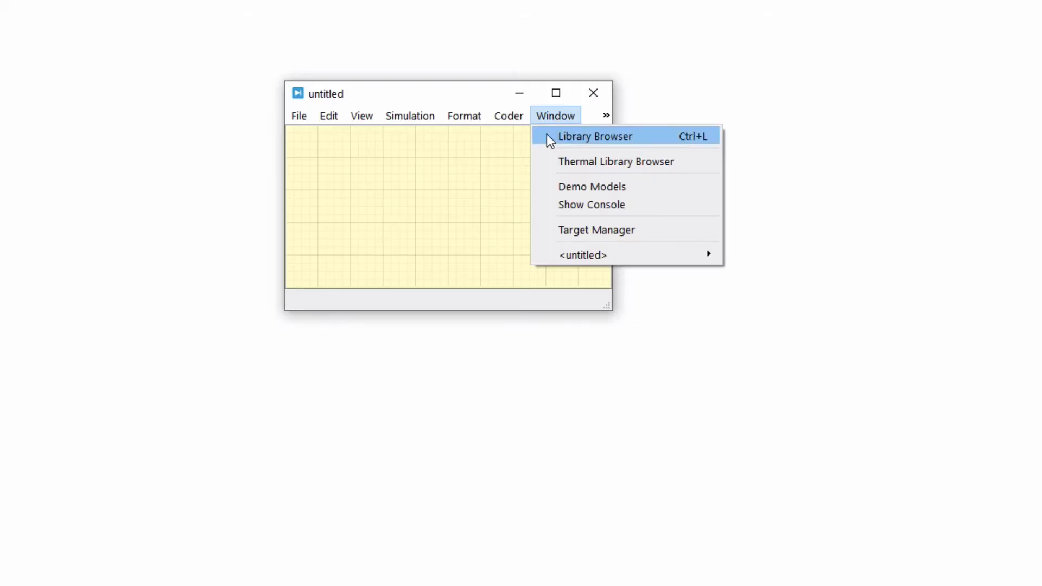
Open the Library Browser and expand the Electrical library's Sources, Meters, Passive Components and Power Semiconductors groups.
left_click(547, 137)
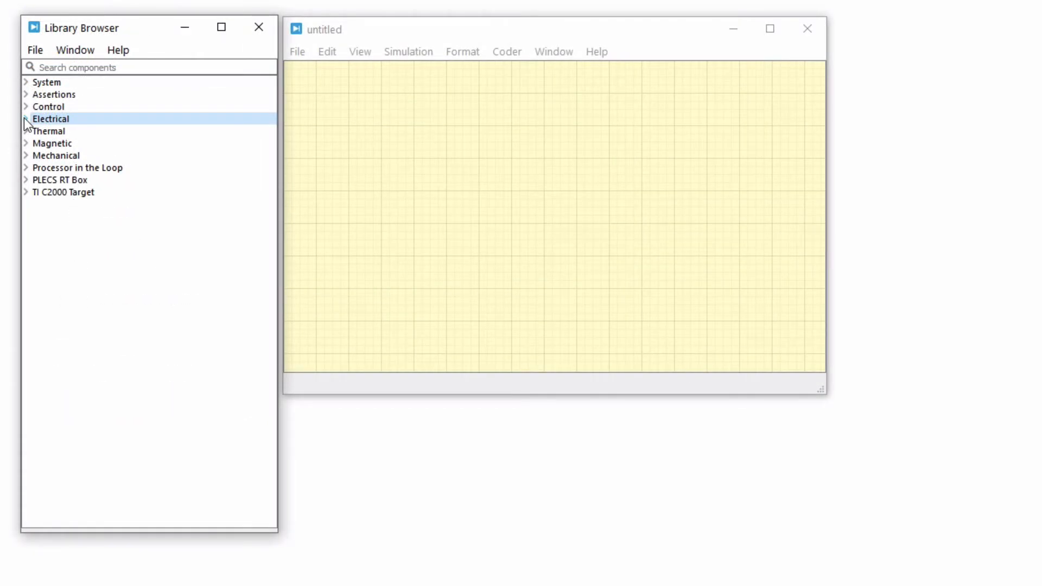
left_click(25, 119)
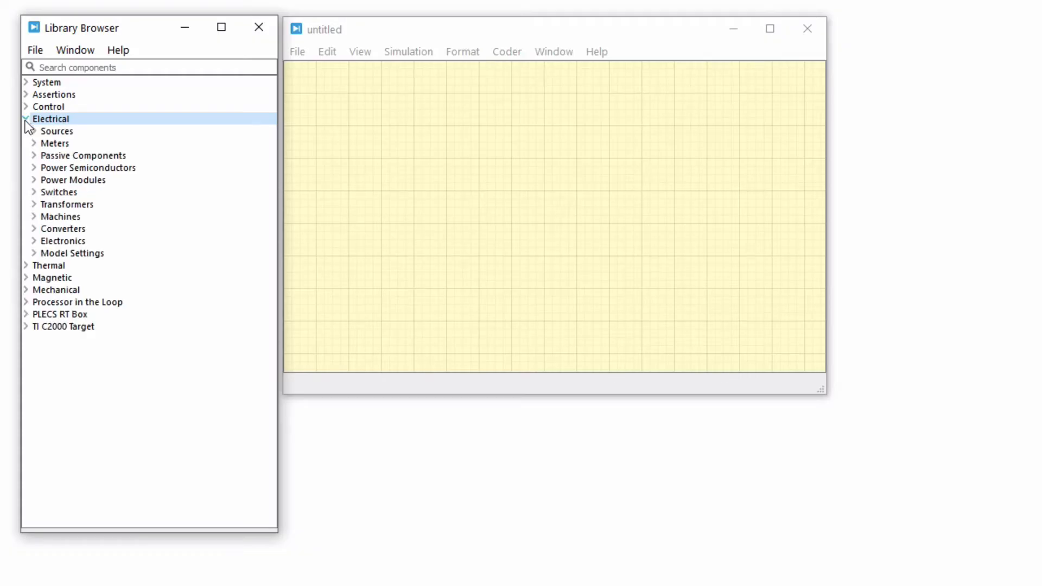
left_click(28, 130)
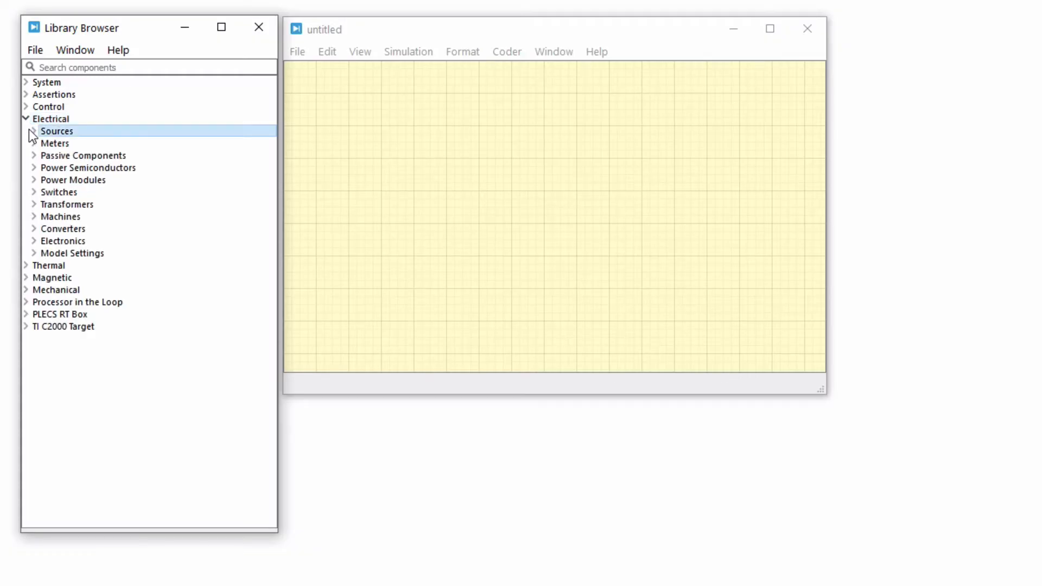
left_click(33, 131)
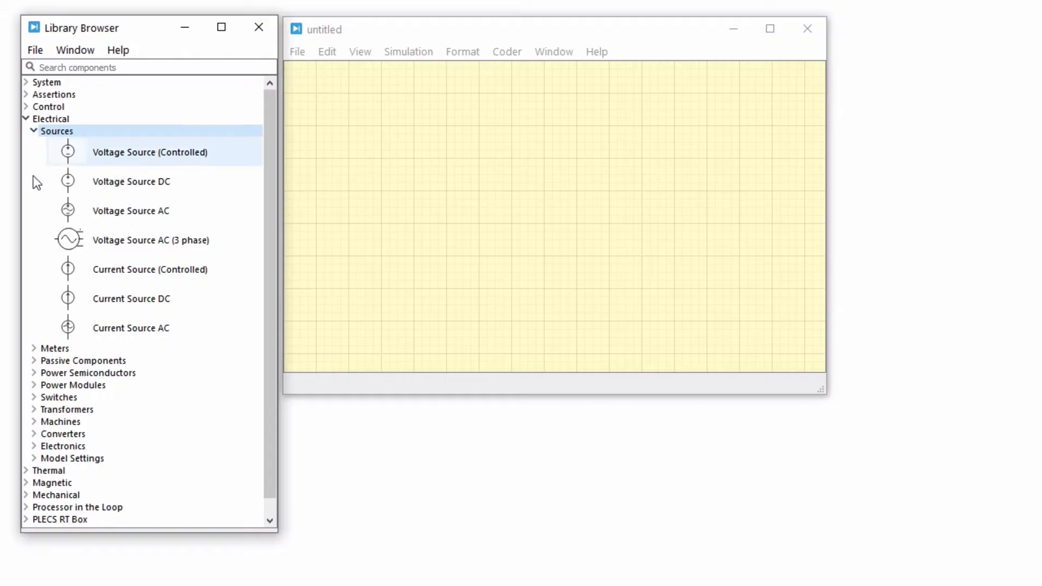
left_click(33, 348)
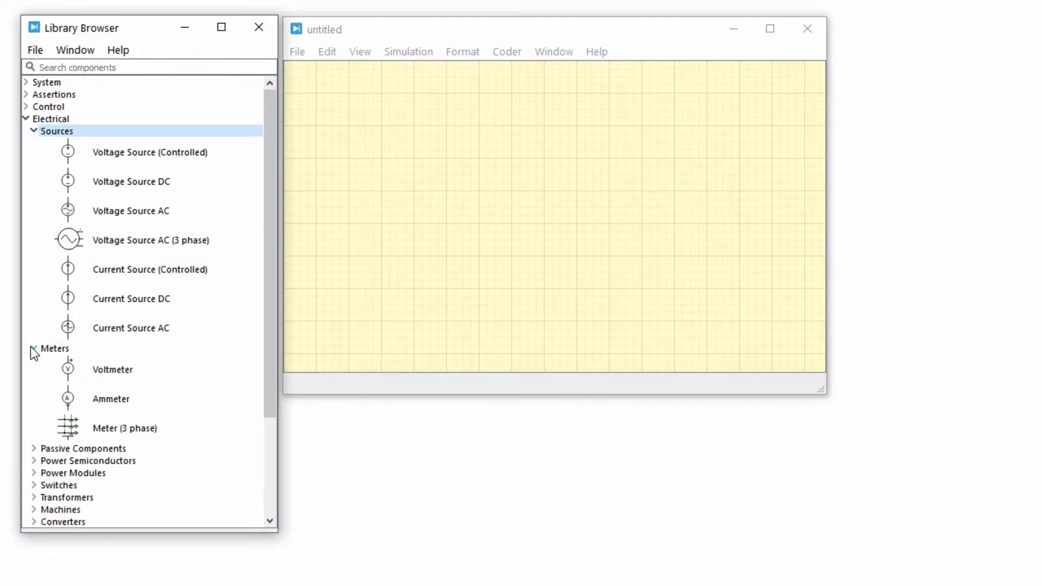
left_click(34, 449)
scroll(34, 455, "down", 10)
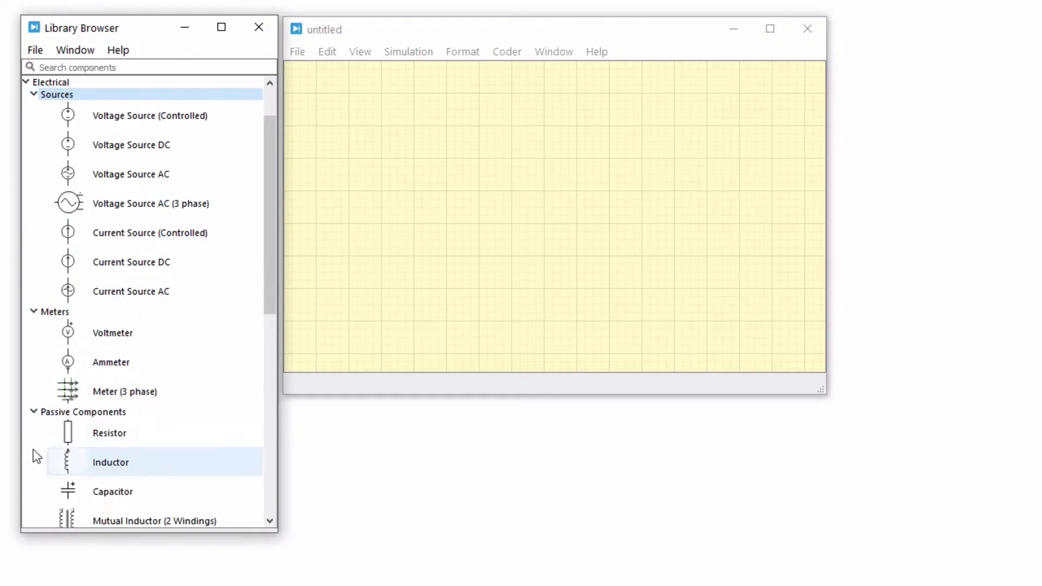
left_click(33, 464)
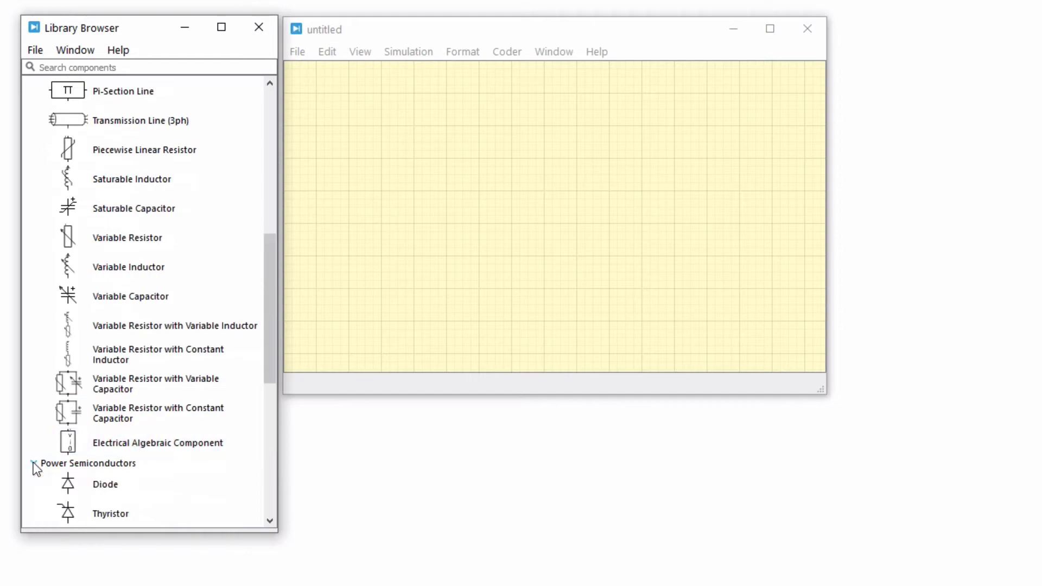
scroll(31, 461, "down", 3)
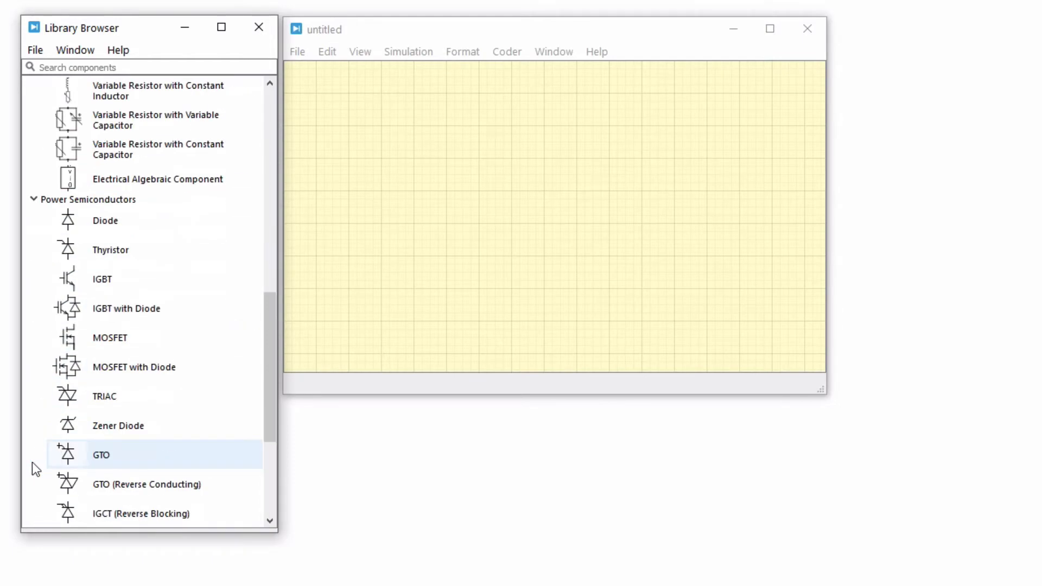
scroll(31, 461, "up", 10)
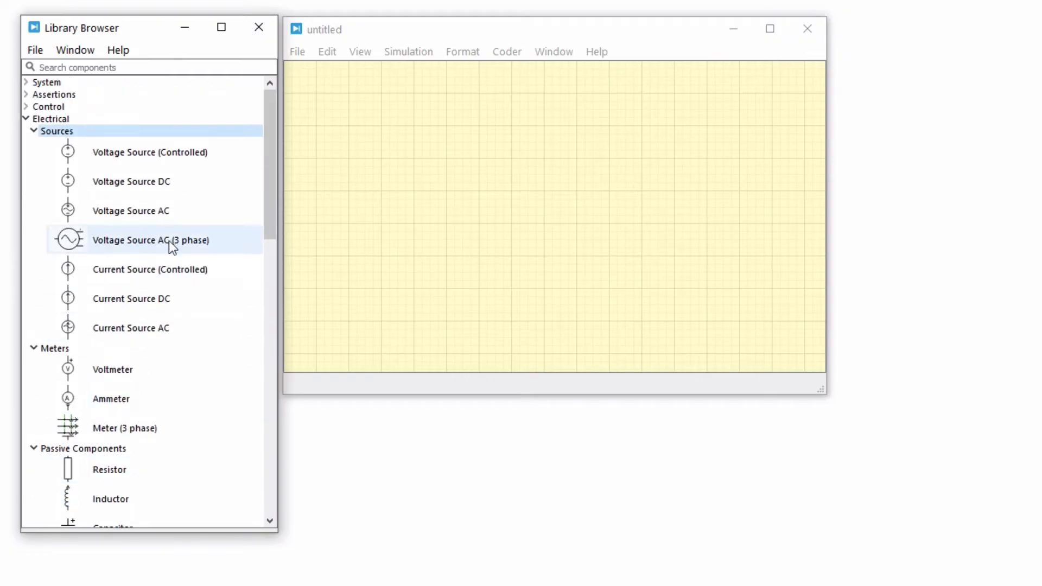
Place a DC voltage source, a resistor, an inductor and a capacitor in the schematic, with the inductor and capacitor between source and resistor.
left_click(182, 185)
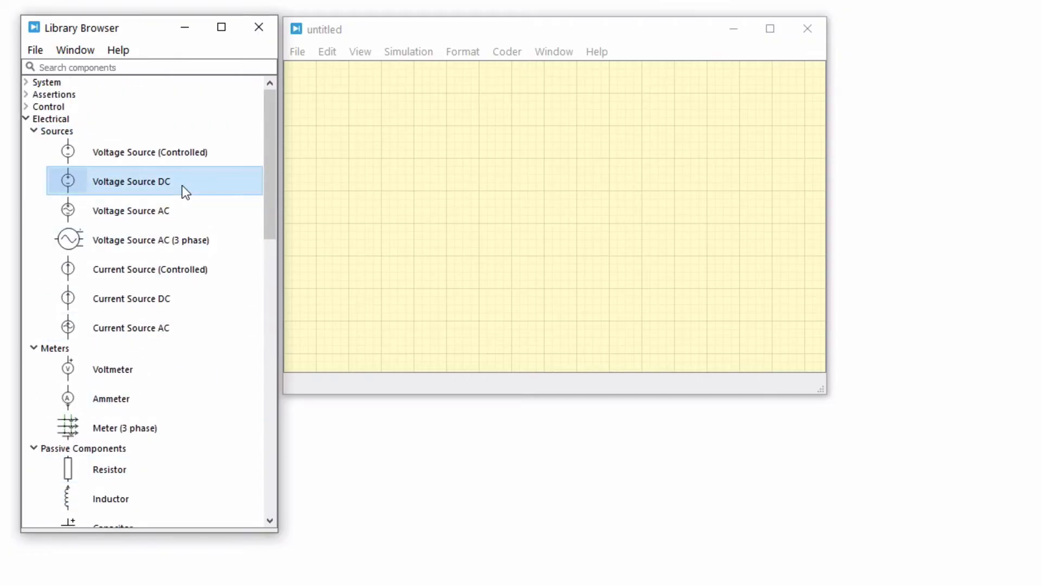
left_click_drag(181, 185, 363, 212)
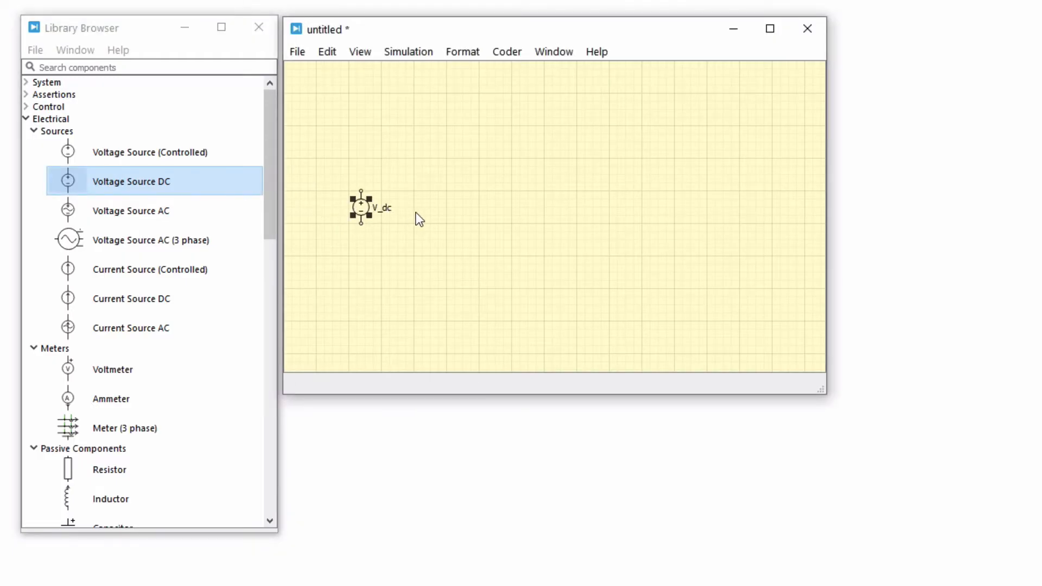
scroll(217, 337, "down", 3)
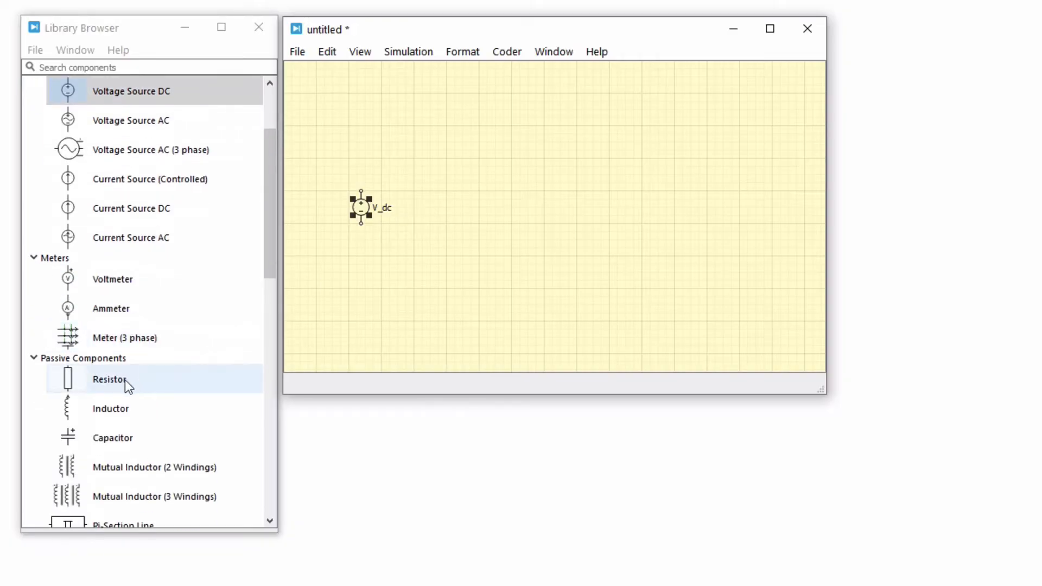
left_click_drag(126, 380, 671, 207)
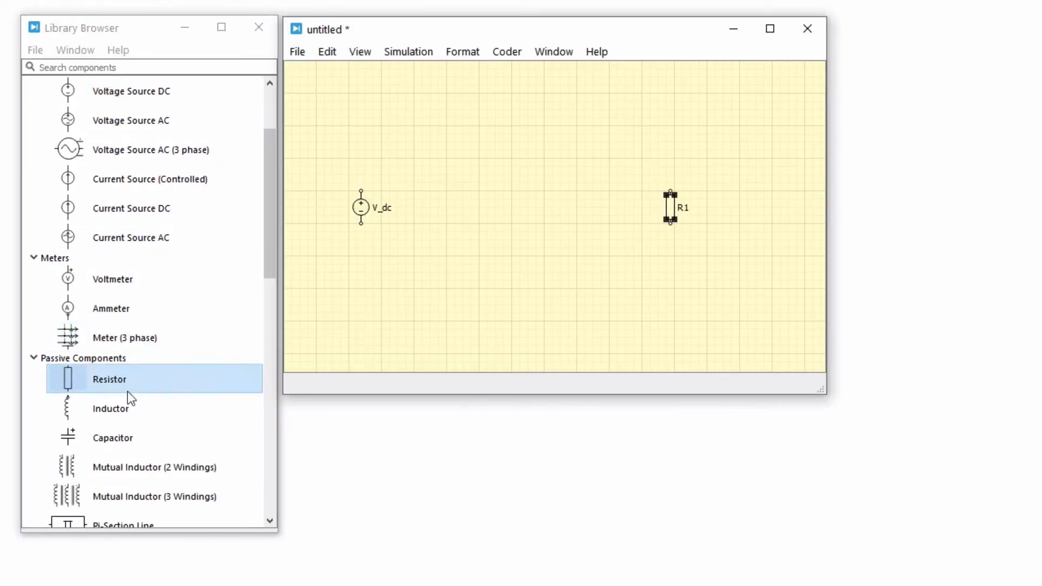
left_click_drag(129, 400, 533, 162)
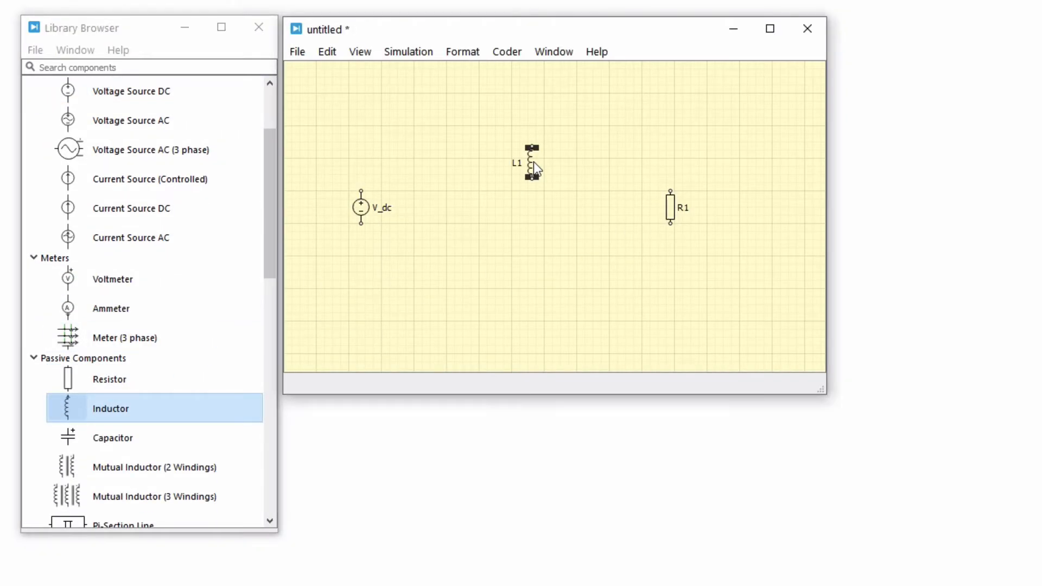
left_click_drag(200, 437, 615, 206)
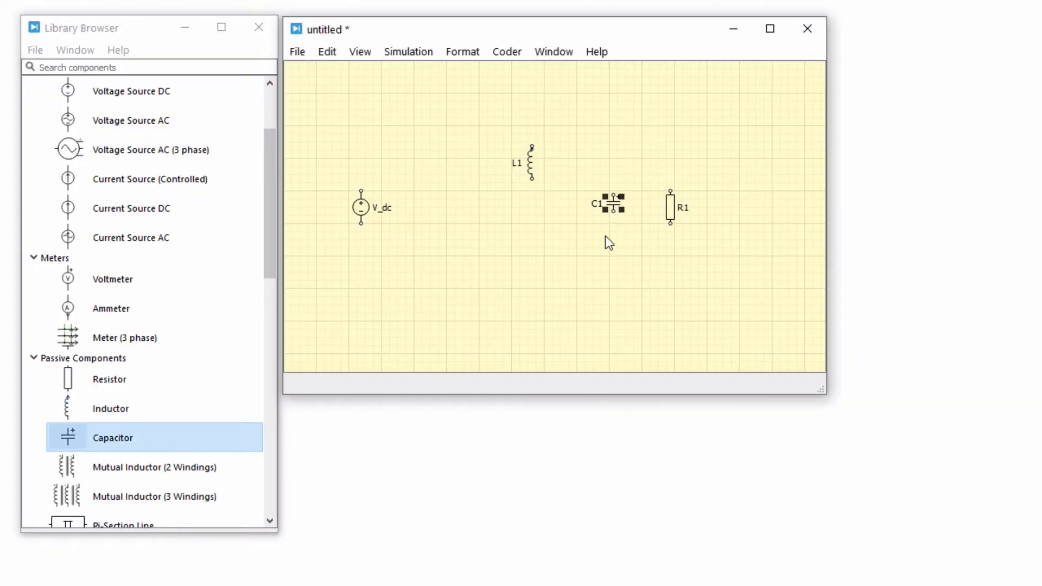
Rotate inductor L1 once so that it lies horizontally.
left_click(530, 164)
left_click(465, 52)
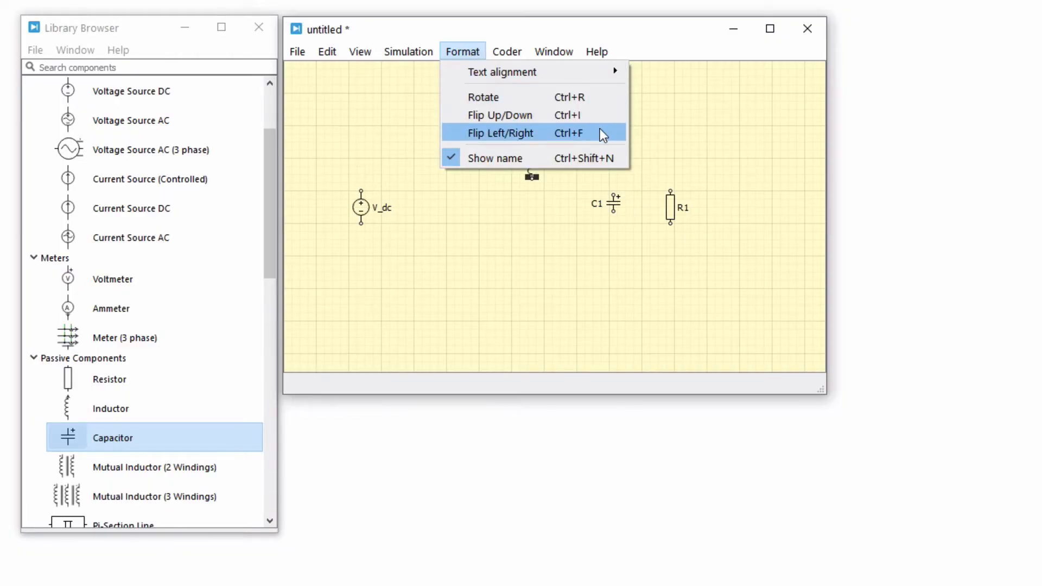
left_click(600, 99)
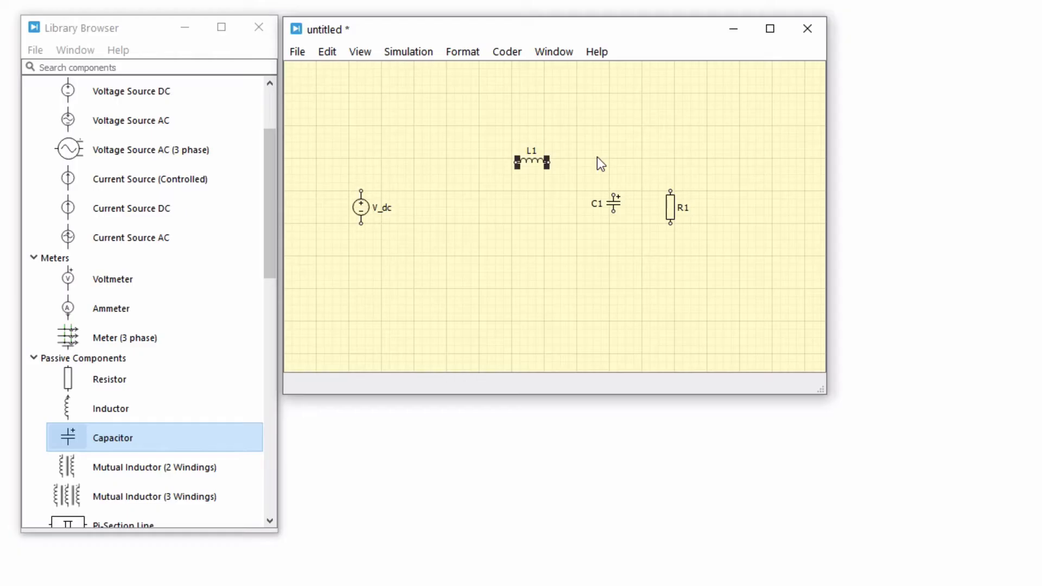
Set L1's inductance to 25e-3 and show the value in the schematic.
double_click(541, 161)
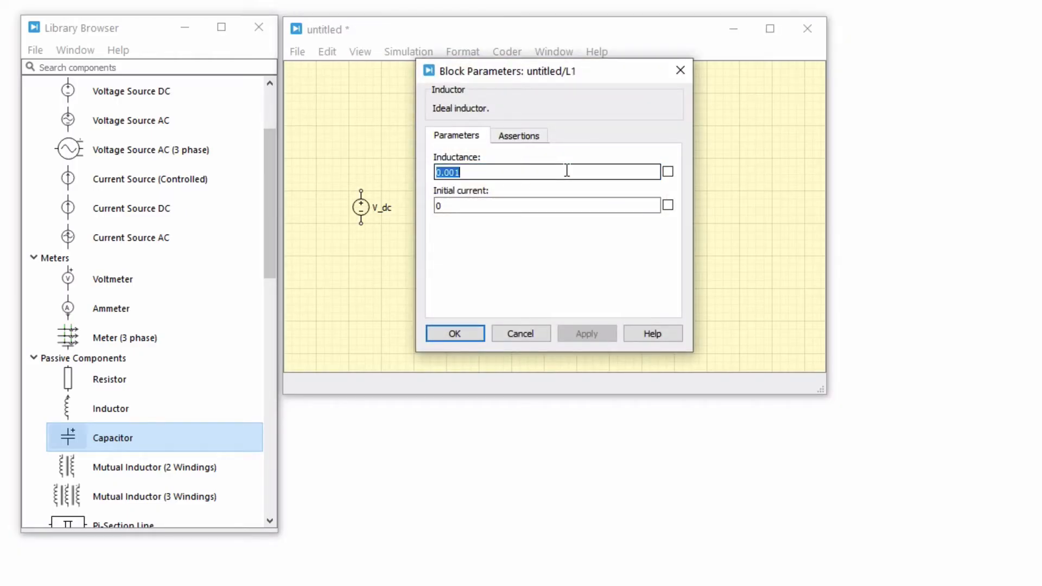
type("25e-3")
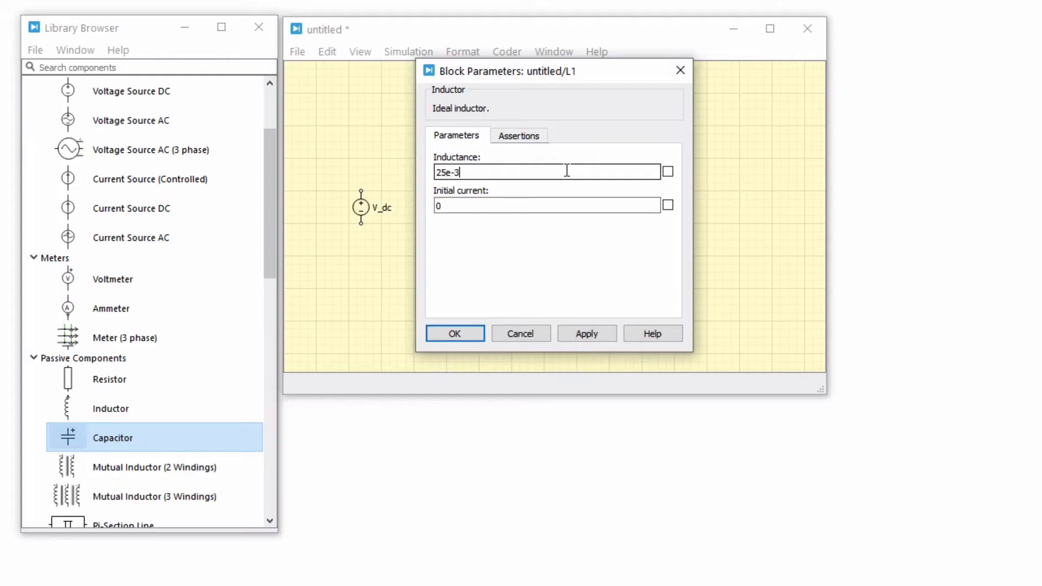
left_click(668, 172)
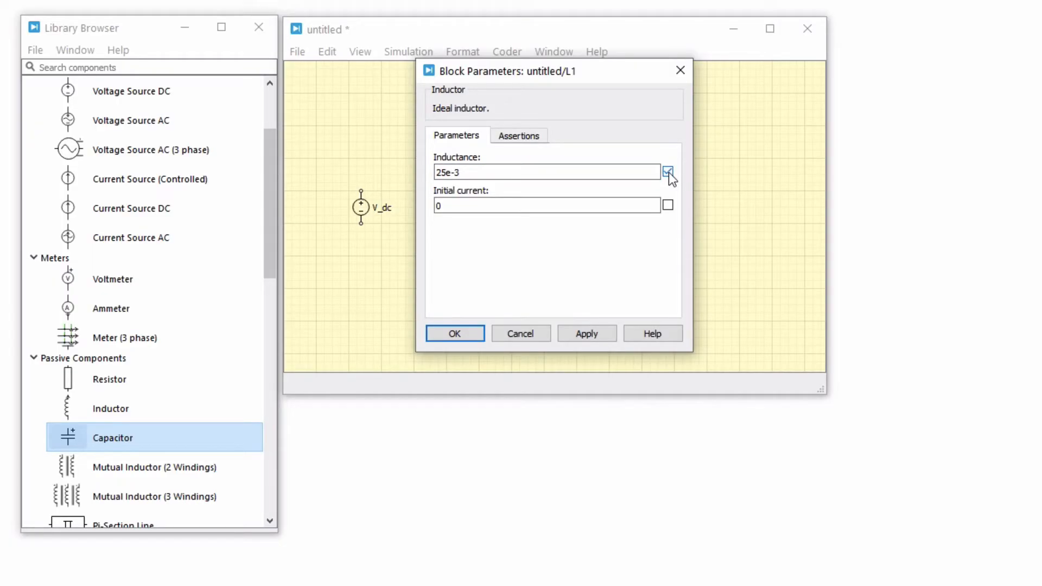
left_click(467, 333)
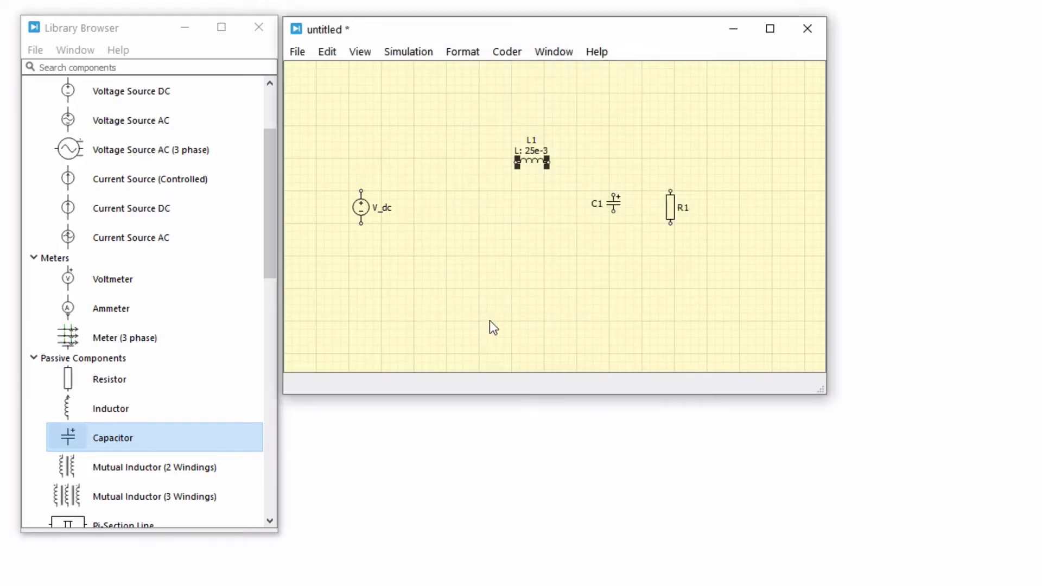
Set C1's capacitance to 200e-6 and show the value in the schematic.
double_click(615, 208)
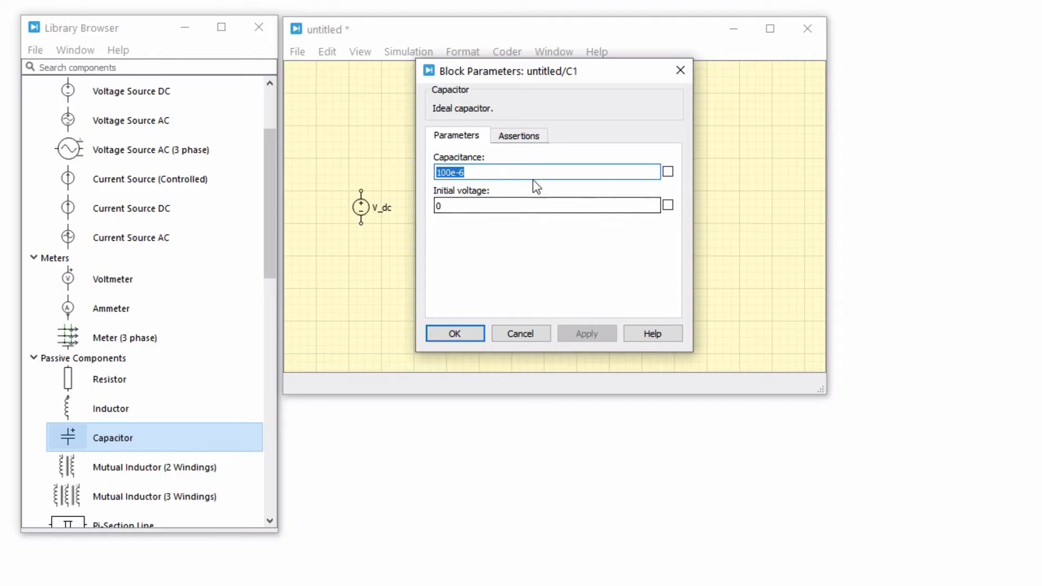
type("200")
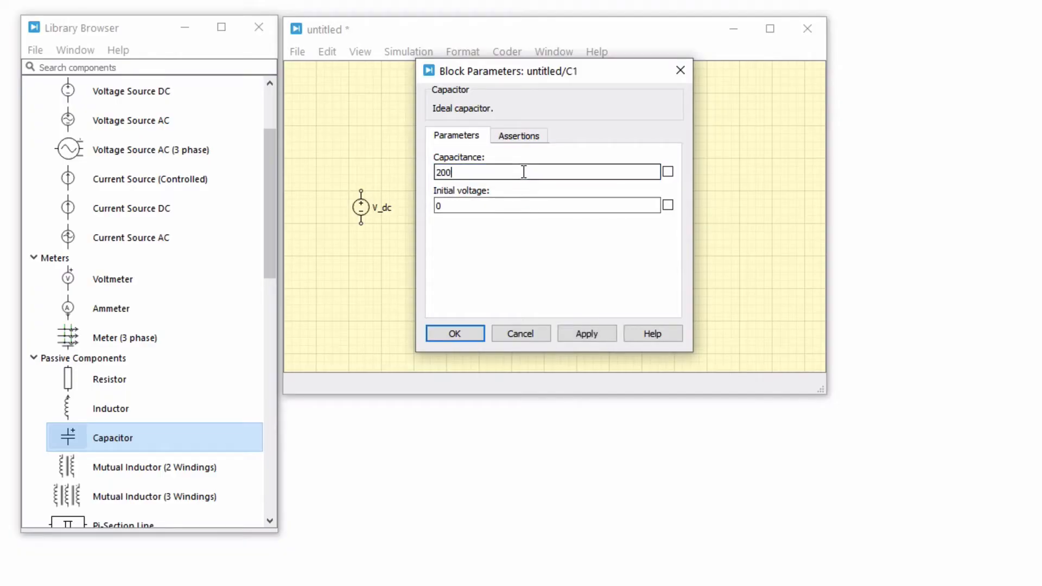
type("e-6")
left_click(667, 172)
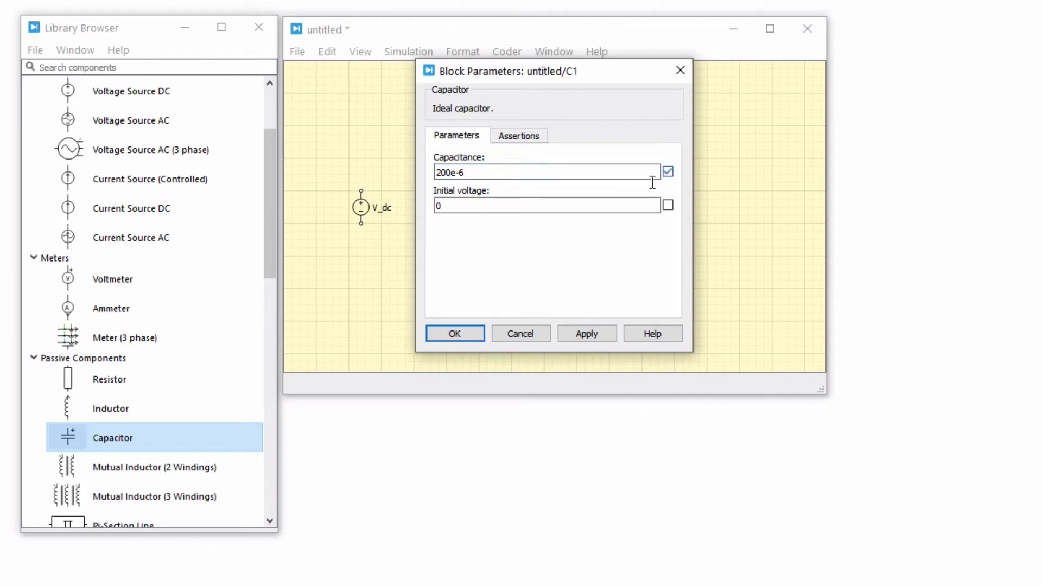
left_click(473, 333)
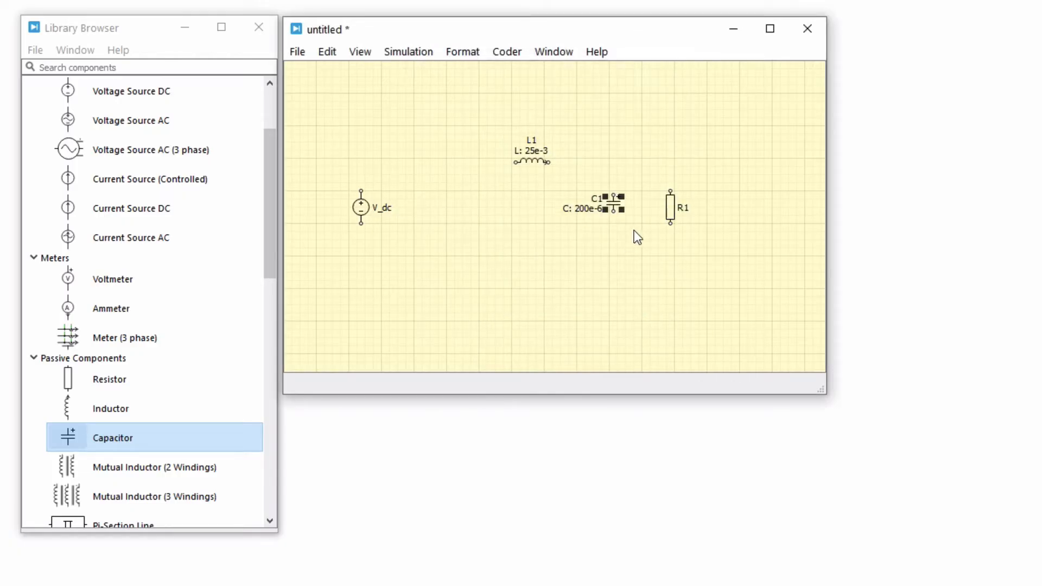
Show R1's resistance in the schematic and set it to 2.
double_click(669, 206)
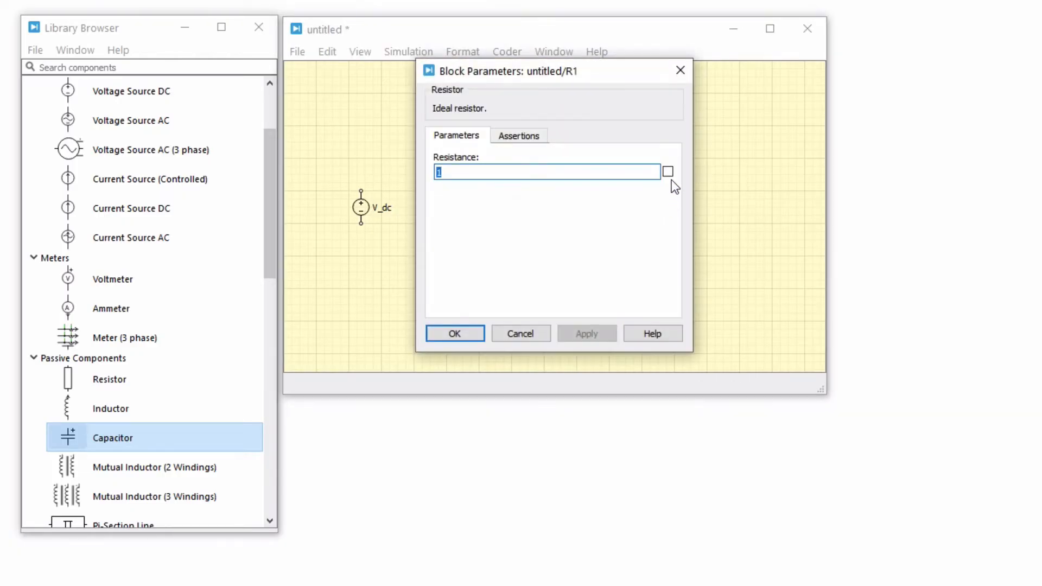
left_click(667, 172)
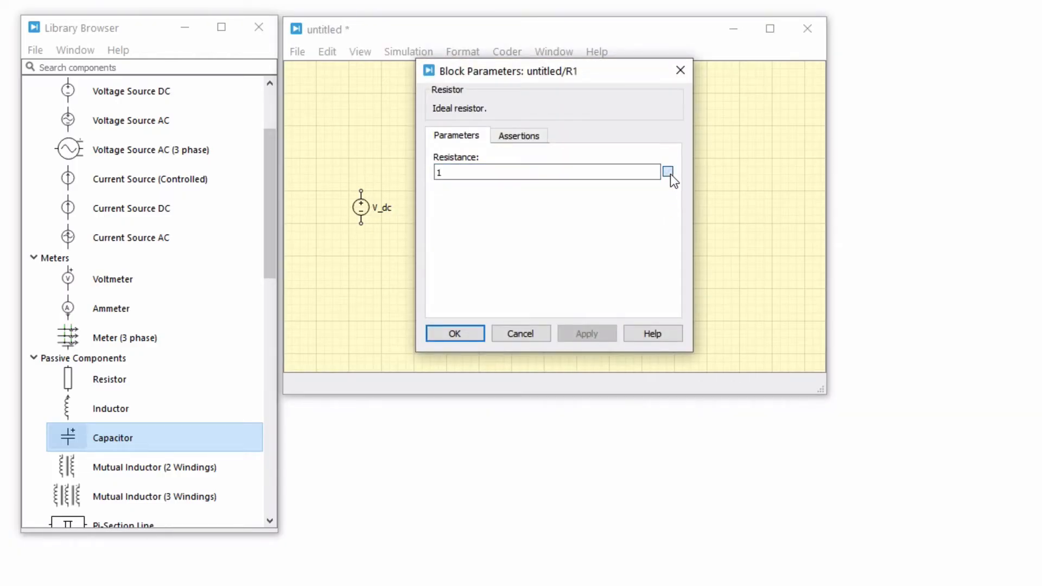
left_click(477, 335)
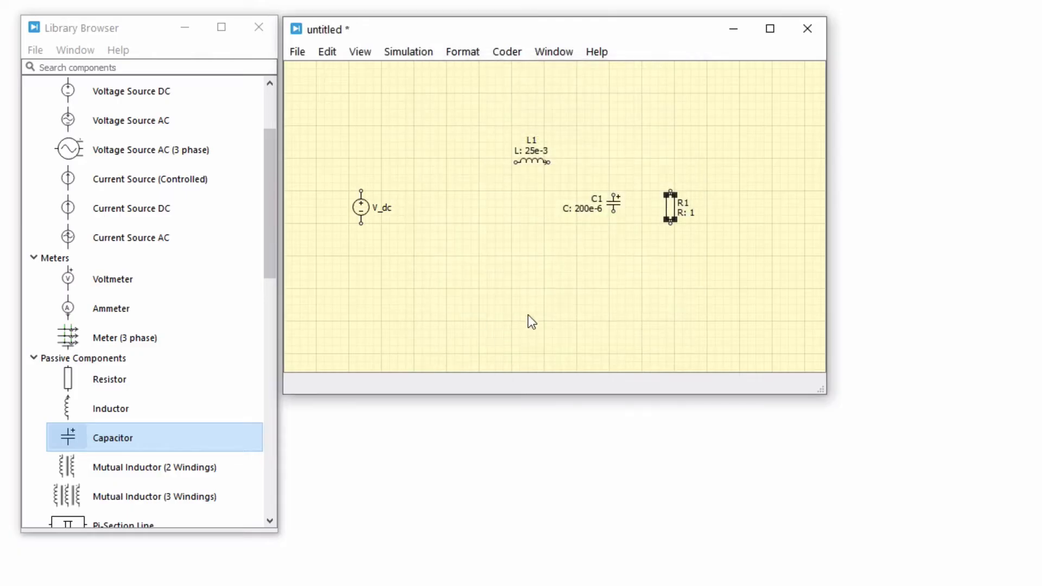
left_click(694, 215)
key("BackSpace")
type("2")
key("Return")
Set the voltage of source V_dc to the variable v_in and show it in the schematic.
double_click(369, 211)
left_click(451, 174)
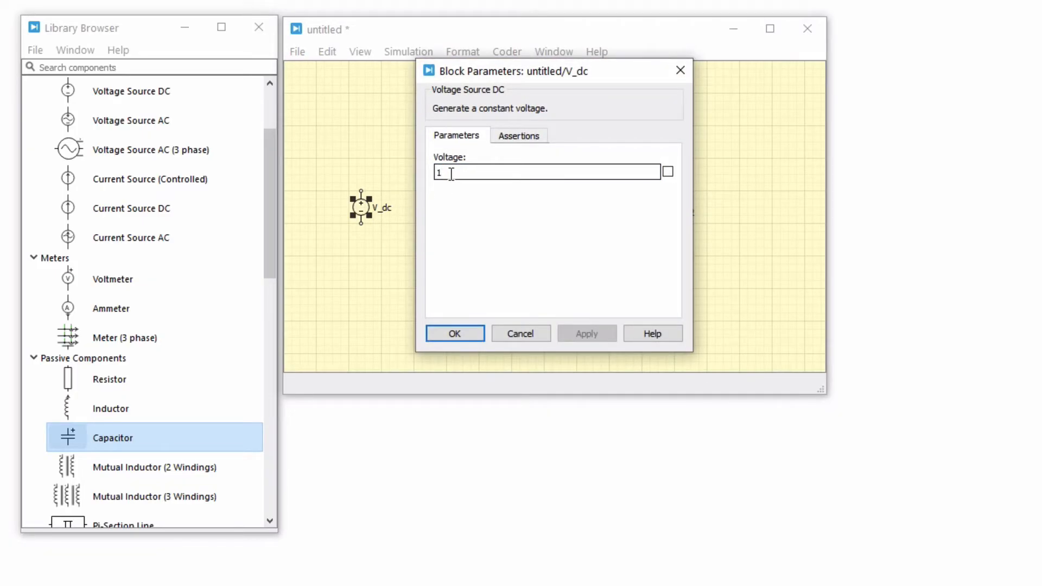
key("BackSpace")
type("v_in")
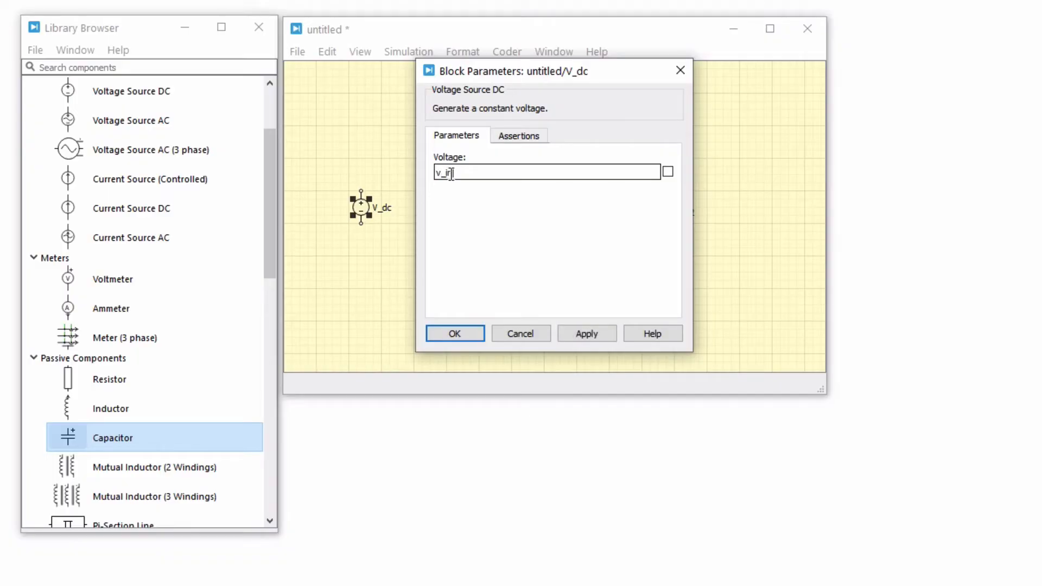
left_click(667, 173)
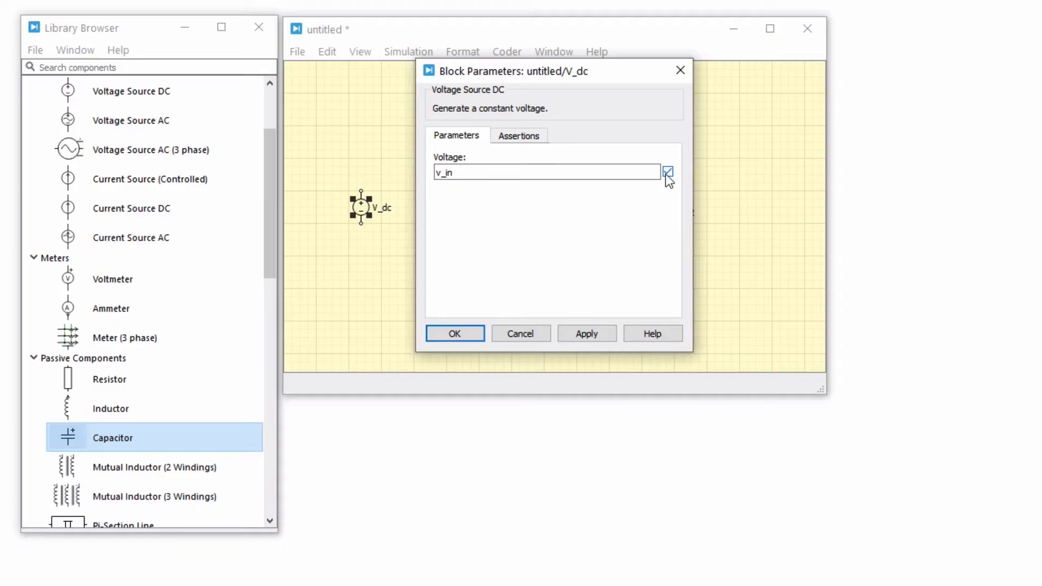
left_click(468, 334)
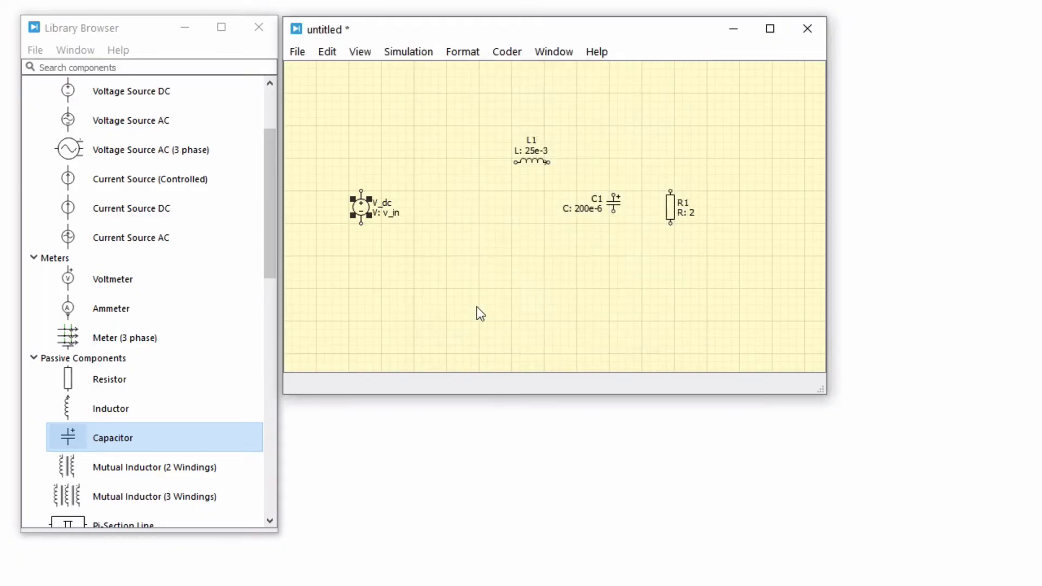
left_click(484, 283)
Place a voltmeter beside resistor R1 and a rotated, horizontal ammeter between the voltage source and inductor L1.
left_click_drag(174, 278, 740, 212)
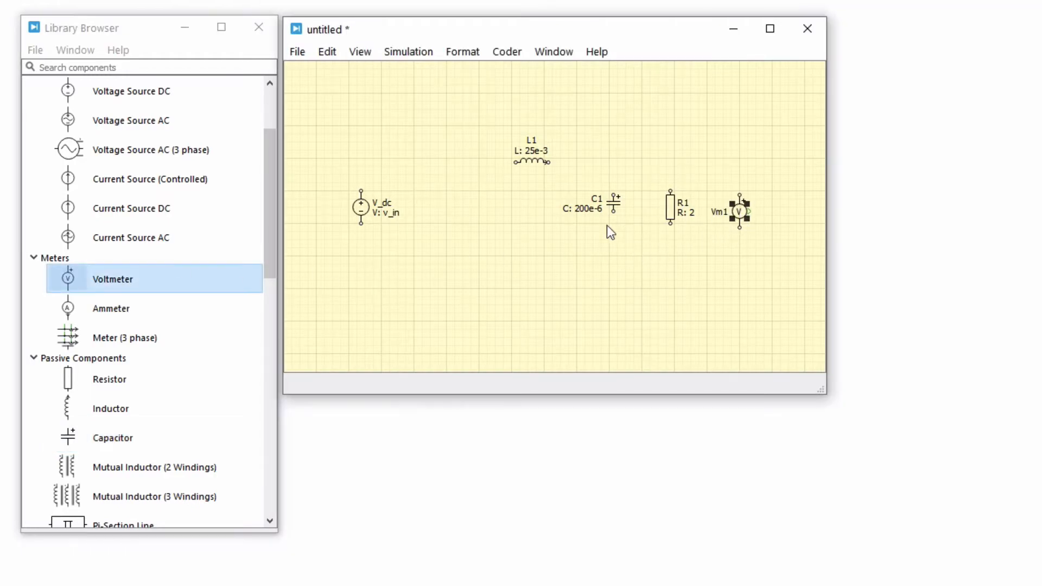
left_click_drag(231, 310, 424, 162)
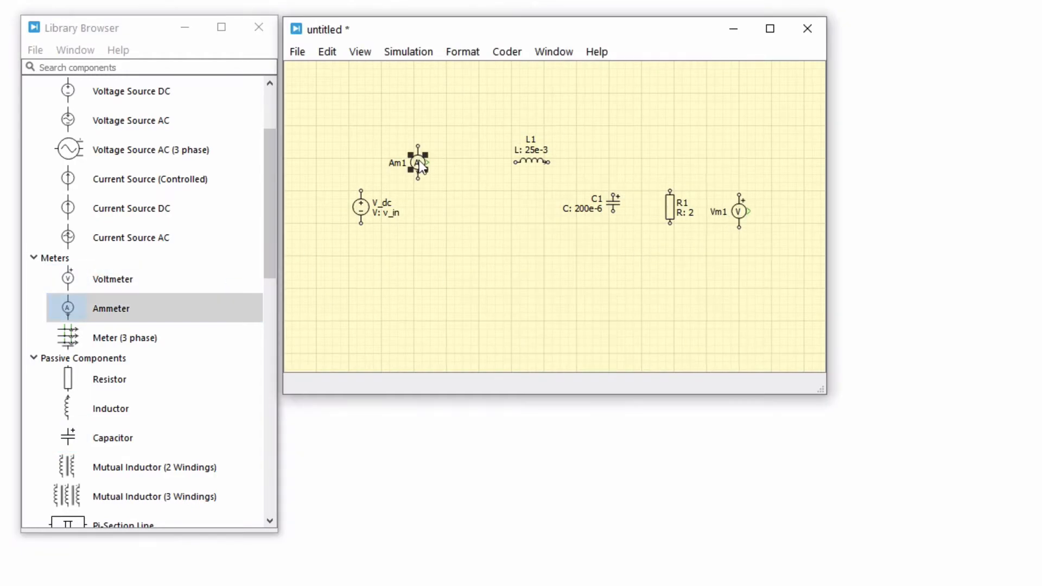
key("ctrl+r")
Wire the ammeter's output to inductor L1, and L1's other end to the positive terminal of capacitor C1.
left_click_drag(436, 162, 513, 163)
left_click_drag(513, 163, 514, 162)
left_click(615, 202, "alt")
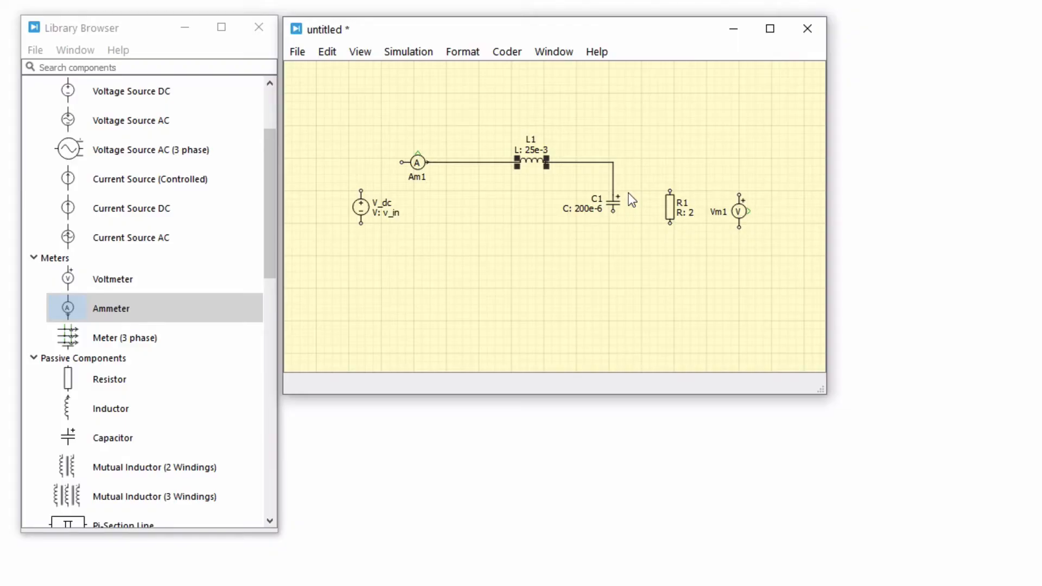
Wire R1 and the voltmeter in parallel to C1's positive terminal, and connect the voltage source to the voltmeter's negative terminal and the ammeter's input.
left_click_drag(667, 190, 617, 162)
left_click(671, 171)
mouse_move(672, 170)
left_mouse_down()
mouse_move(711, 171)
mouse_move(739, 194)
mouse_move(361, 227)
left_mouse_up()
left_click_drag(361, 190, 402, 162)
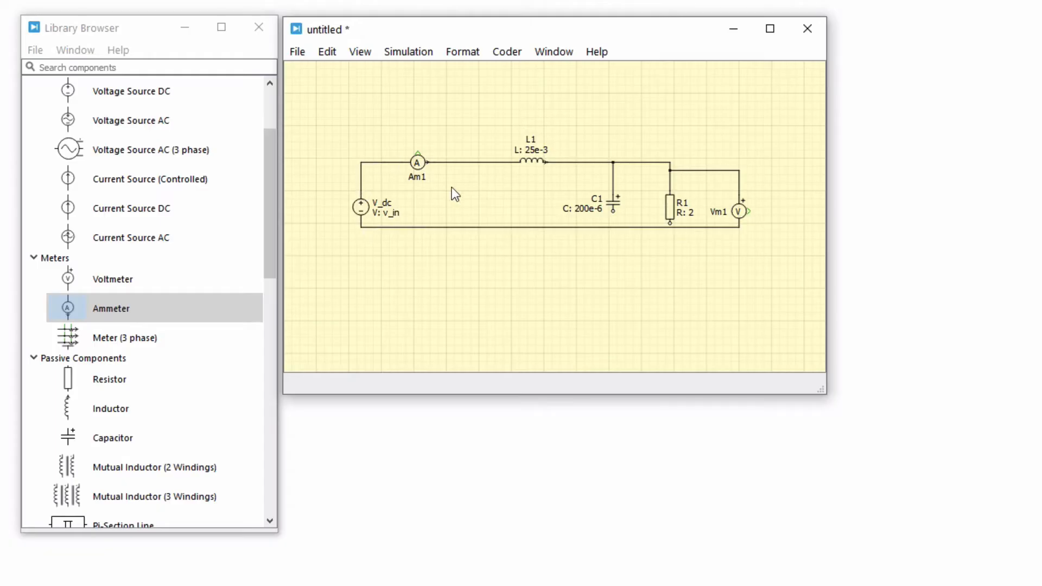
Lower the return wire, connect the free terminals of C1 and R1 to it, and align the voltmeter's upper wire with the main line.
left_click_drag(564, 227, 564, 264)
left_click_drag(613, 212, 614, 258)
left_click_drag(670, 224, 670, 264)
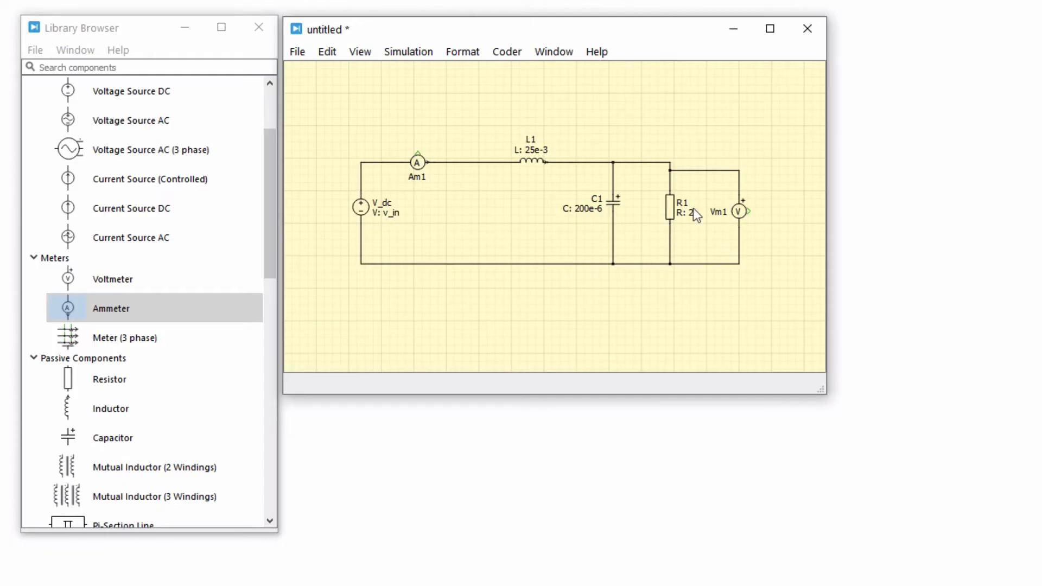
left_click_drag(693, 170, 691, 161)
Draw a short signal line from the voltmeter's output and place a Probe block above resistor R1.
left_click_drag(749, 211, 769, 211)
left_click(272, 174)
scroll(272, 174, "up", 3)
left_click(28, 83)
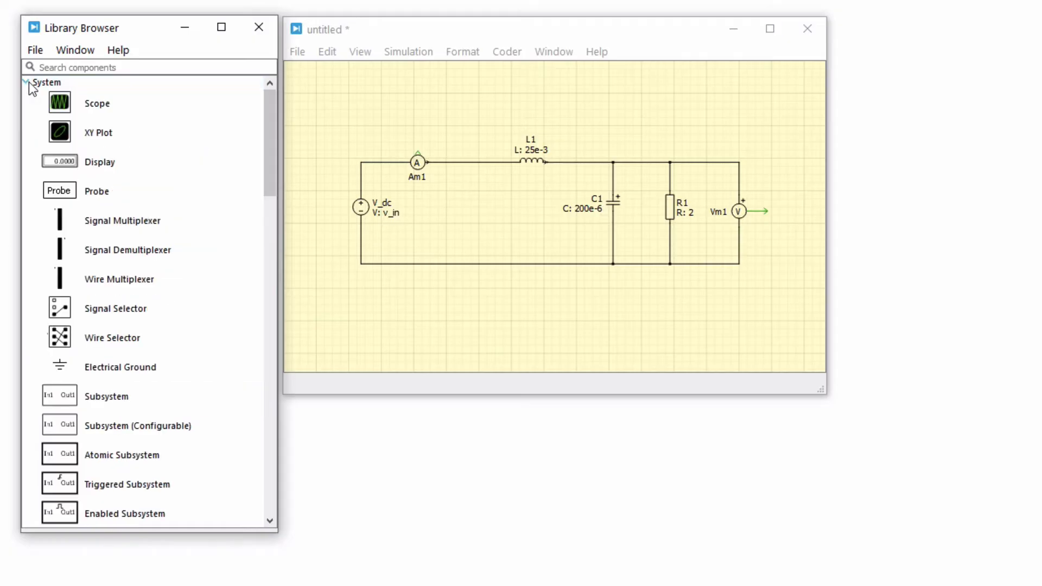
left_click_drag(57, 183, 677, 126)
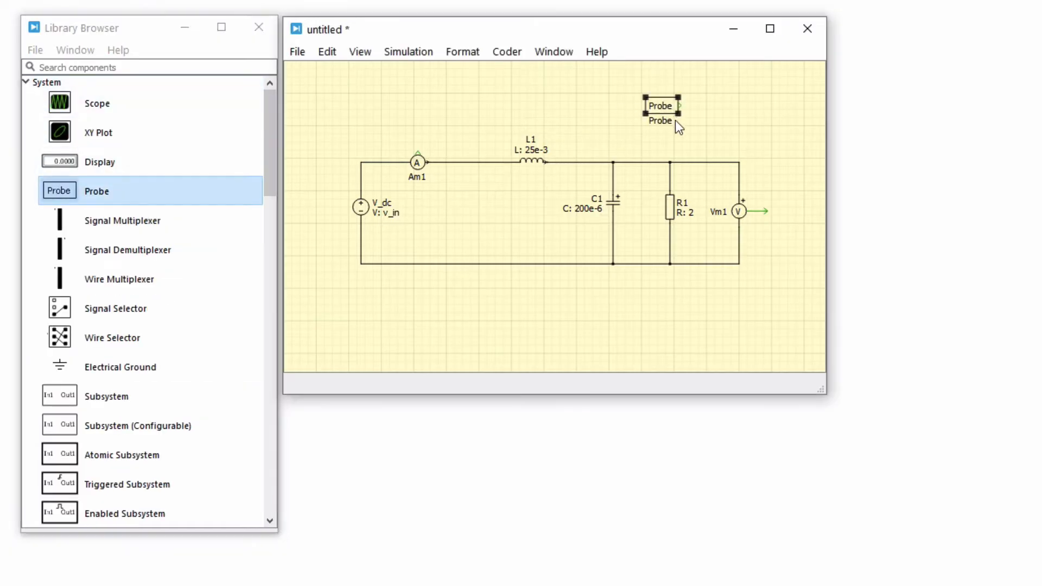
Add resistor R1 to the probe and enable its Resistor voltage signal.
left_click(670, 204)
left_click_drag(673, 213, 662, 103)
double_click(663, 103)
left_click(638, 132)
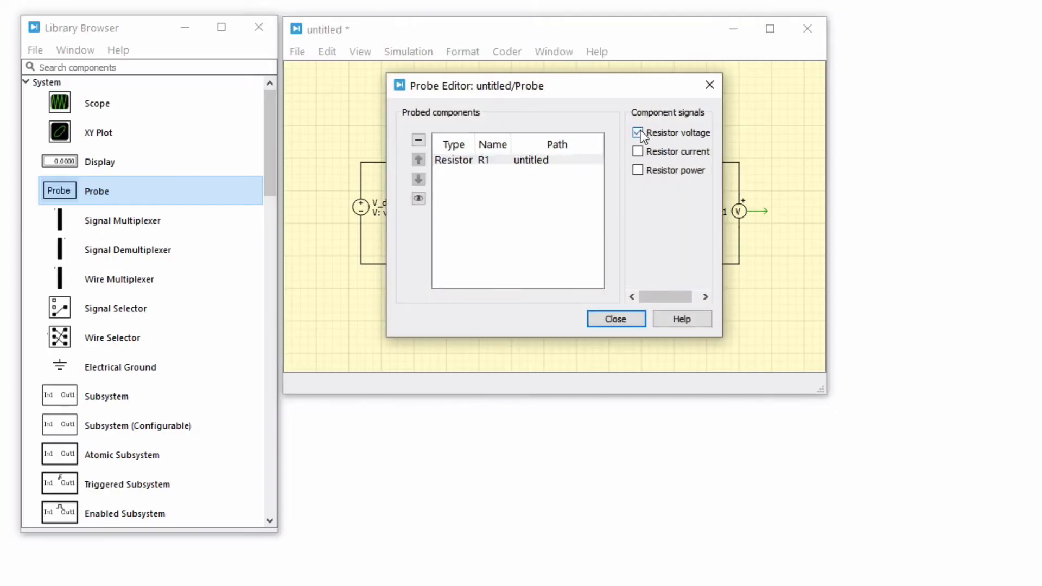
left_click_drag(604, 87, 598, 305)
left_click_drag(739, 216, 530, 391)
left_click(635, 353)
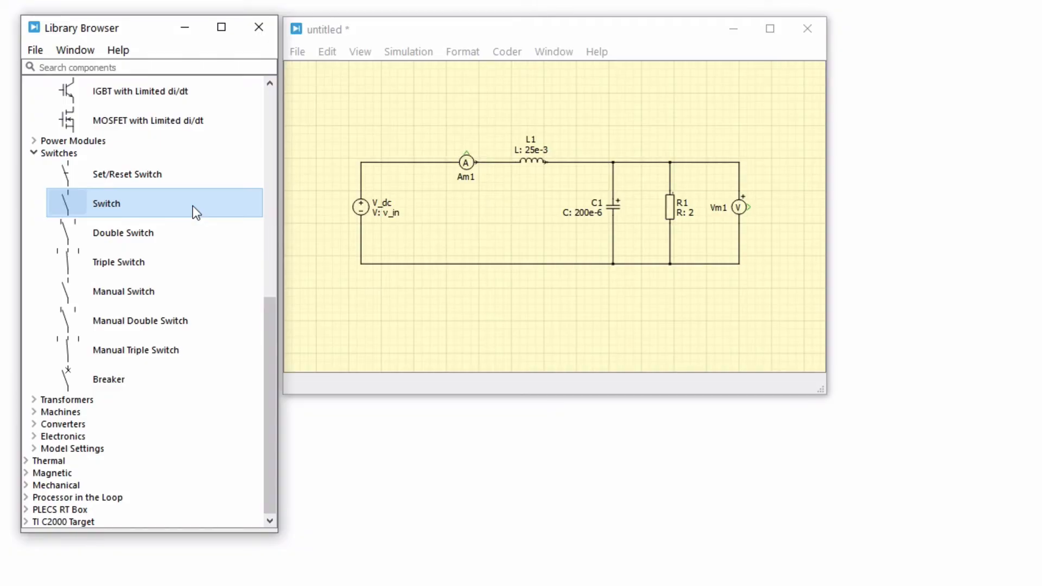
Insert a horizontal MOSFET from the power semiconductors into the wire between the voltage source and the ammeter.
scroll(194, 207, "up", 10)
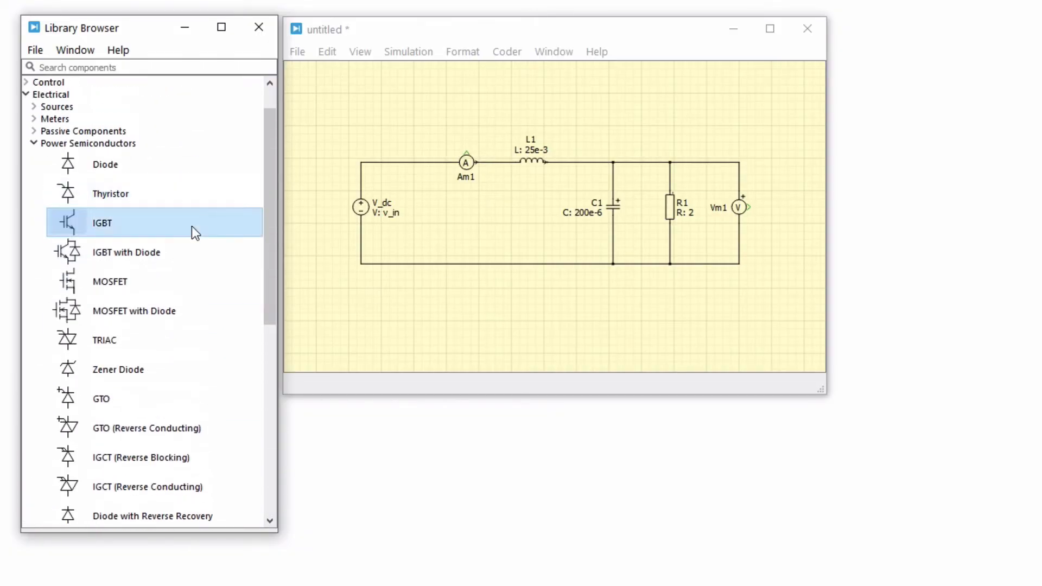
left_click(187, 279)
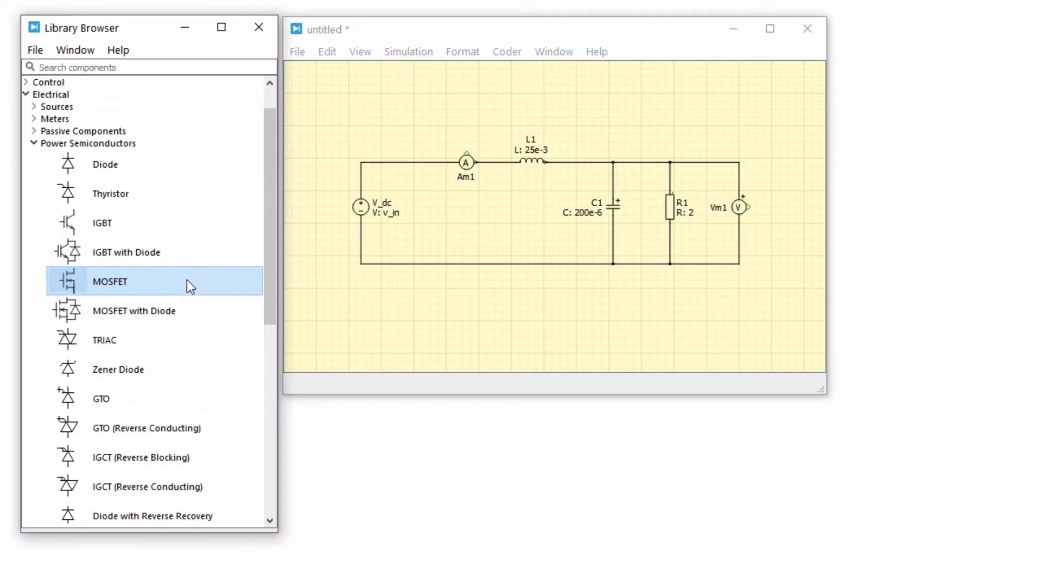
left_click(177, 165)
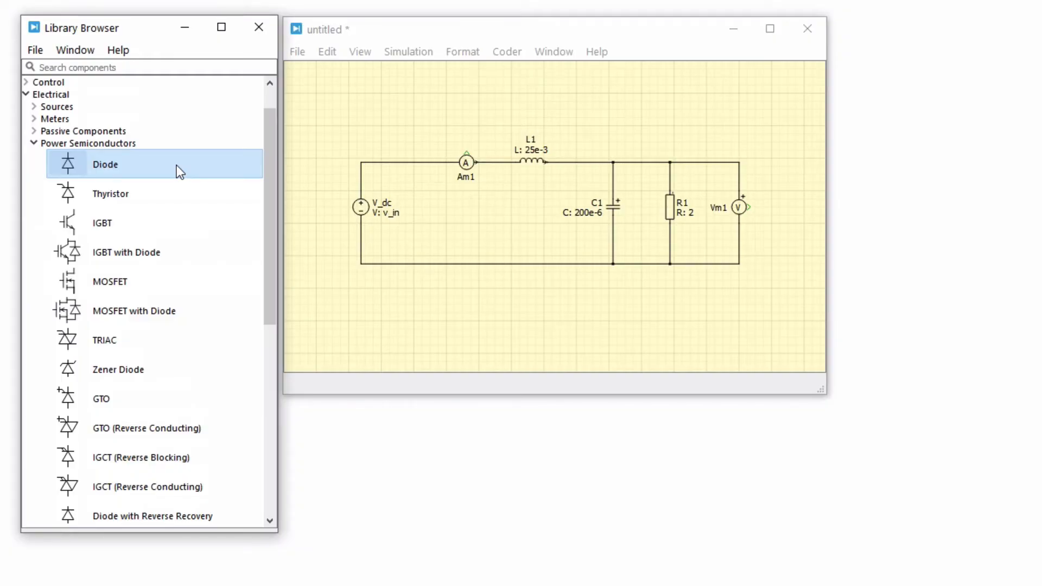
left_click(164, 143)
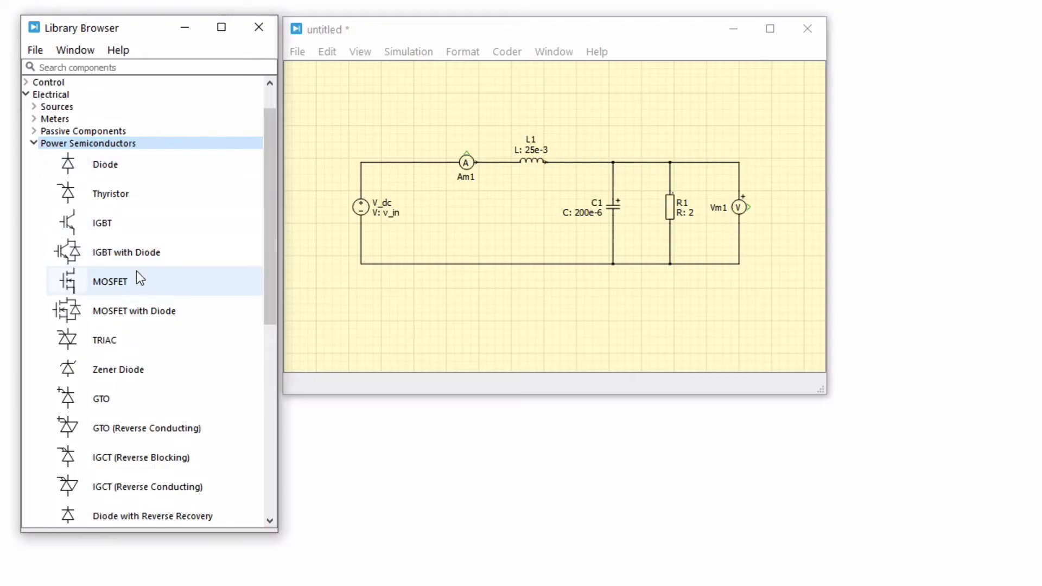
left_click_drag(136, 274, 425, 223)
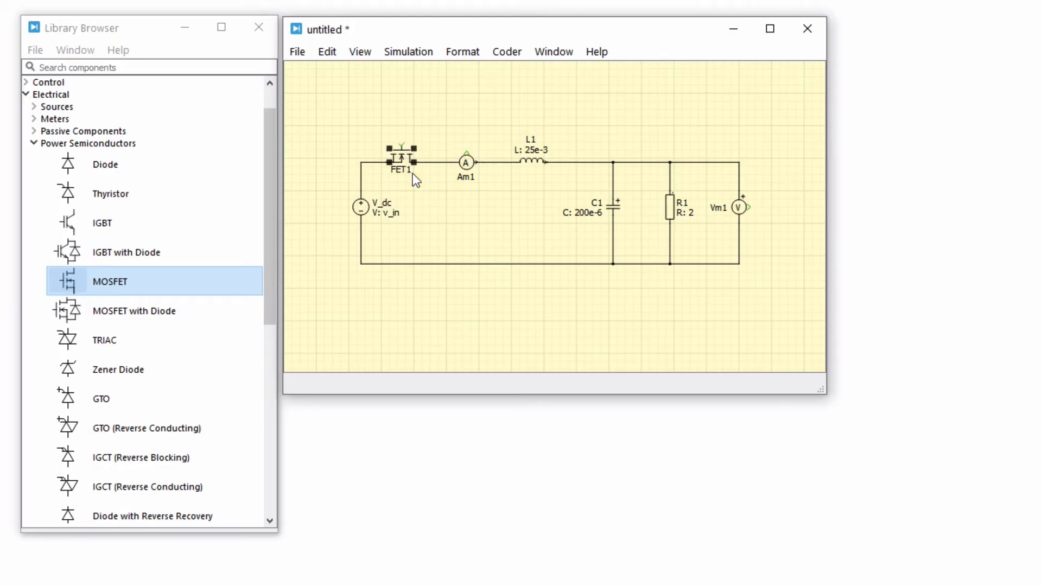
left_click(421, 188)
Place a diode between the ammeter and L1, wiring its anode to the return line and its cathode to the upper line.
left_click_drag(167, 170, 383, 194)
left_click_drag(500, 203, 499, 264)
left_click_drag(500, 191, 499, 162)
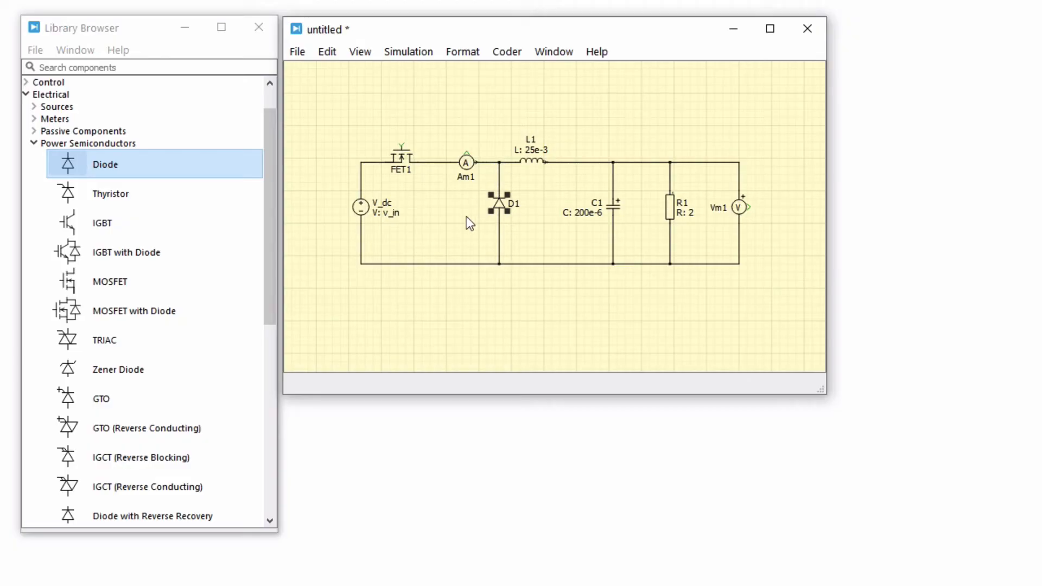
Examine diode D1's electrical parameters and its thermal description editor without saving any changes.
double_click(500, 205)
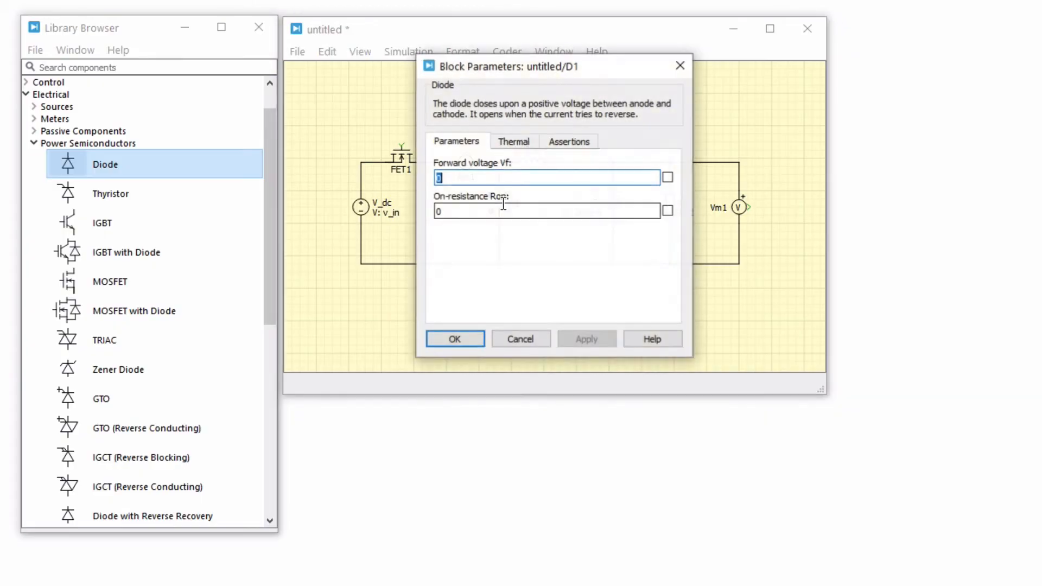
left_click(547, 181)
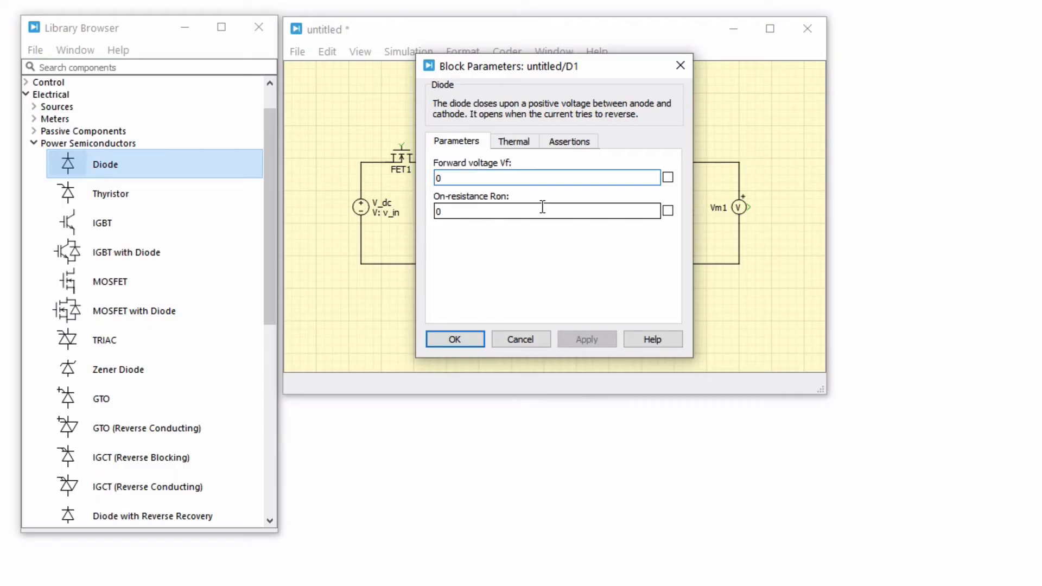
left_click(519, 148)
left_click(640, 184)
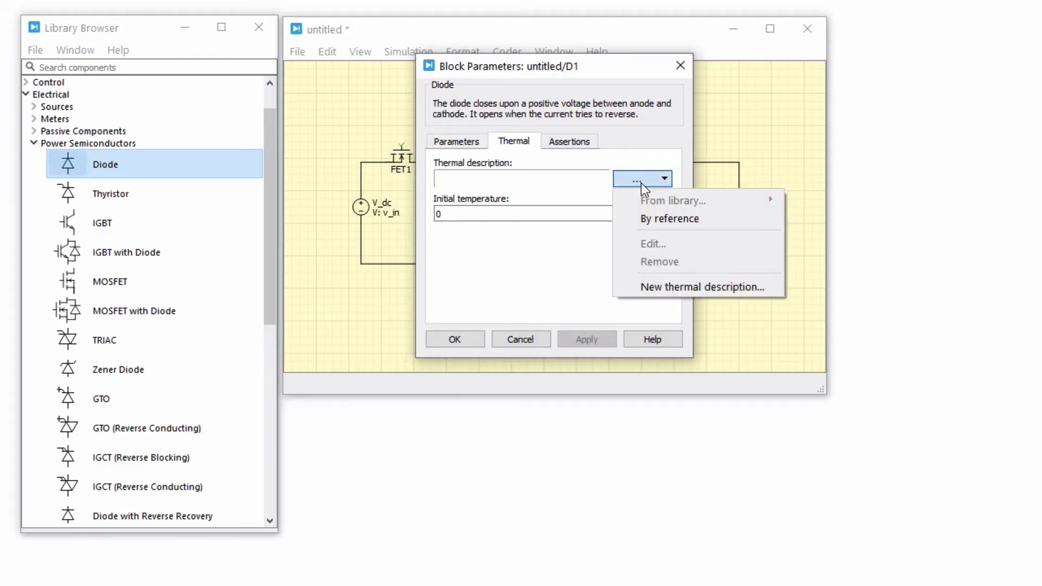
left_click(651, 284)
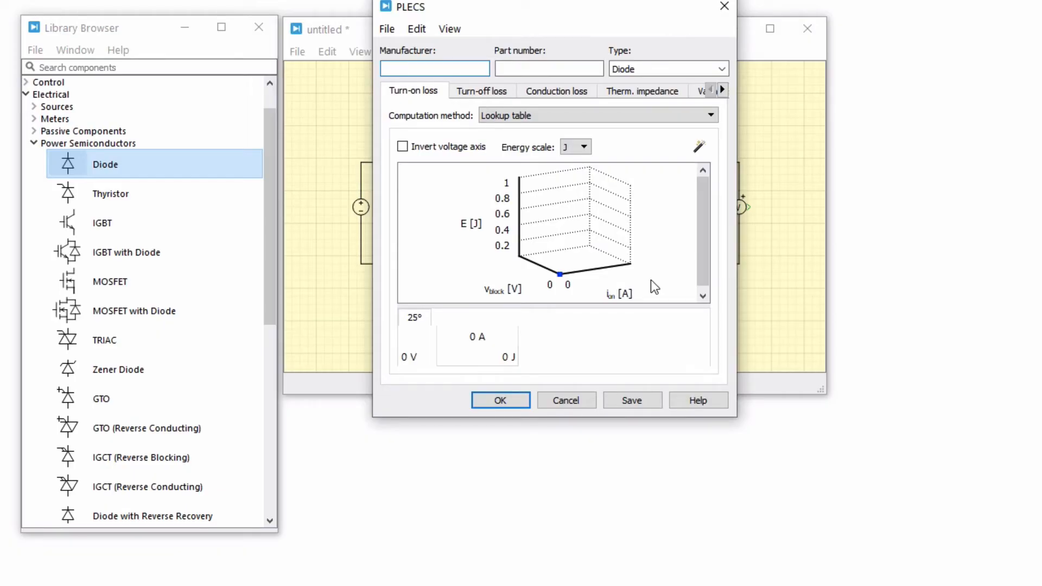
left_click(518, 400)
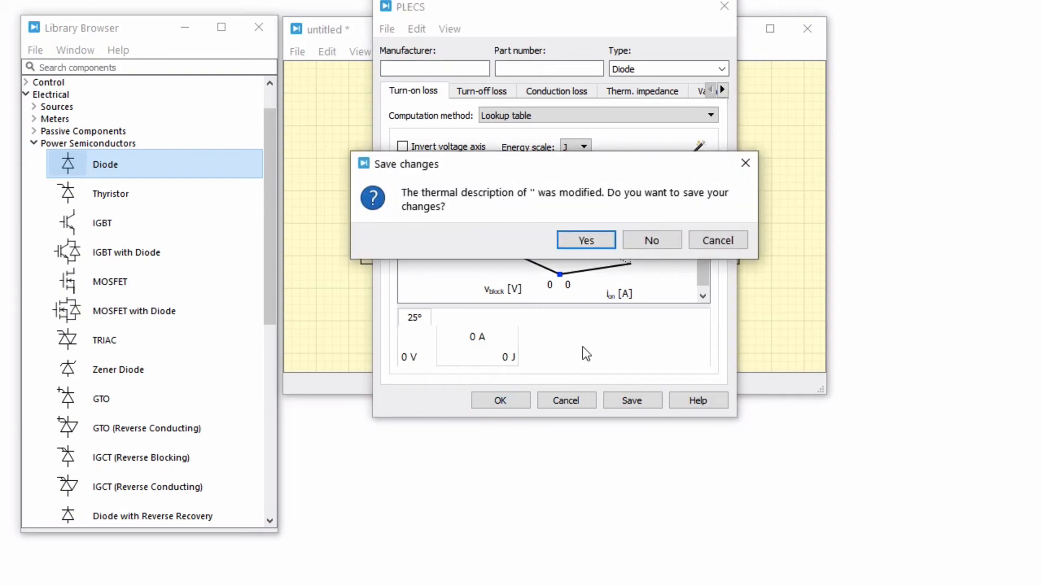
left_click(647, 242)
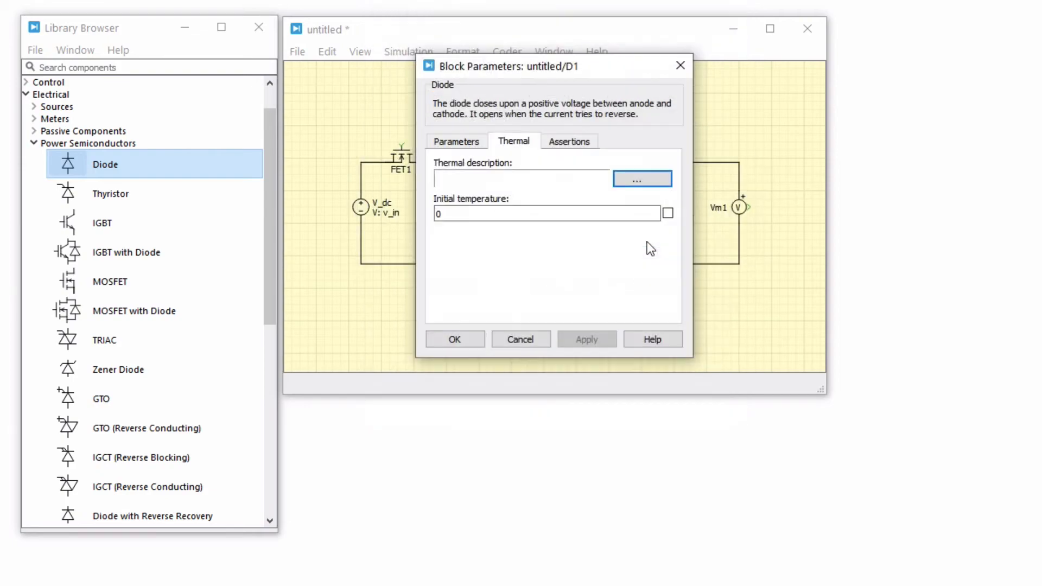
left_click(521, 339)
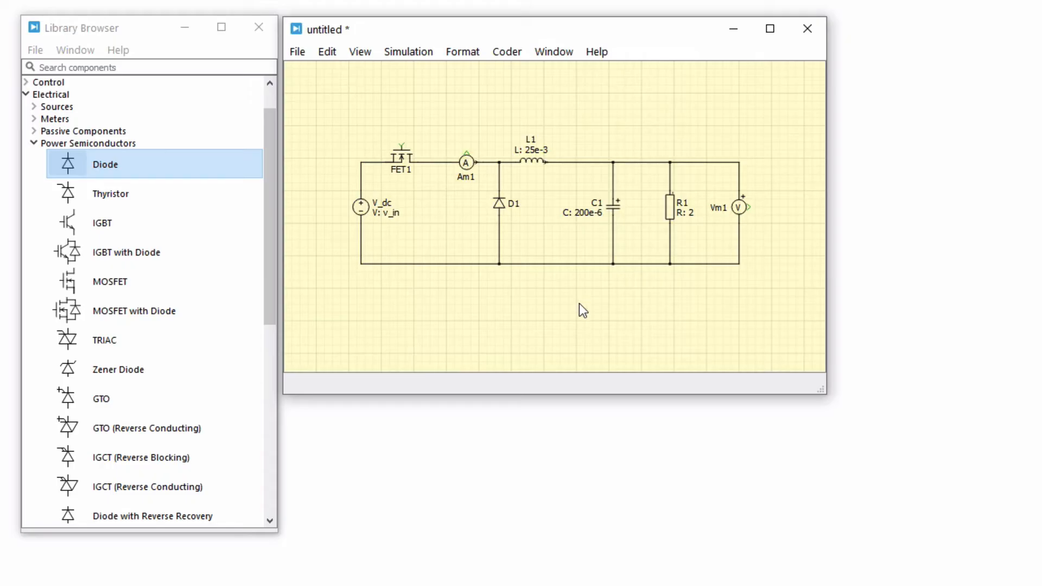
Hide diode D1's name and the names of all the other components in the schematic.
right_click(501, 205)
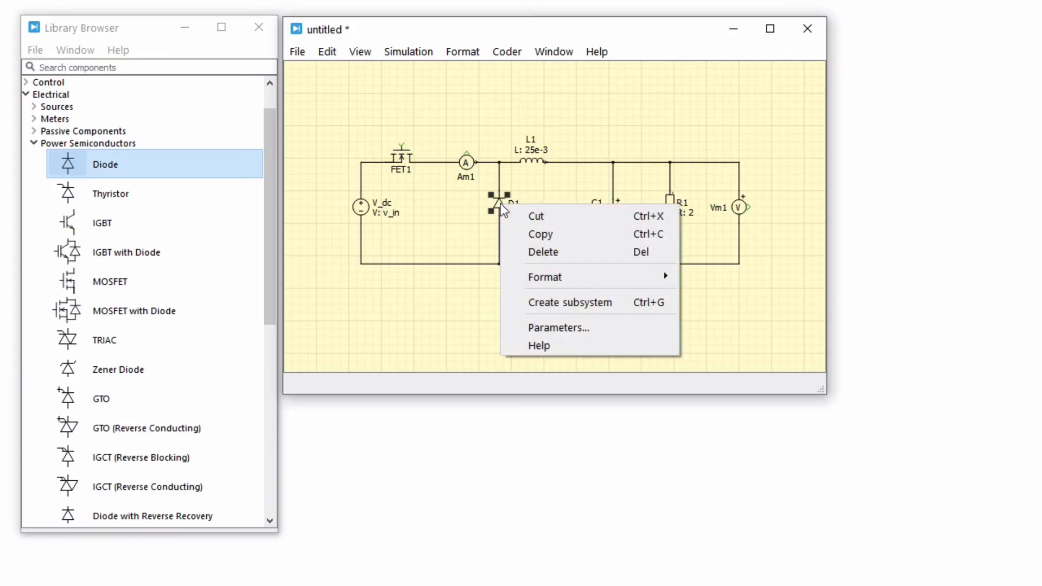
mouse_move(580, 277)
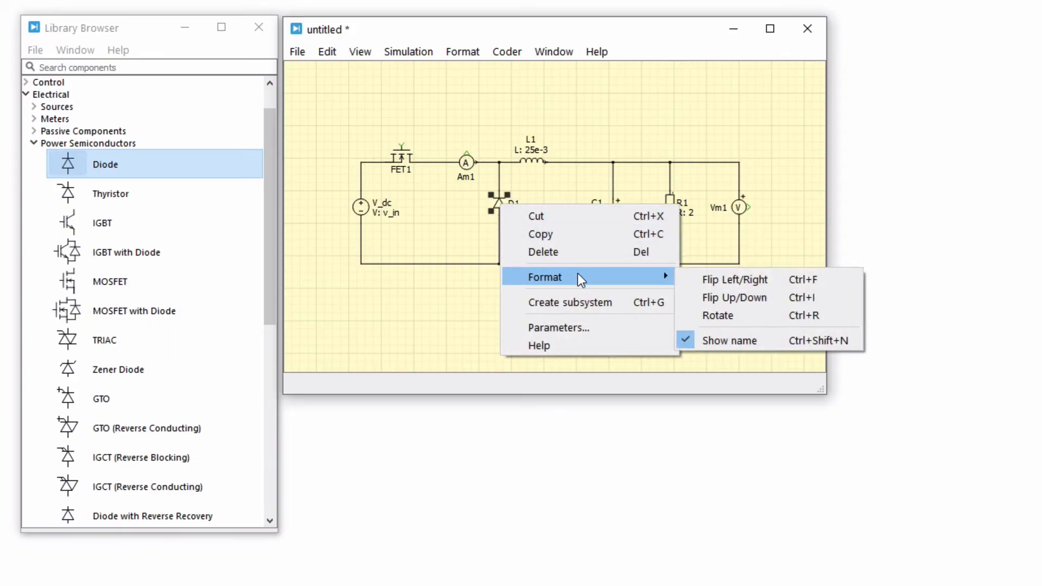
left_click(683, 337)
key("ctrl+a")
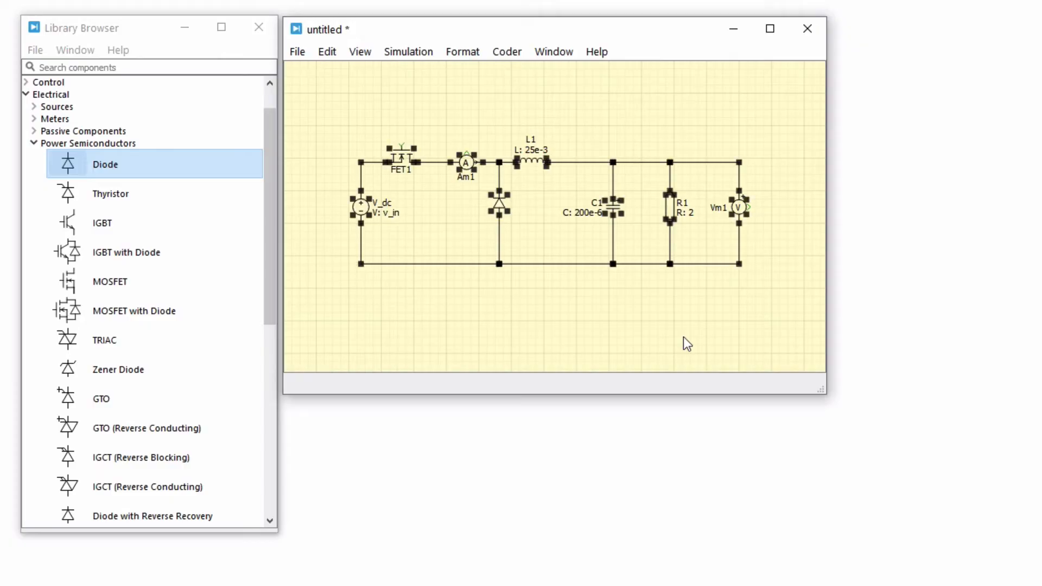
key("ctrl+z")
key("ctrl+n")
left_click(688, 296)
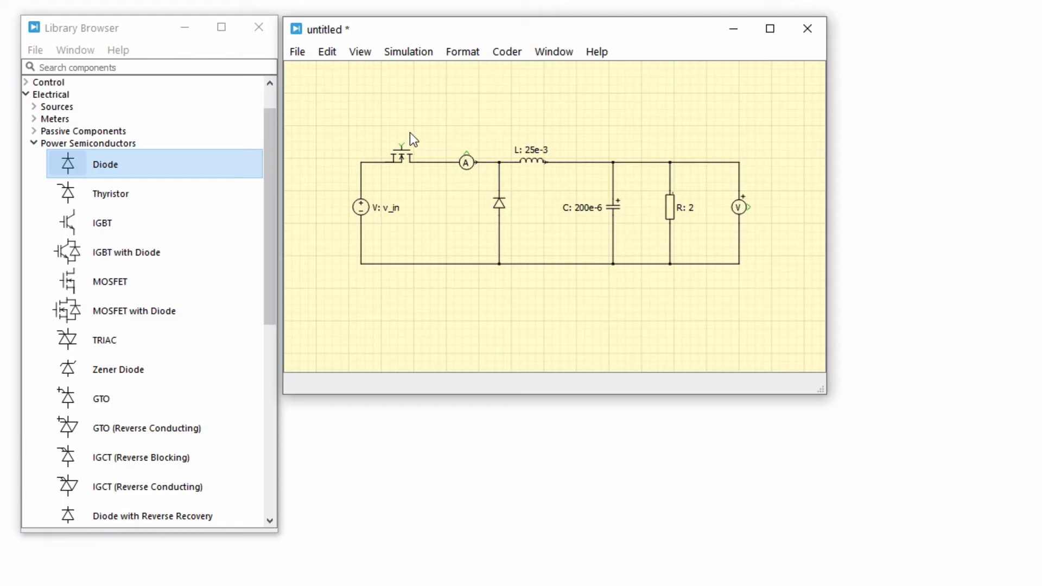
Place a Pulse Generator from the control sources above the MOSFET, near the voltage source.
left_click(27, 82)
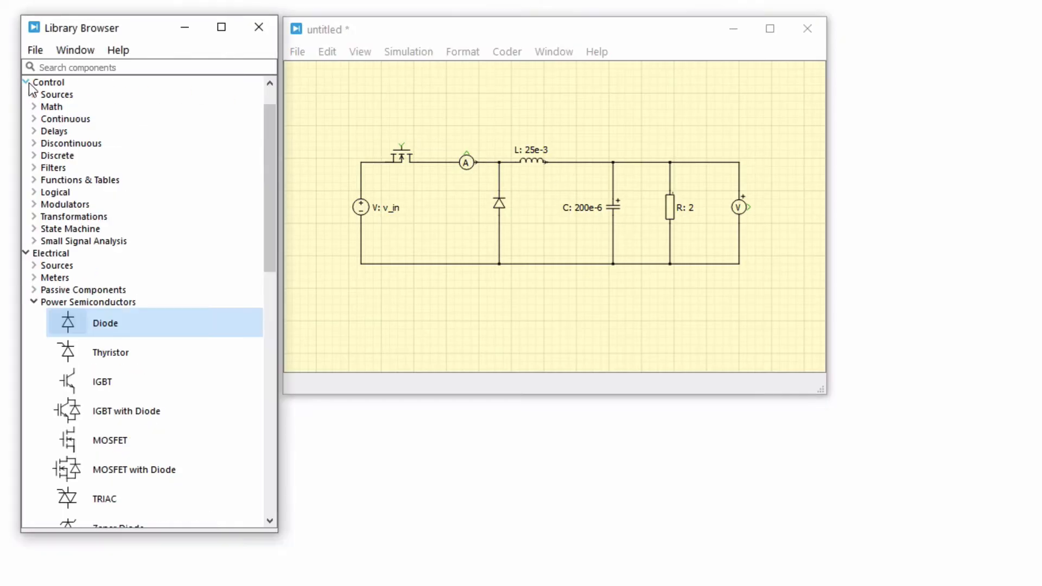
left_click(31, 93)
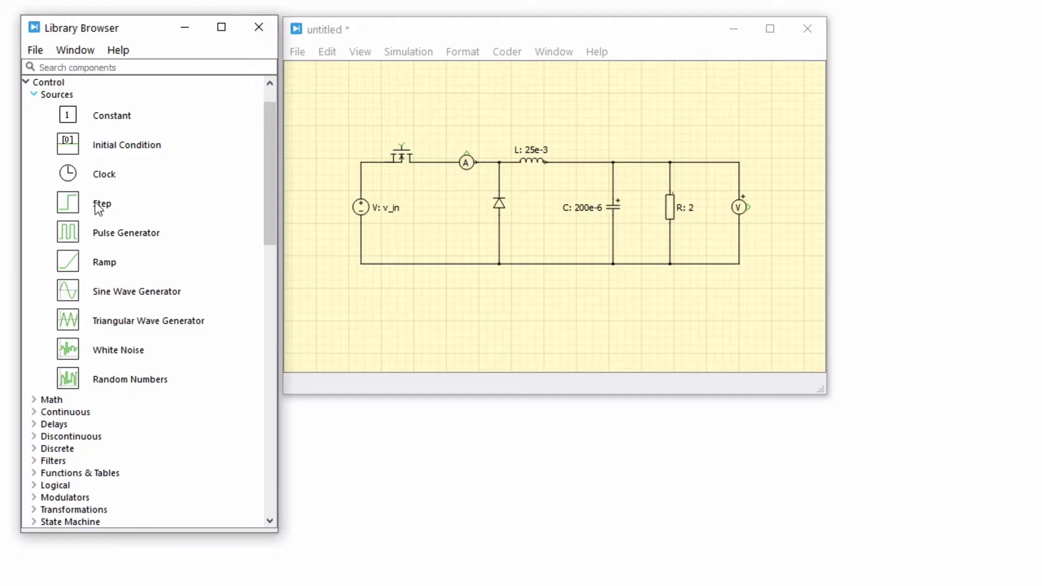
left_click_drag(116, 230, 369, 121)
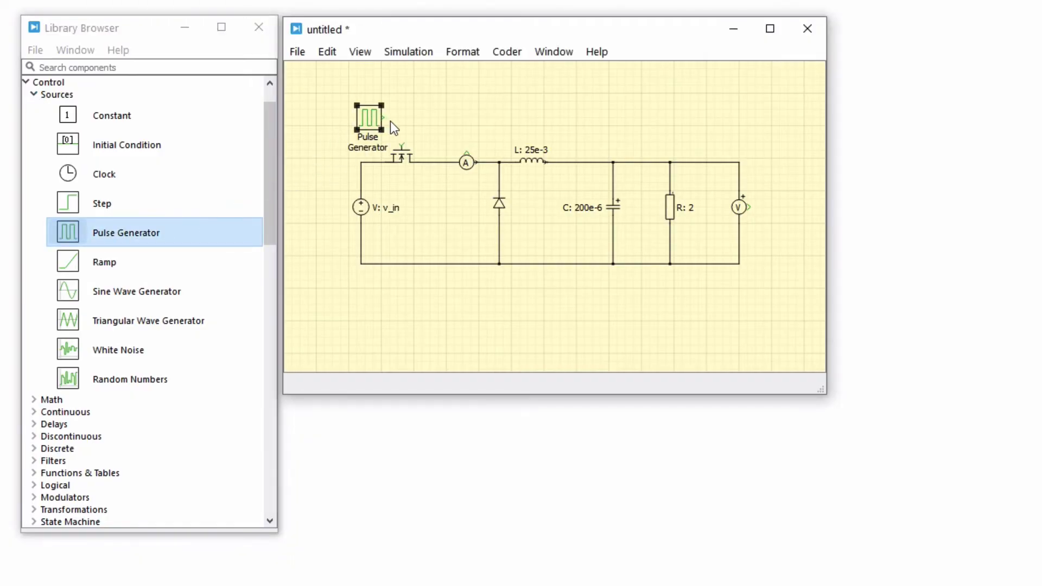
Set the pulse generator's frequency to 300 Hz and wire its output to the MOSFET's gate.
double_click(370, 117)
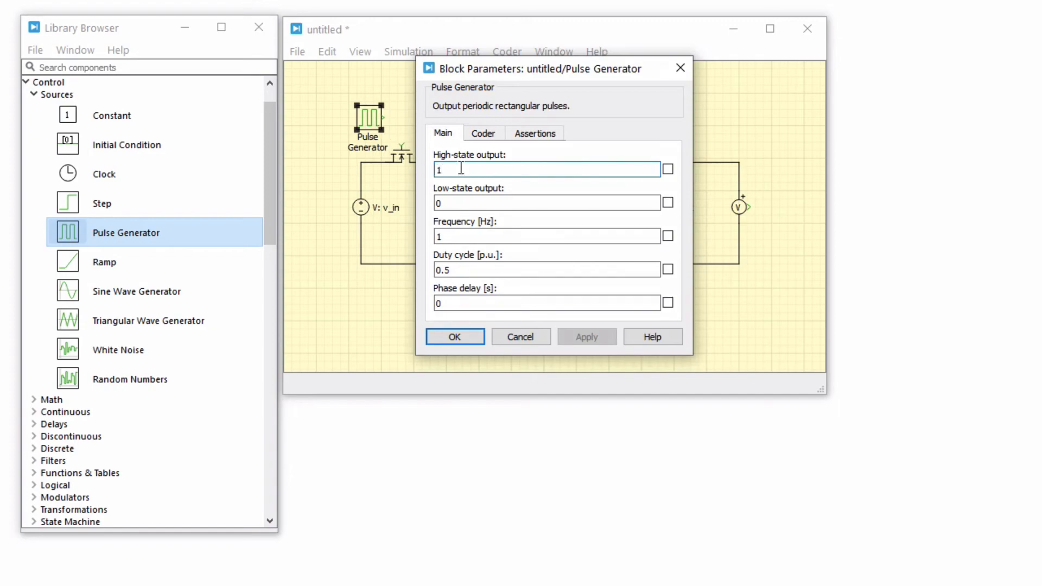
left_click(479, 237)
key("BackSpace")
type("300")
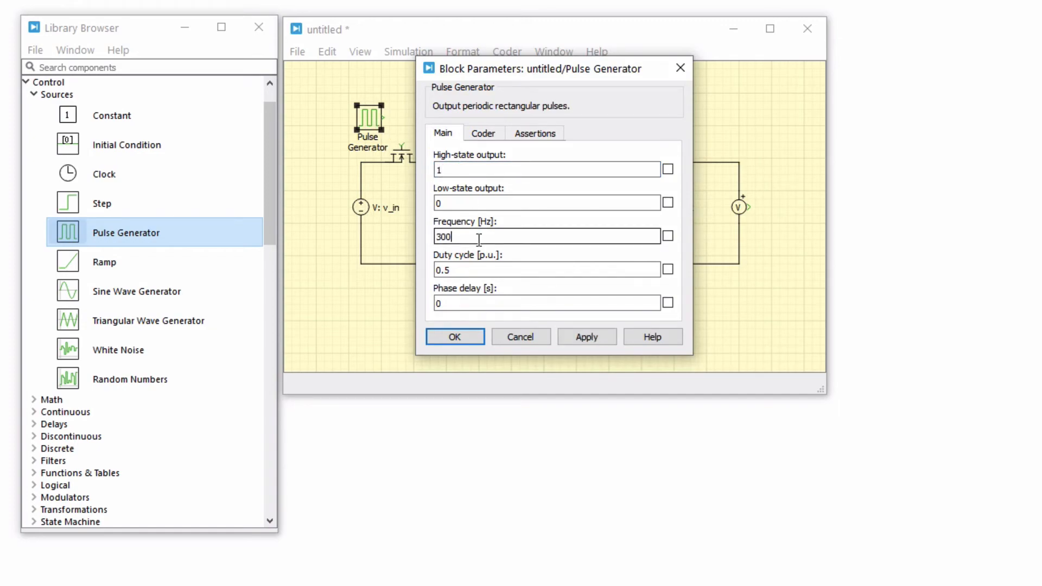
left_click(481, 268)
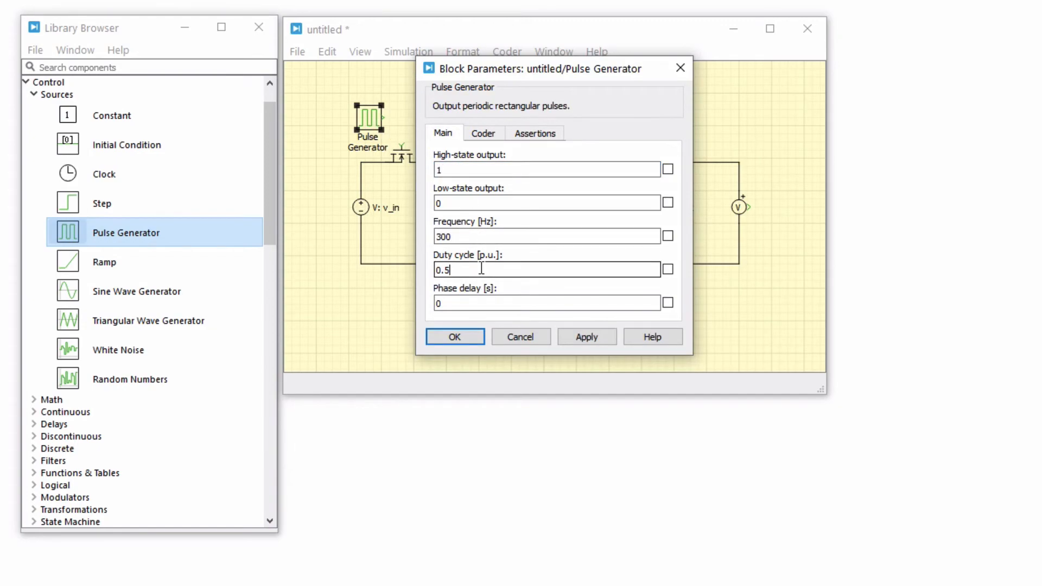
left_click(468, 336)
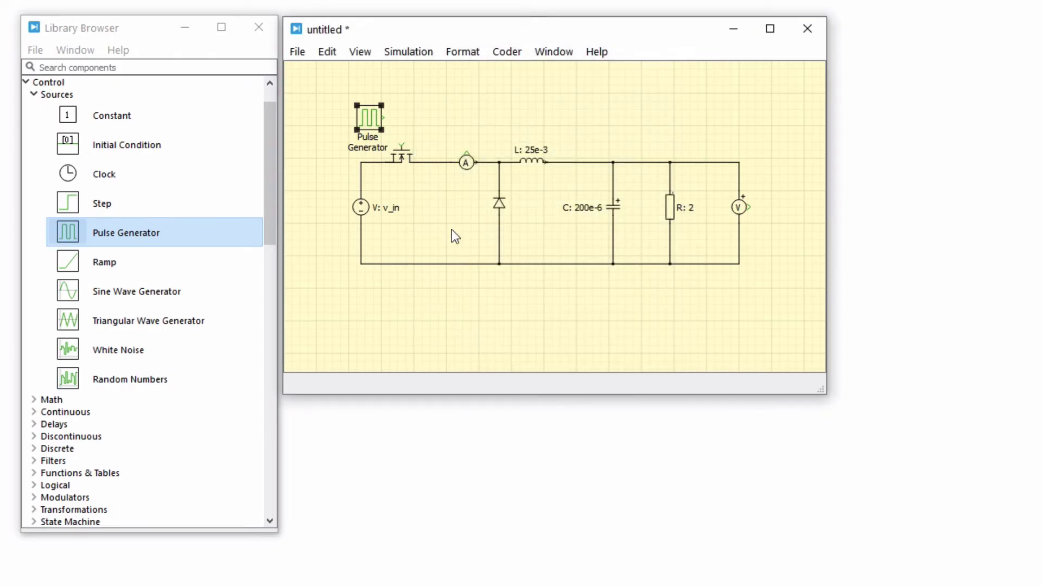
left_click_drag(384, 117, 403, 144)
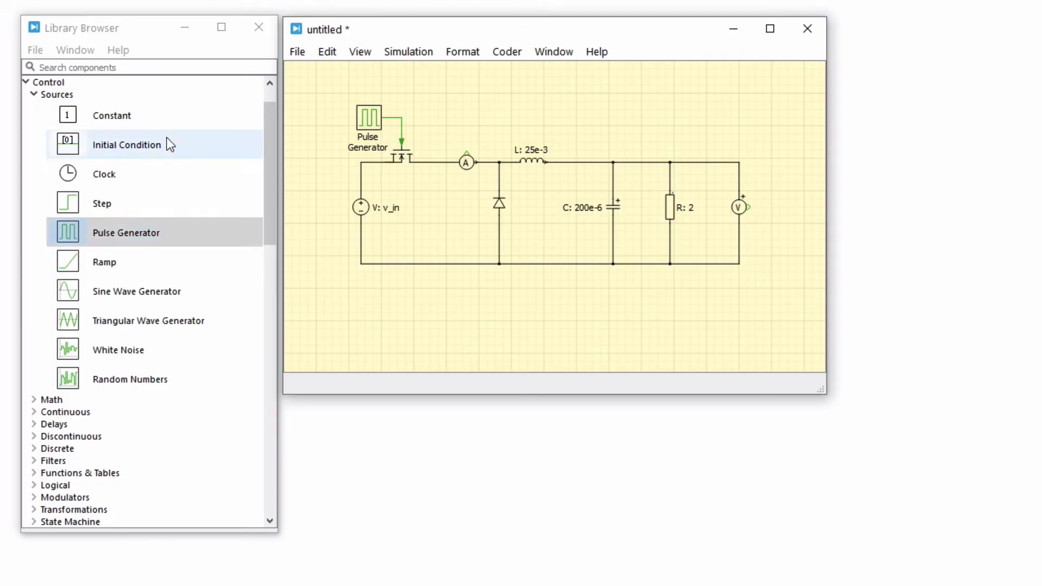
Place a Scope from the component library beside the voltmeter and open its plot window.
scroll(167, 138, "up", 1)
left_click(31, 86)
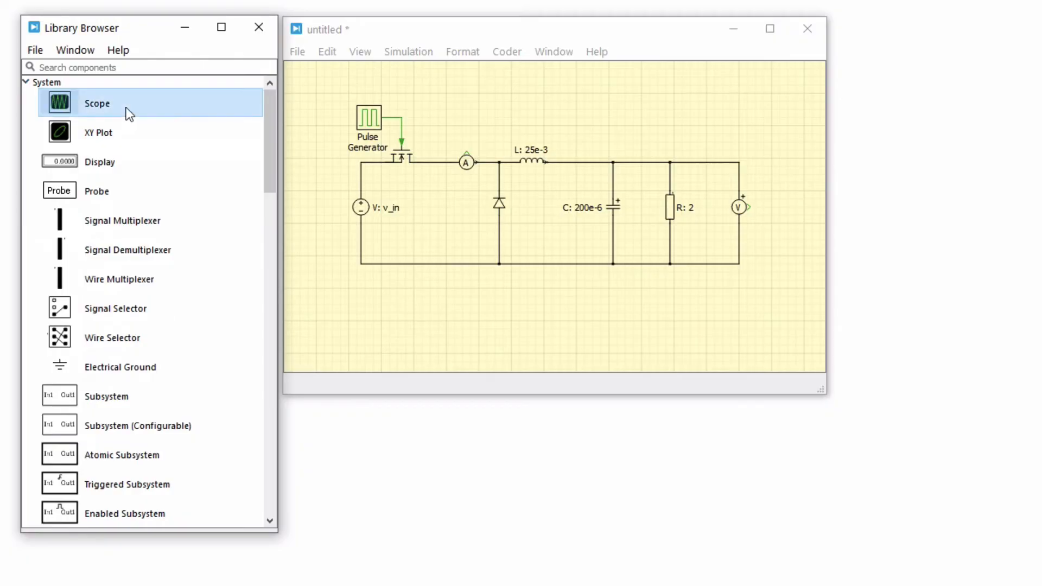
left_click(134, 68)
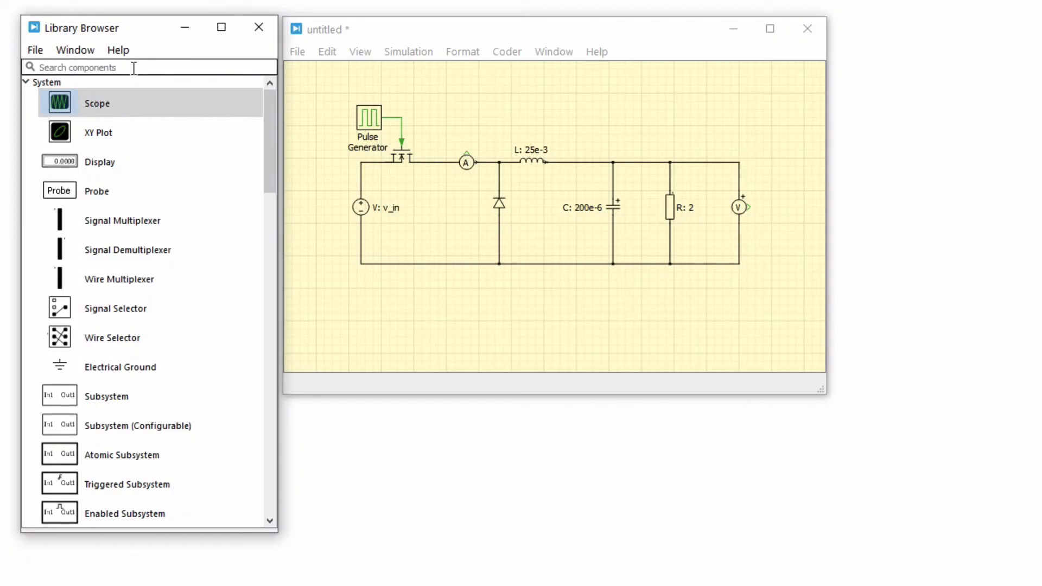
type("scope")
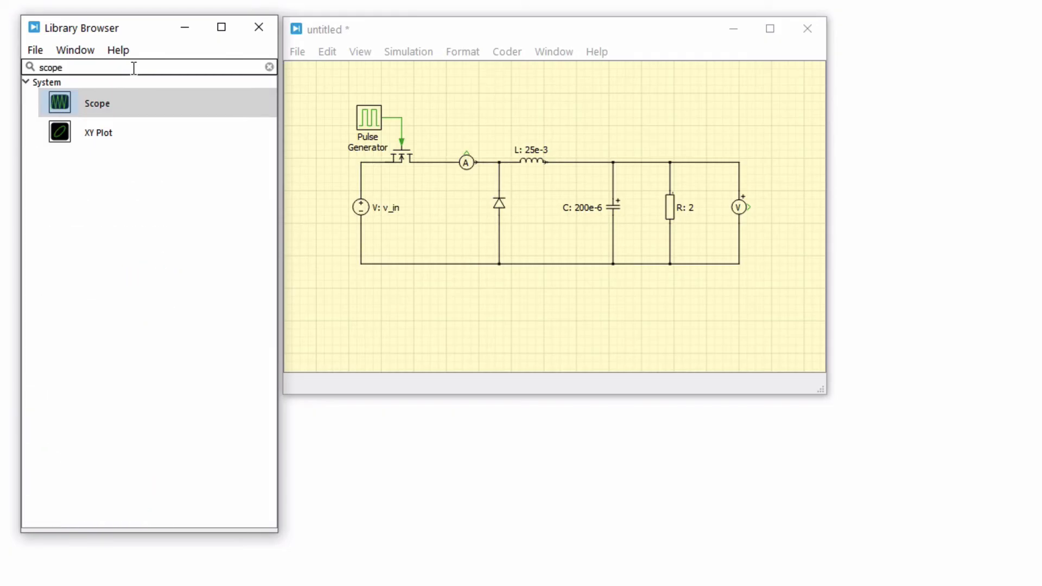
left_click(167, 107)
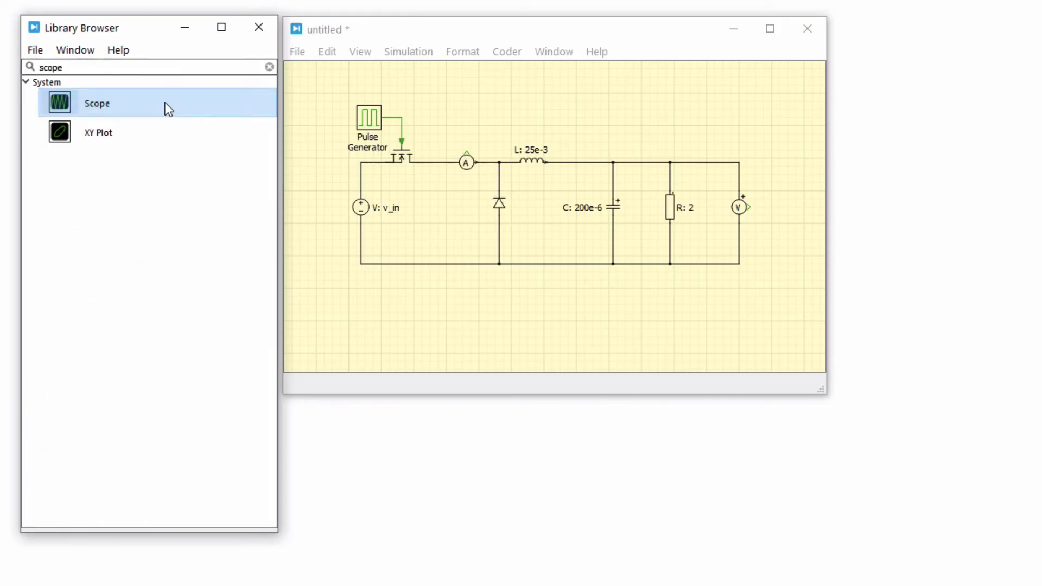
left_click_drag(168, 109, 313, 125)
left_click_drag(663, 180, 796, 209)
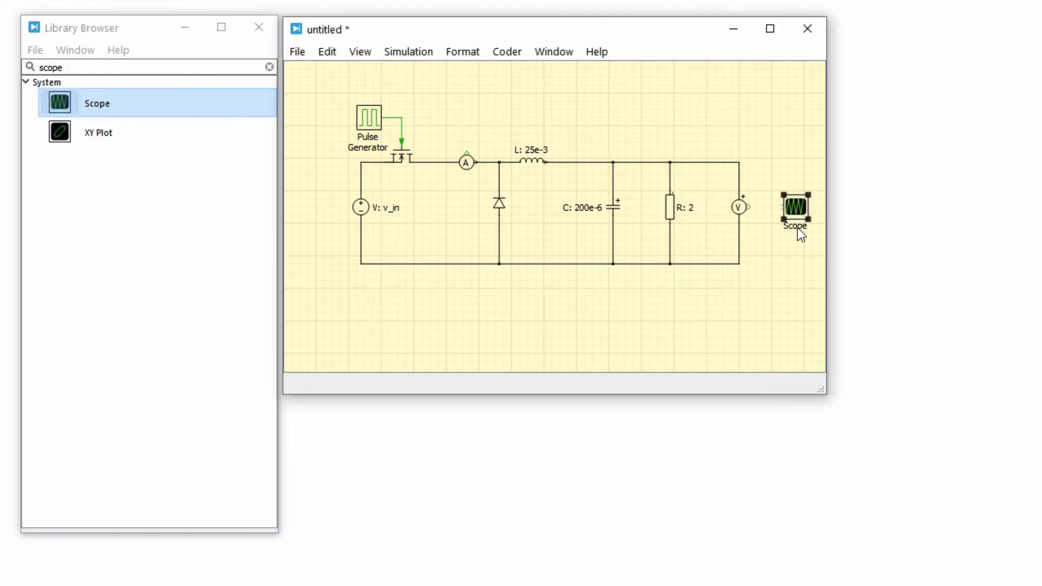
double_click(793, 209)
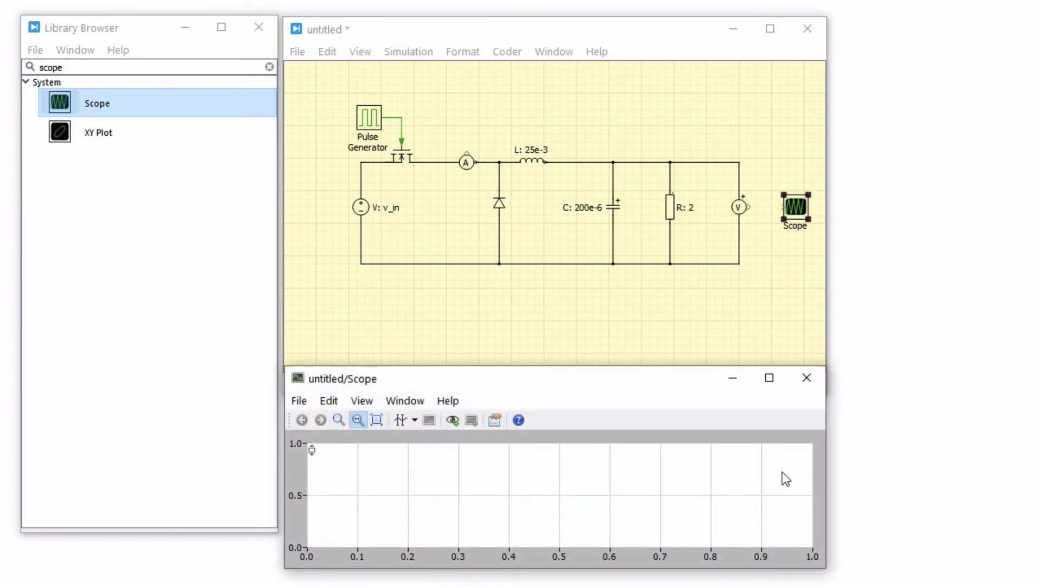
right_click(782, 472)
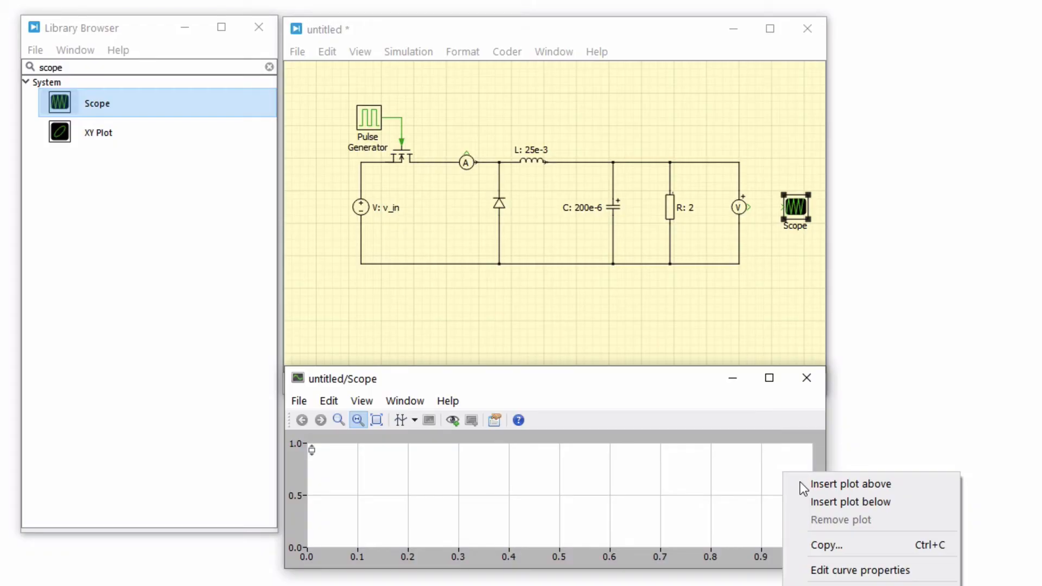
left_click(766, 470)
Place a Signal Multiplexer between the voltmeter and the scope, and set its number of inputs to 2.
left_click(270, 67)
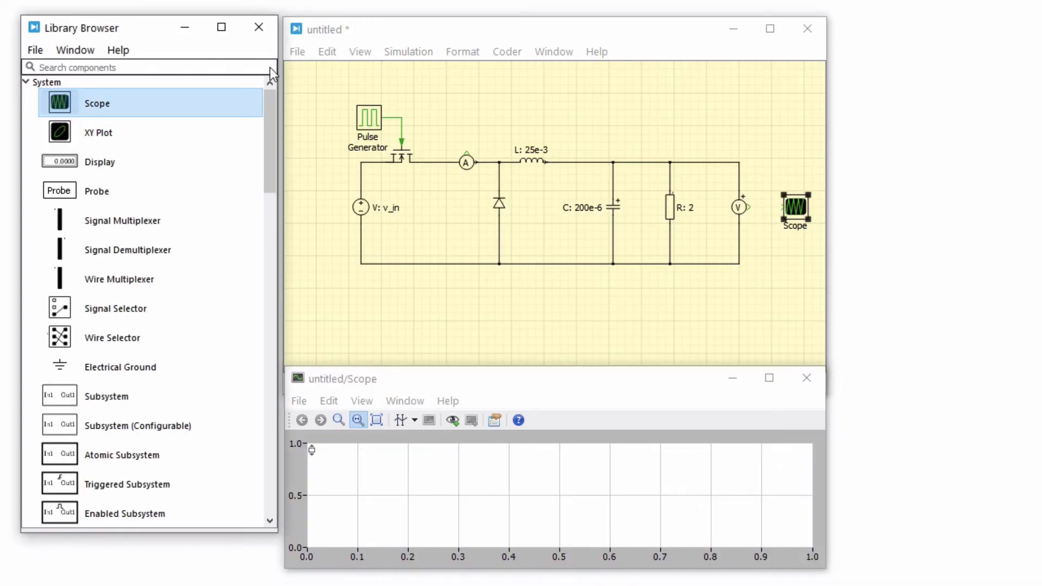
left_click_drag(188, 219, 767, 213)
double_click(766, 209)
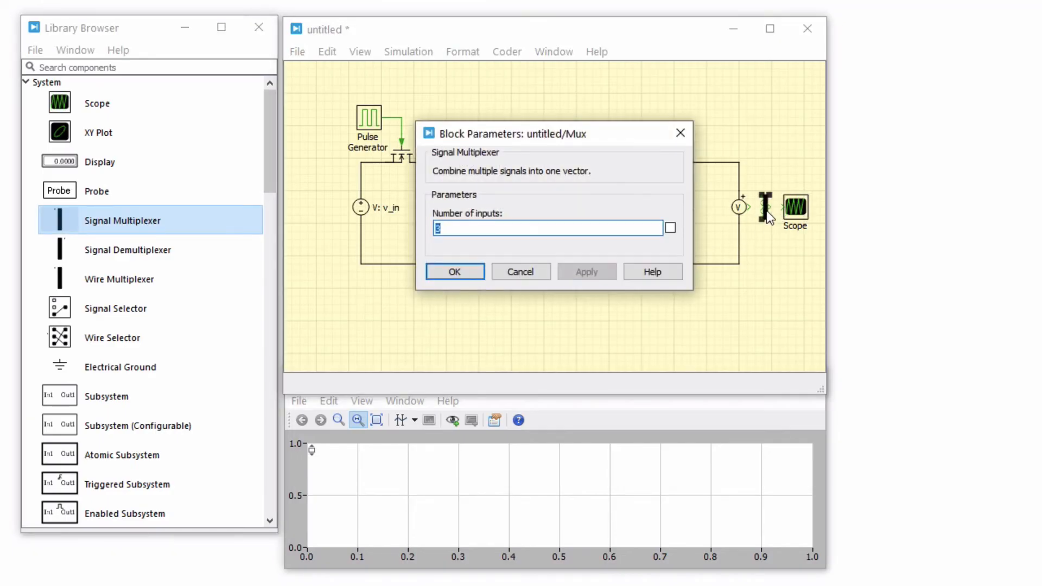
type("2")
left_click(605, 269)
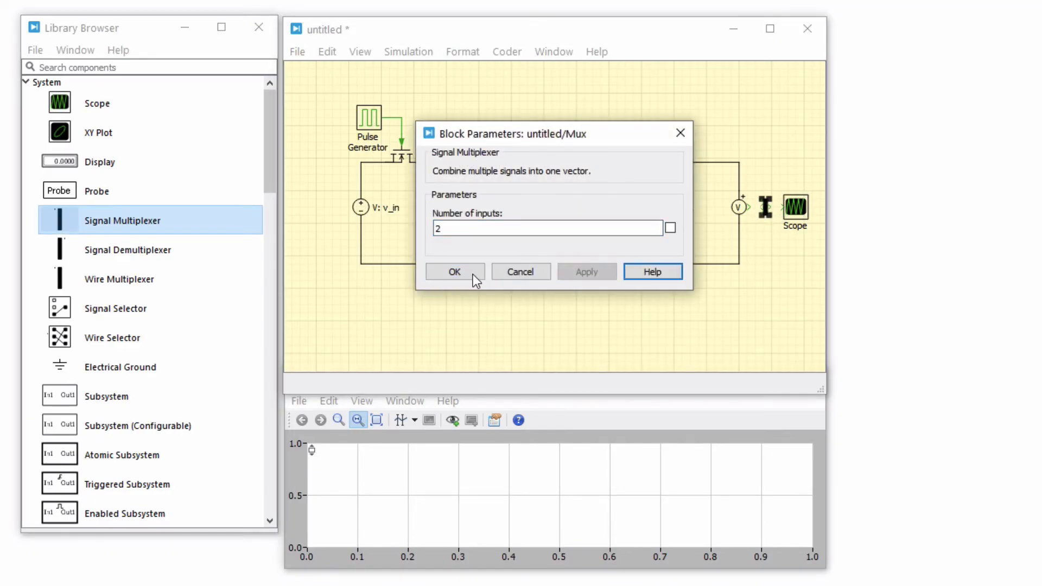
left_click(472, 274)
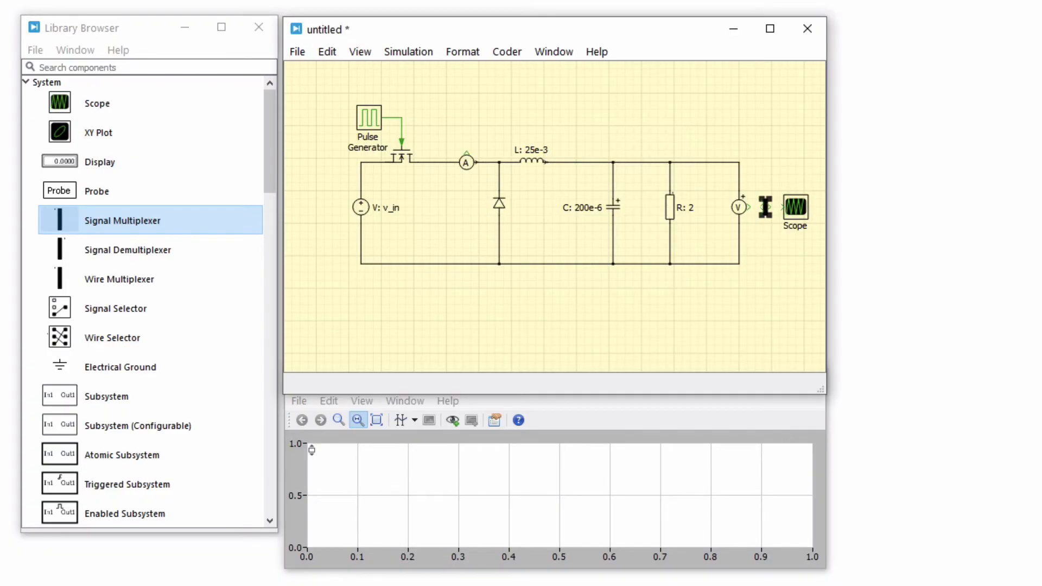
Wire the voltmeter and ammeter outputs to the multiplexer's inputs, routing the ammeter signal above the circuit, and connect the multiplexer to the scope.
left_click_drag(749, 206, 467, 152)
left_click_drag(662, 199, 662, 113)
left_click_drag(595, 152, 590, 113)
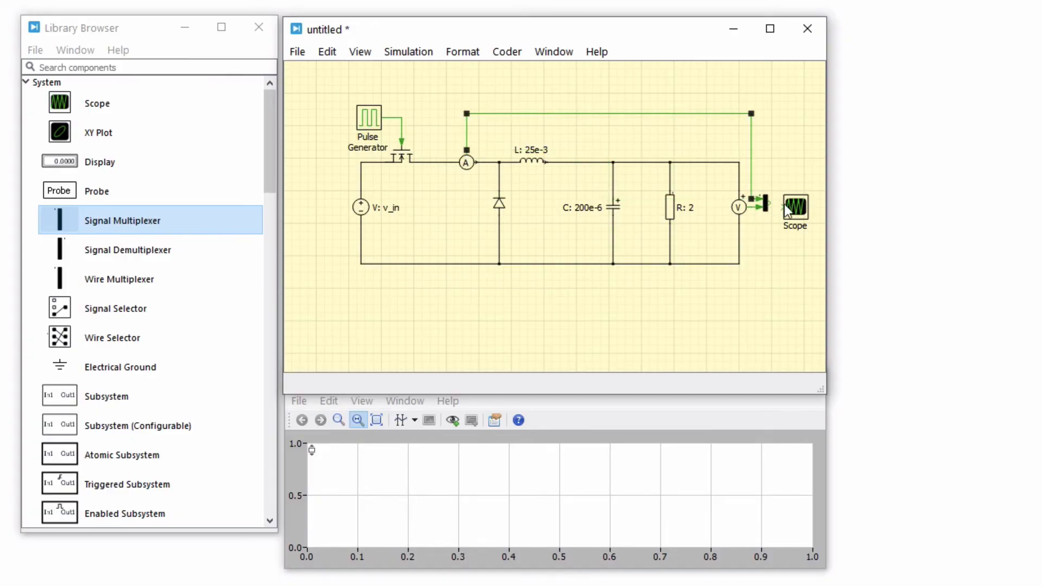
left_click_drag(770, 205, 790, 211)
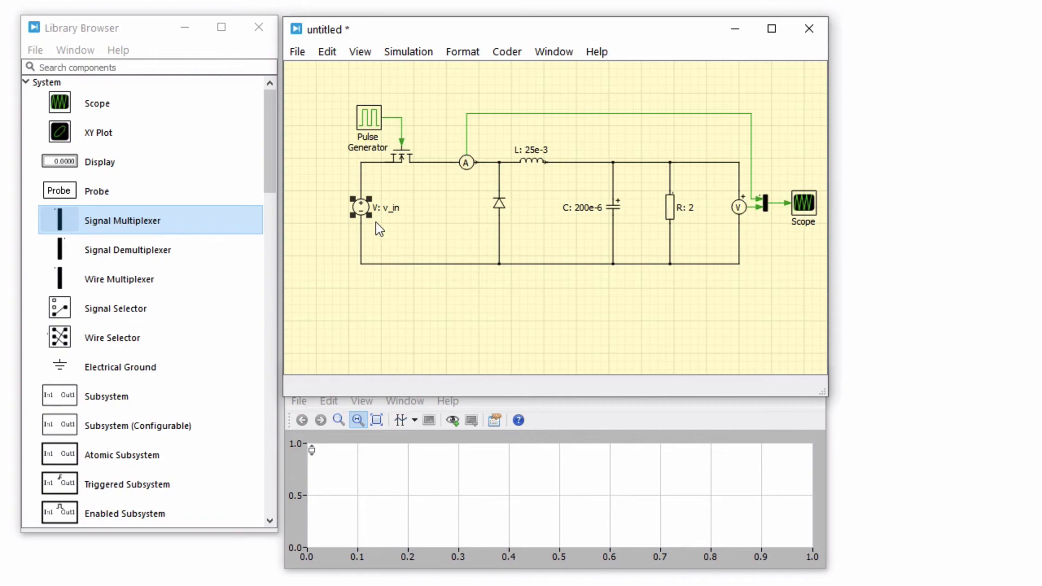
Define the source voltage in the model initialization commands as v_in=12; and apply it.
left_click(410, 53)
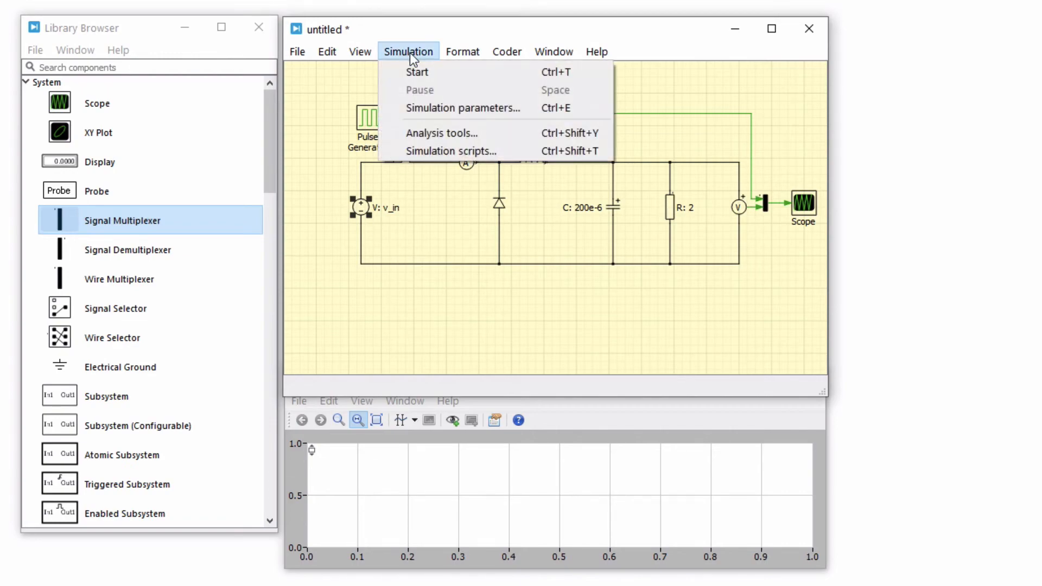
left_click(518, 115)
left_click(554, 177)
type("v_in=12;")
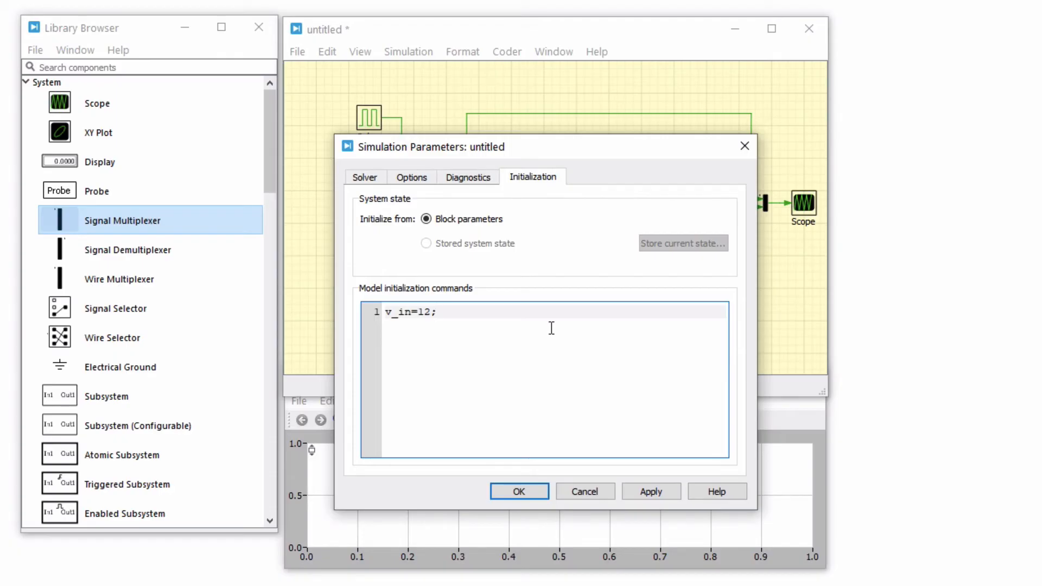
left_click(672, 492)
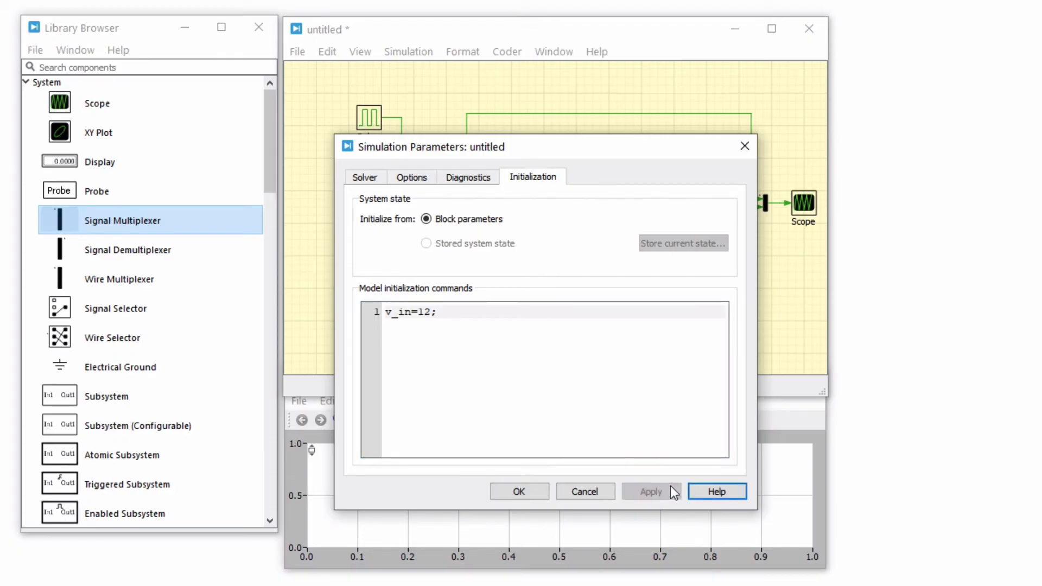
Set the simulation stop time to 0.1 in the solver settings and accept the simulation parameters.
left_click(383, 183)
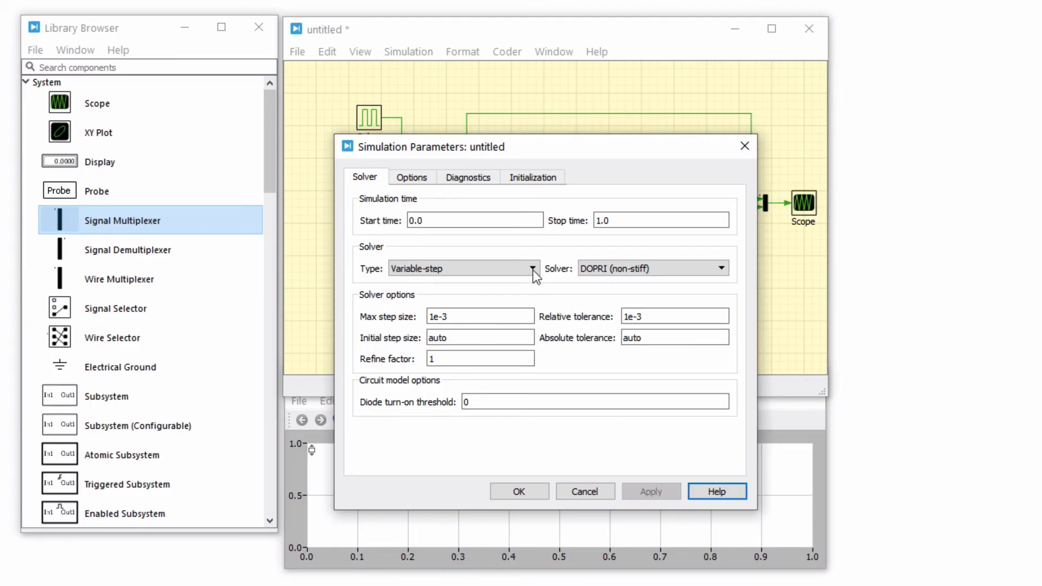
left_click(618, 222)
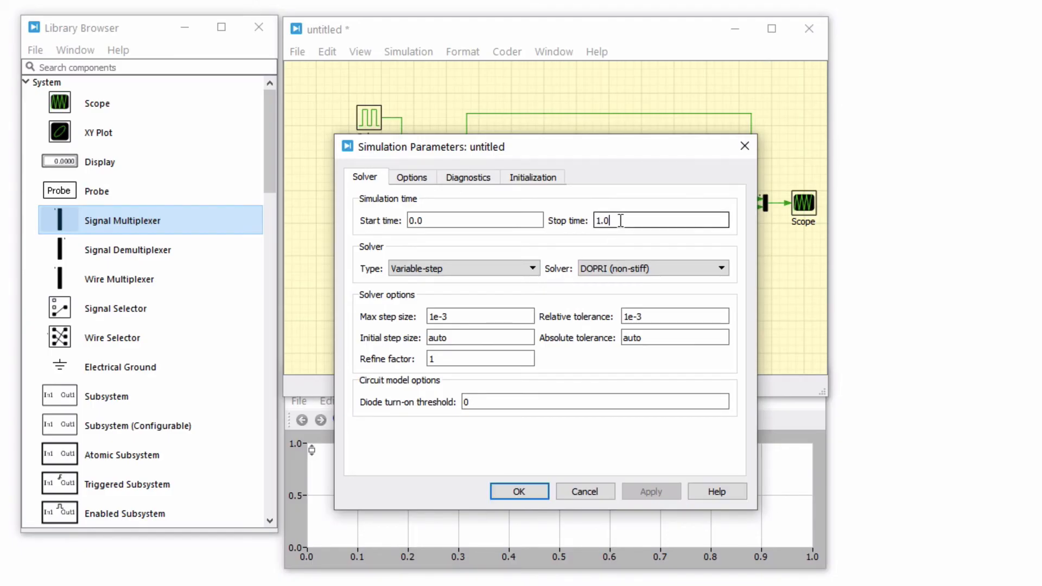
double_click(619, 223)
type("0.1")
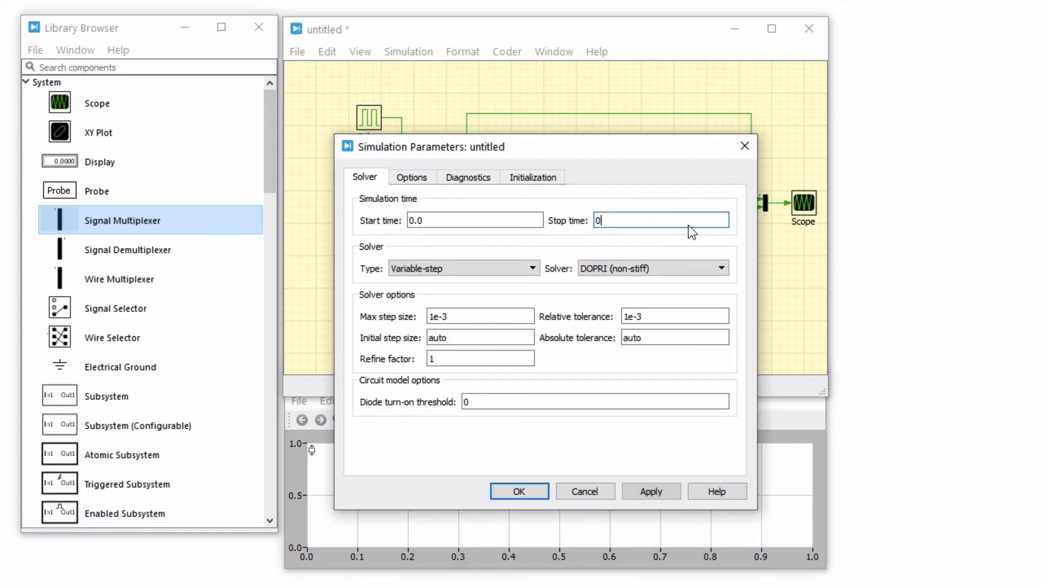
left_click(535, 490)
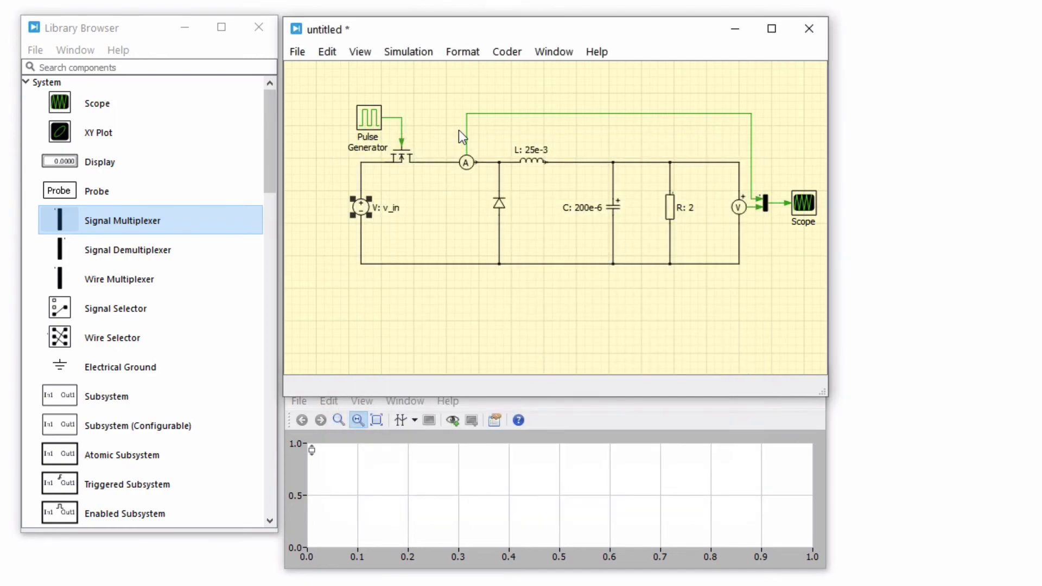
Run the simulation and enlarge the scope window to show the full waveforms.
left_click(403, 53)
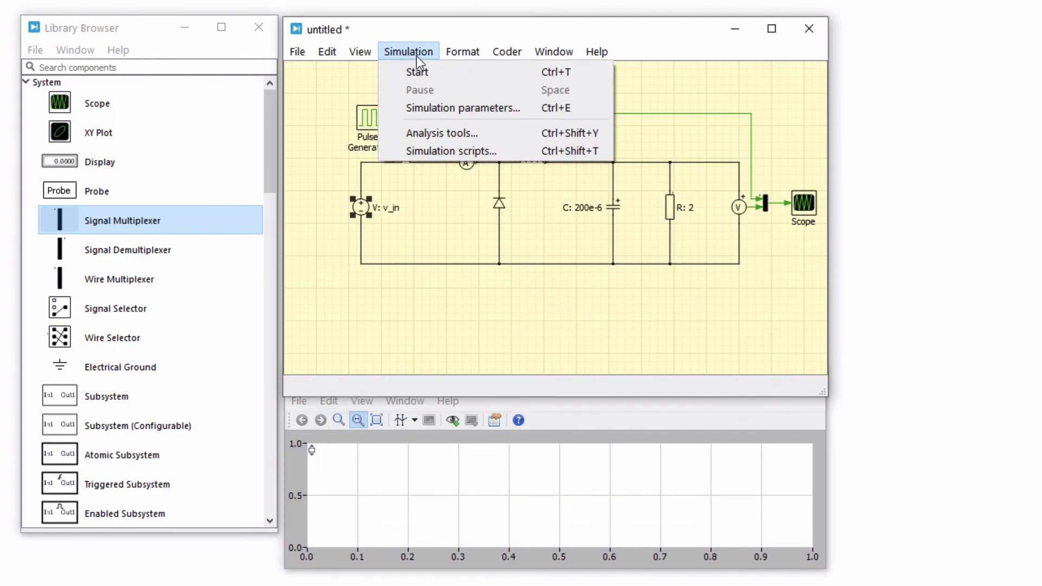
left_click(439, 70)
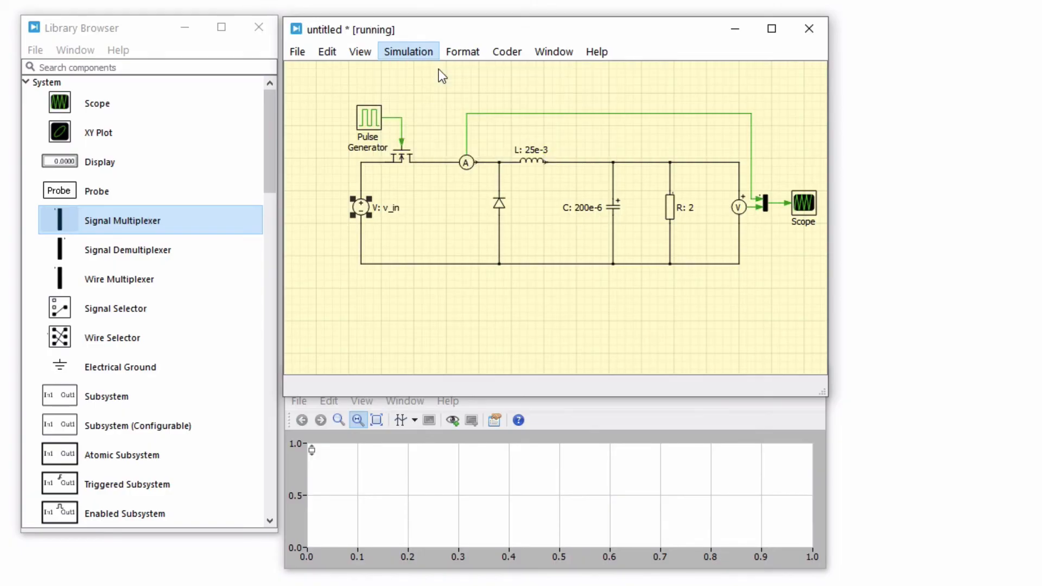
left_click(621, 459)
left_click_drag(543, 386, 542, 142)
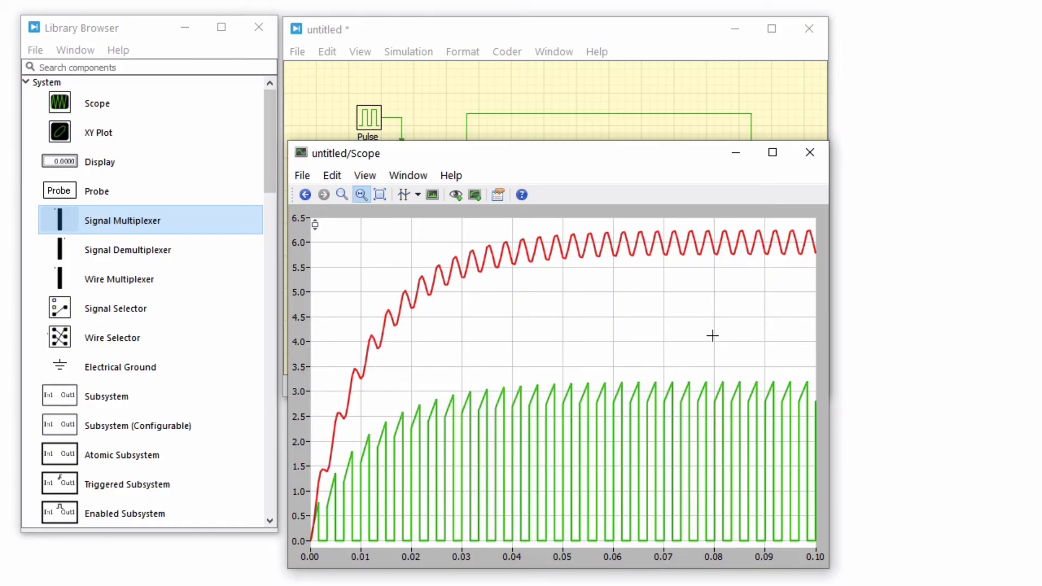
Examine the steady-state waveforms near the end of the simulation with scope cursors and a vertical zoom on the output voltage ripple.
left_click_drag(704, 337, 809, 342)
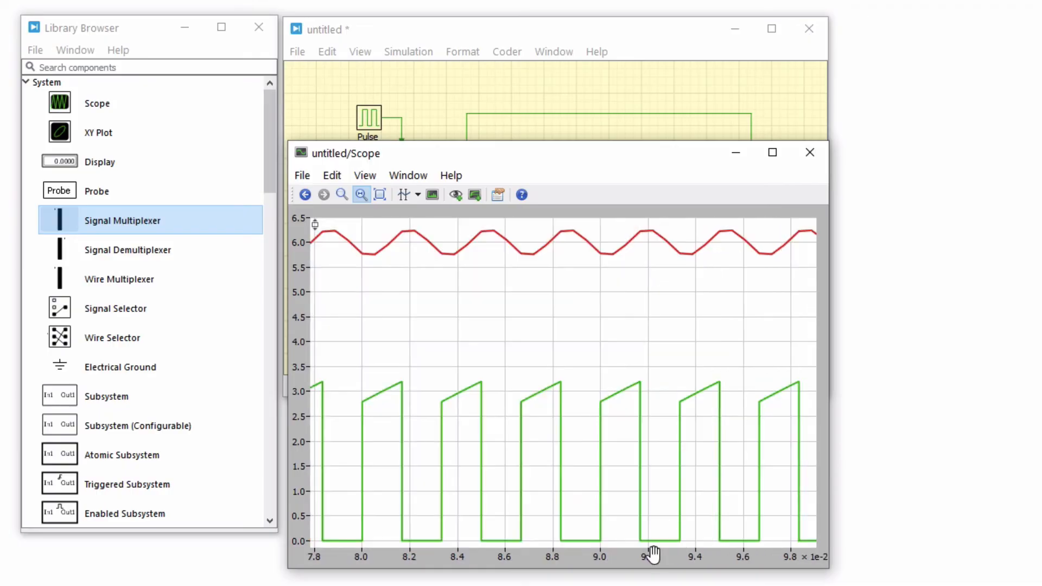
left_click_drag(653, 554, 714, 558)
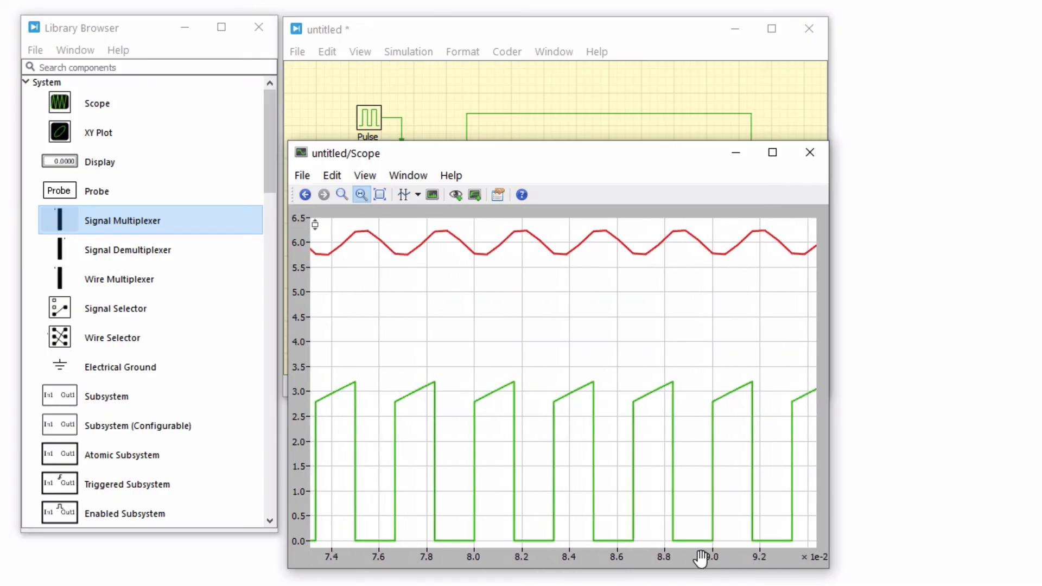
left_click(404, 196)
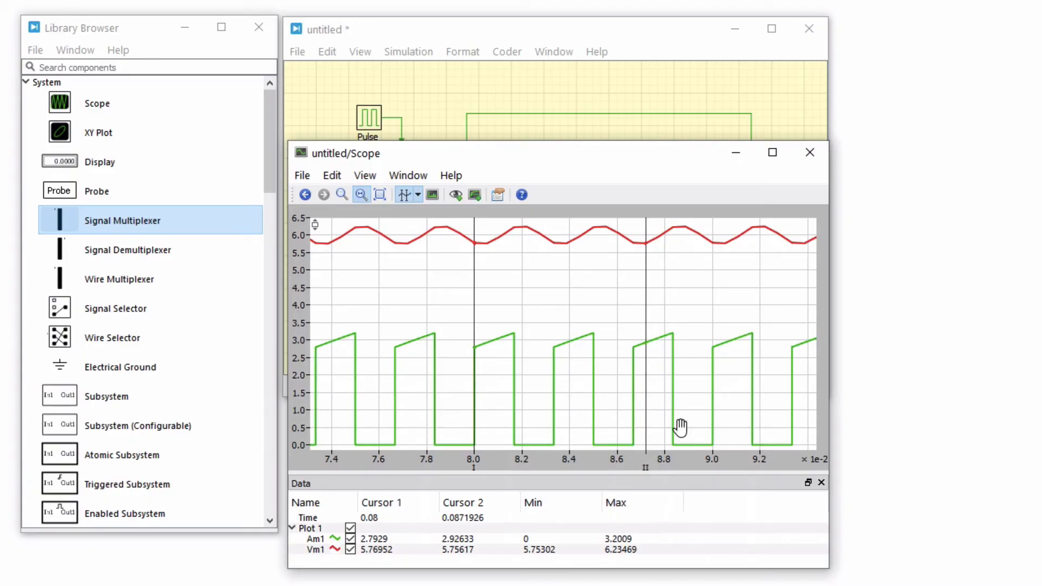
left_click_drag(667, 273, 667, 216)
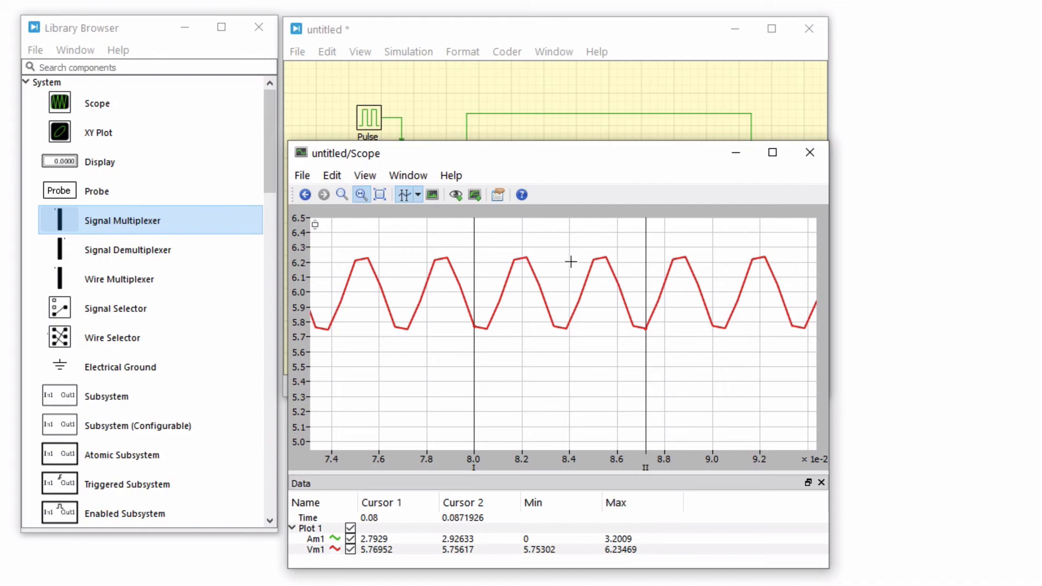
left_click(522, 196)
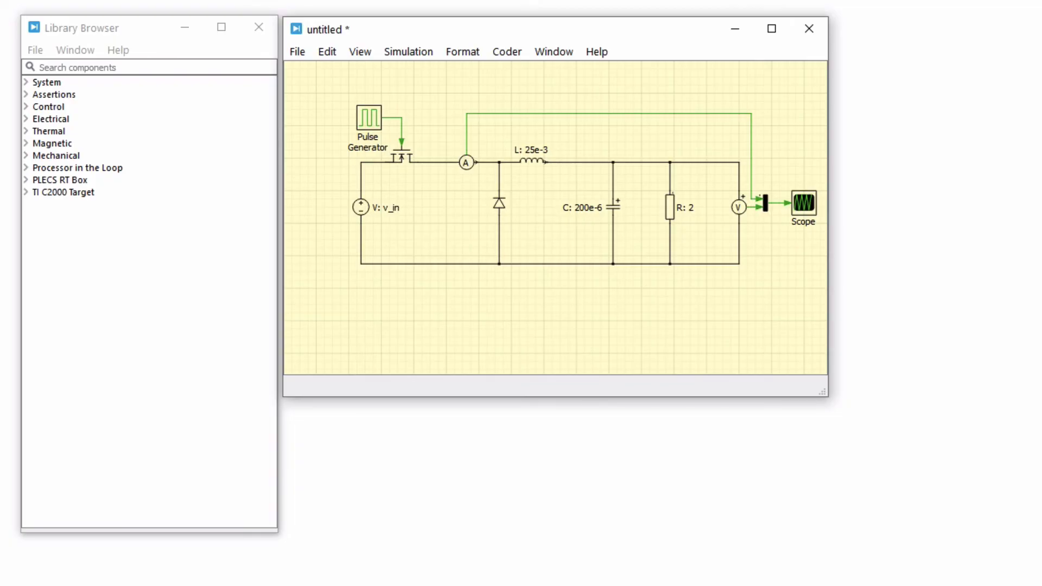
Delete the pulse generator and the signal wire connecting it to the MOSFET's gate.
left_click(402, 126)
key("Delete")
left_click(371, 116)
key("Delete")
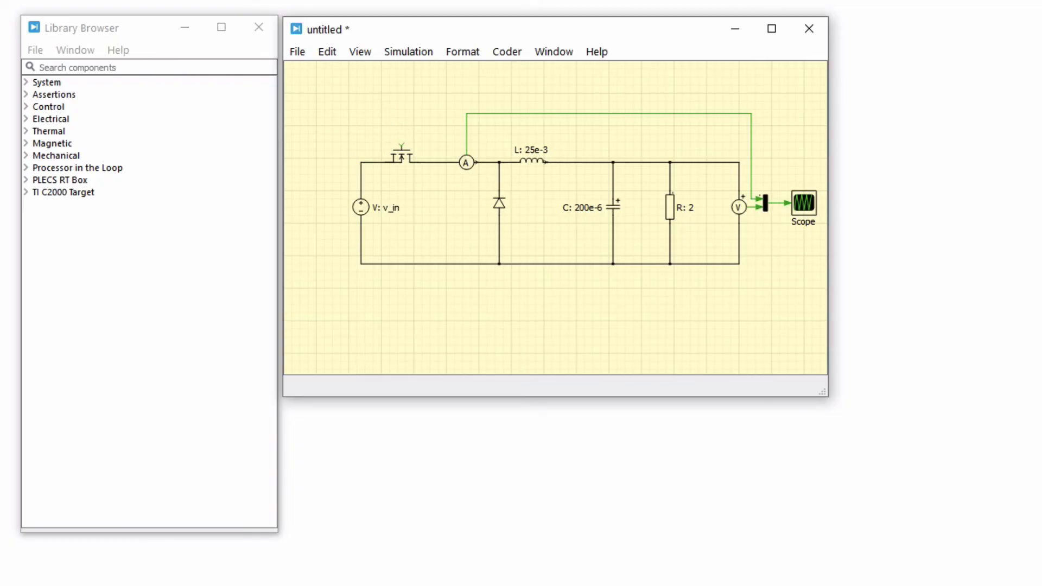
Search the component library for "sub" and delete the signal wires from the ammeter and voltmeter to the multiplexer.
left_click(265, 68)
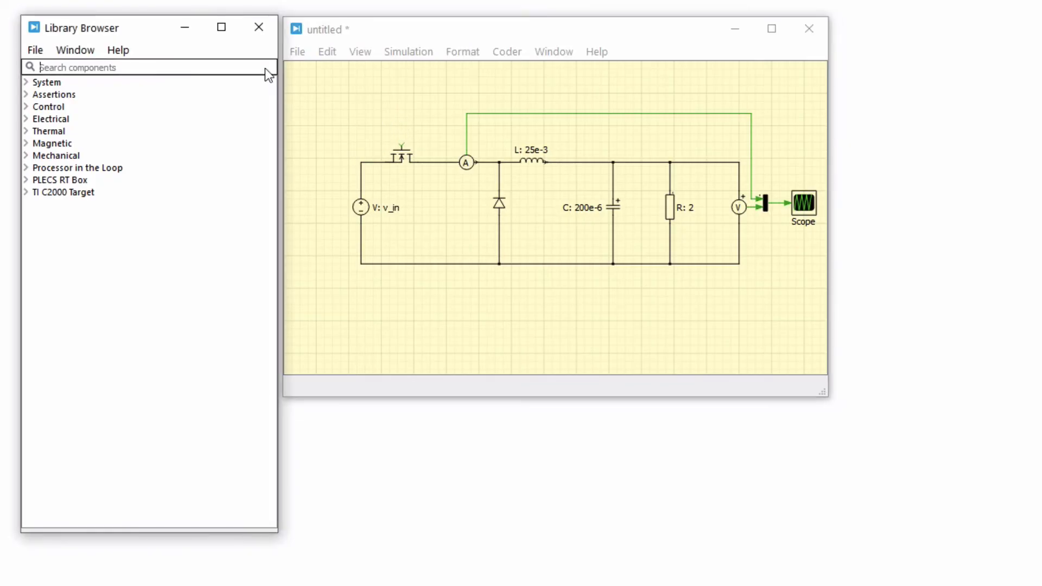
type("sub")
left_click(753, 175)
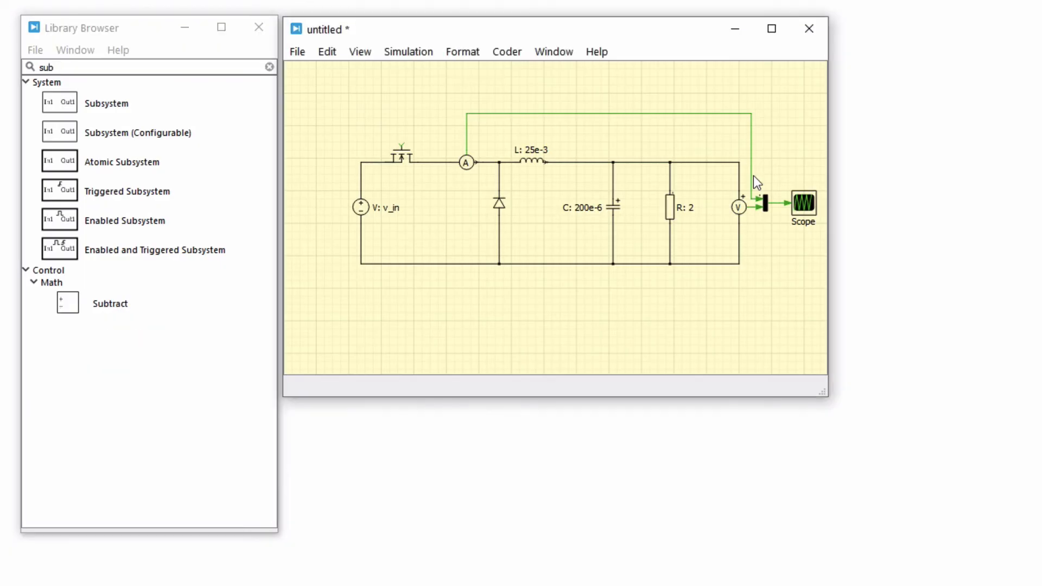
left_click(753, 175)
key("Delete")
left_click(753, 204)
key("Delete")
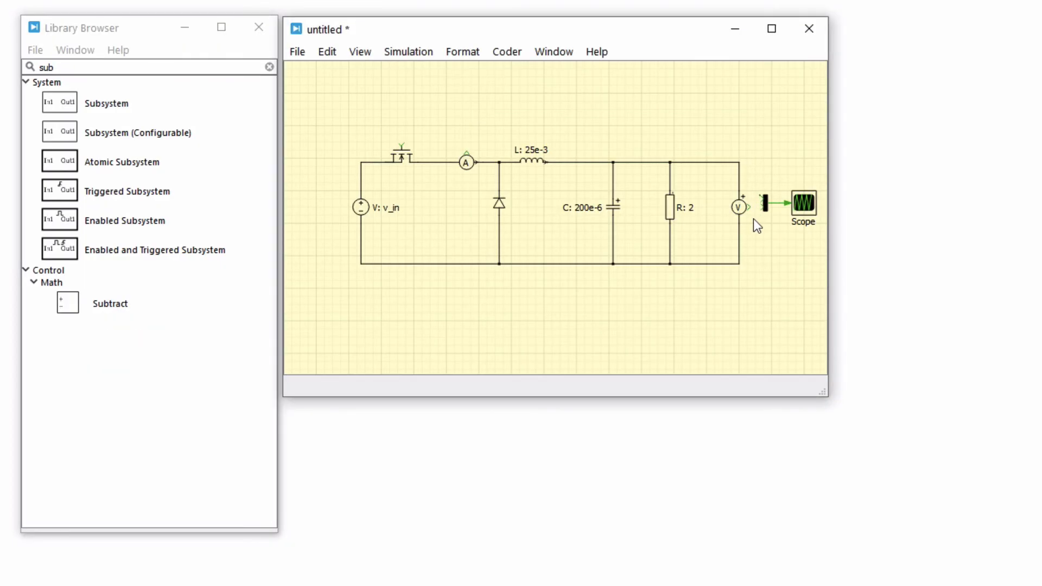
Group the whole converter circuit, from the voltage source to the voltmeter, into a subsystem, leaving out the multiplexer and scope.
left_click_drag(751, 270, 348, 110)
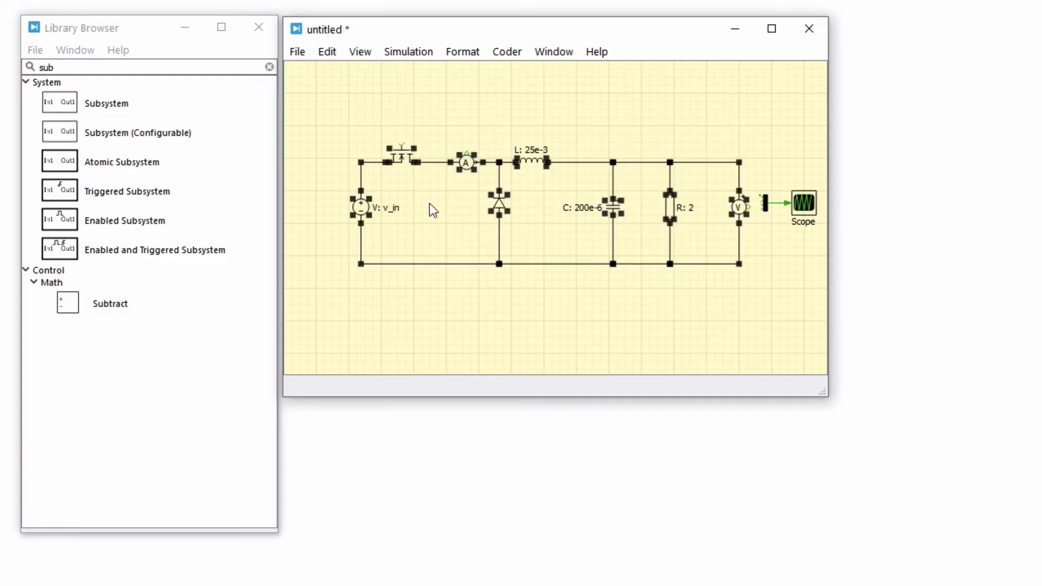
right_click(500, 208)
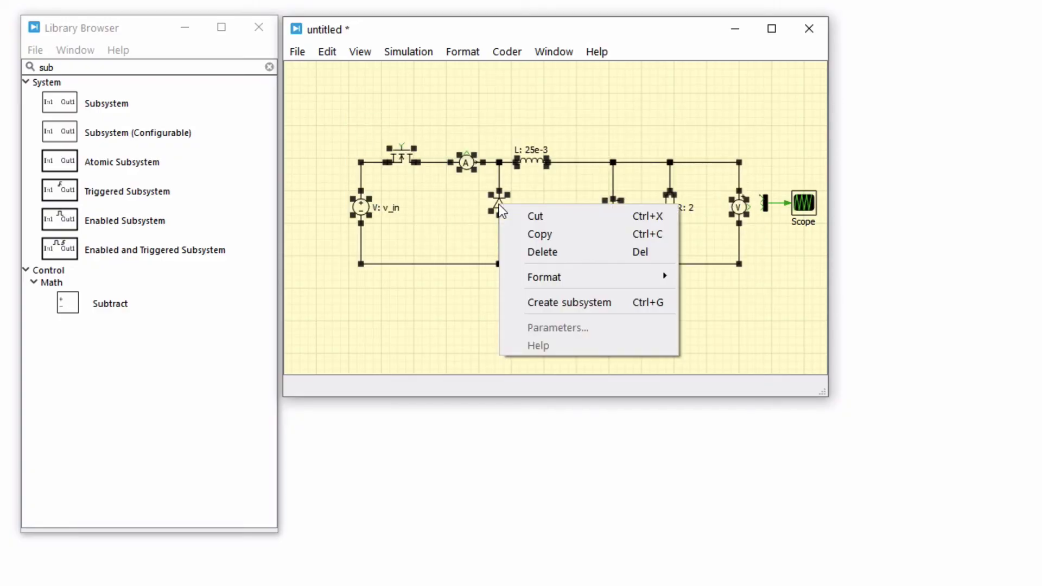
left_click(584, 308)
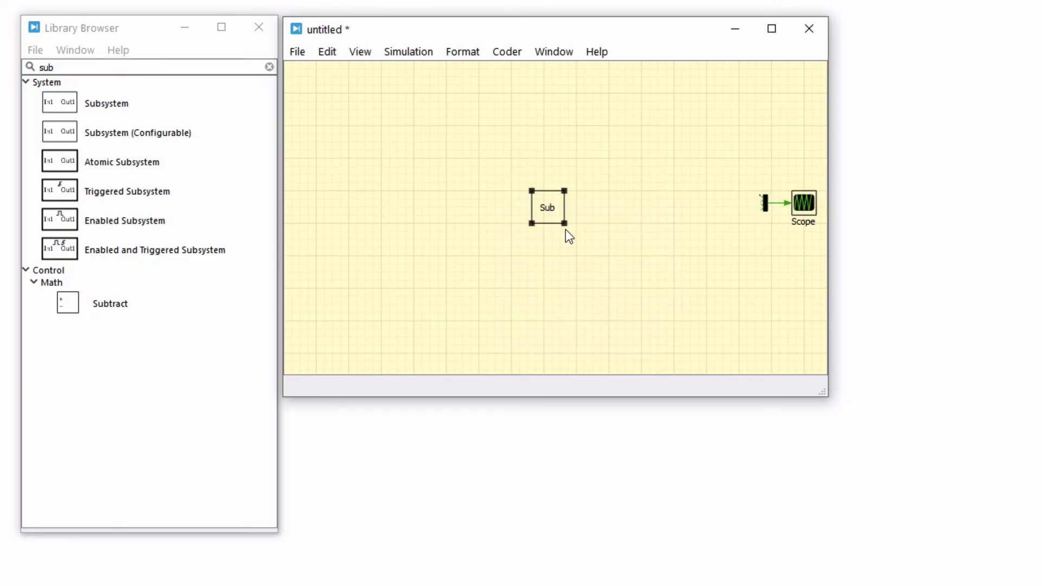
Enlarge the subsystem block and rename it "Plant".
mouse_move(565, 223)
left_mouse_down()
mouse_move(593, 233)
mouse_move(602, 220)
left_mouse_up()
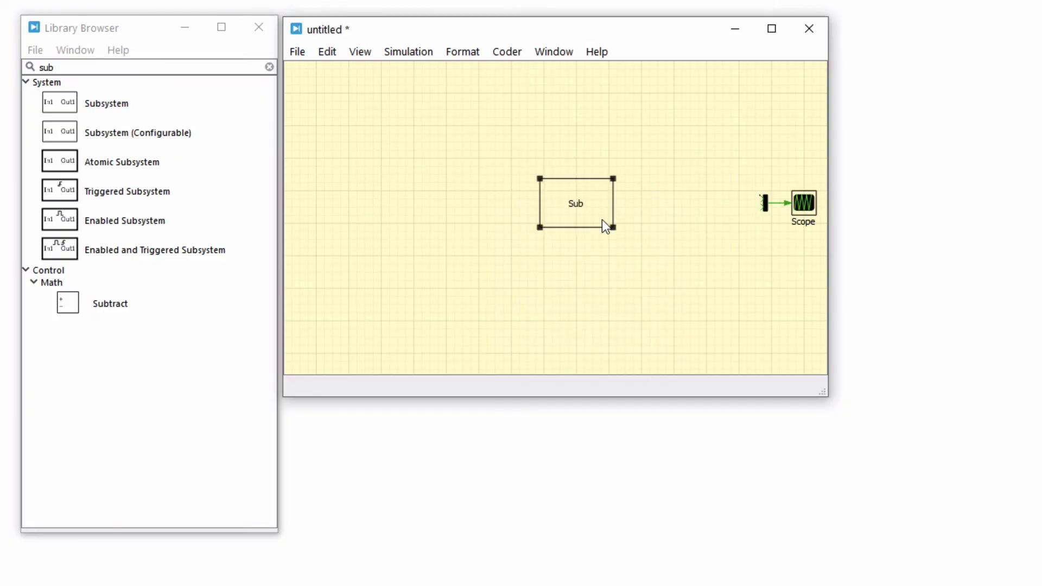
double_click(577, 212)
type("Plant")
left_click(577, 242)
Inside the Plant subsystem, add a Signal Inport wired to the MOSFET's gate and a Signal Outport wired to the ammeter's output.
double_click(587, 220)
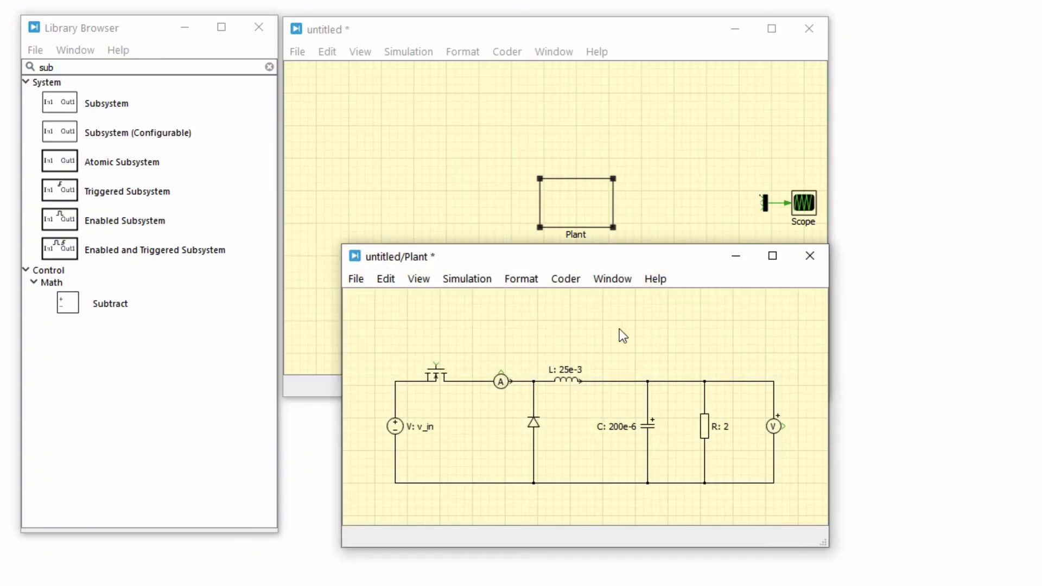
left_click(240, 69)
type("port")
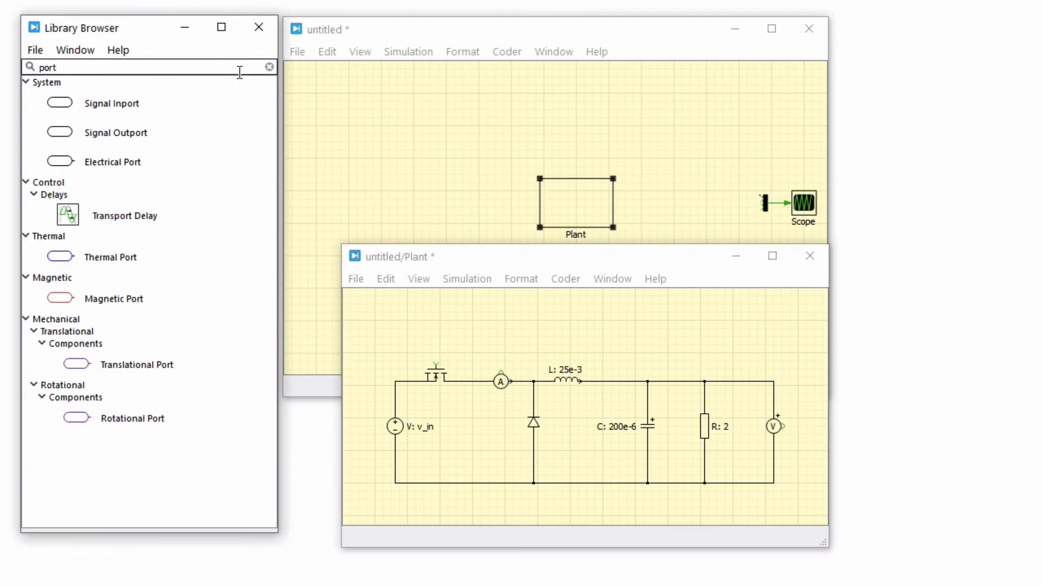
left_click_drag(102, 96, 436, 367)
left_click_drag(163, 140, 469, 321)
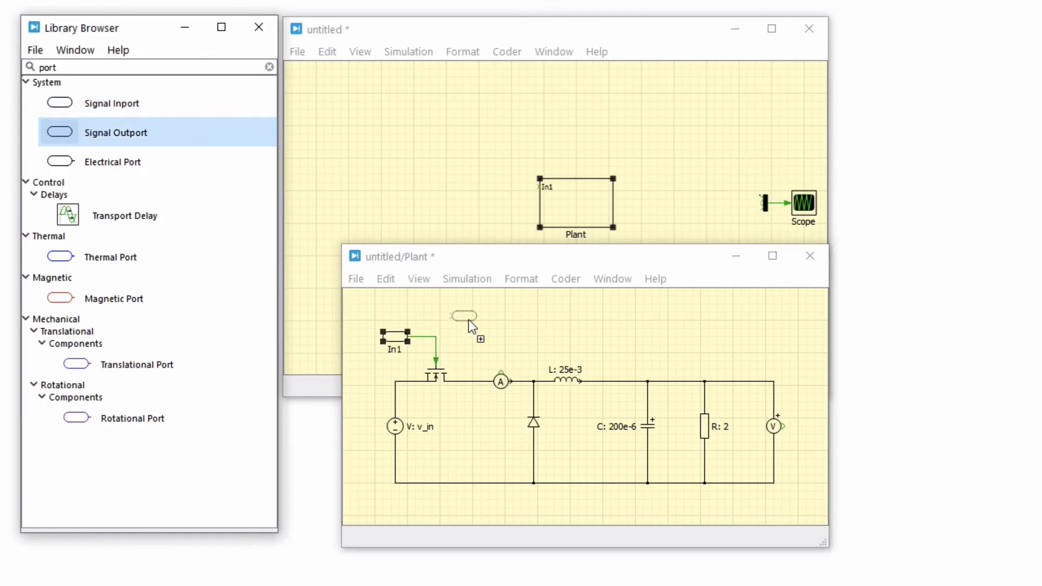
left_click_drag(532, 342, 501, 373)
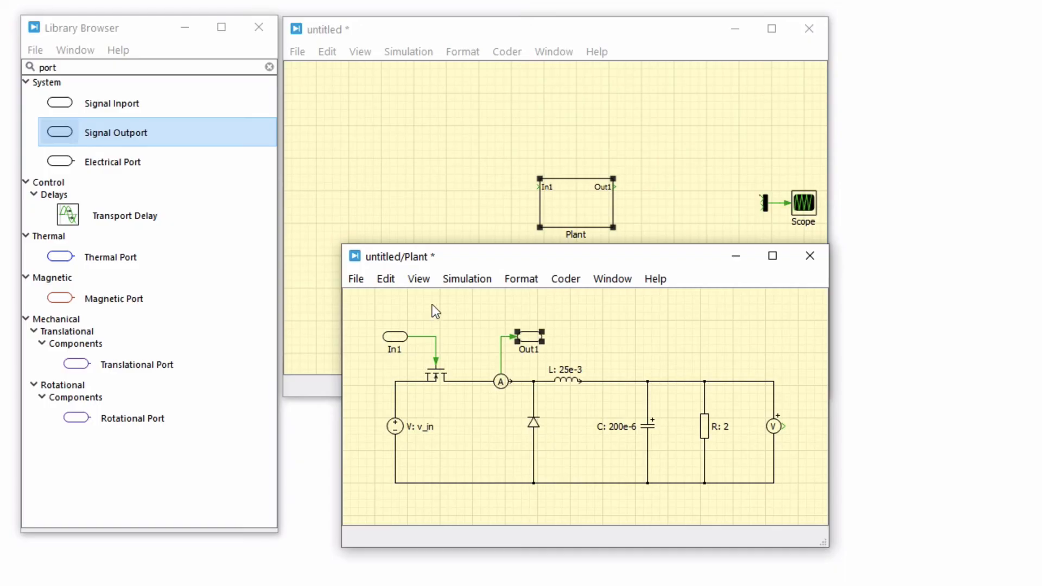
Duplicate the ammeter's outport and connect the copy to the voltmeter's signal output.
left_click(389, 279)
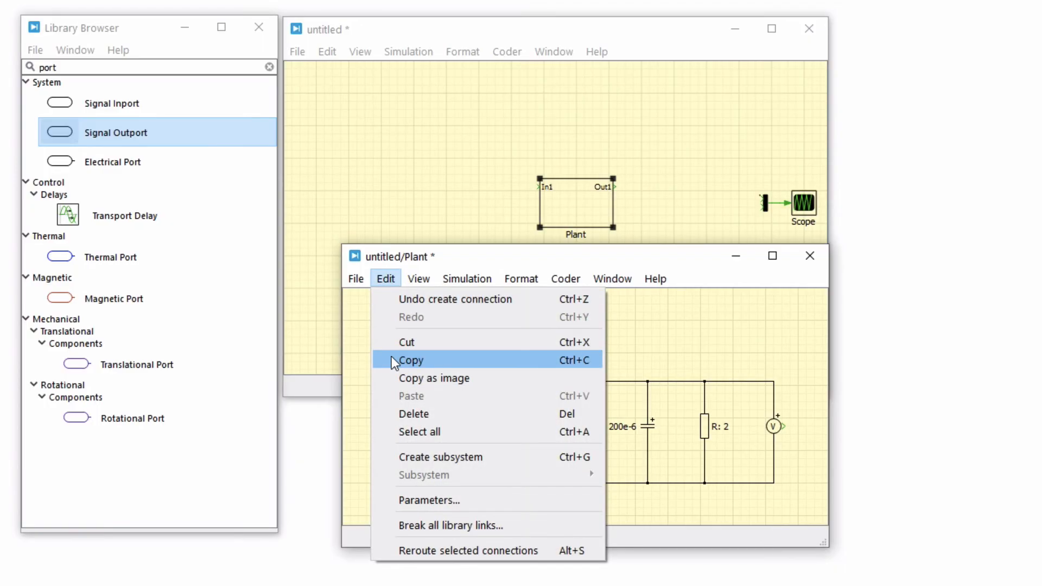
left_click(364, 350)
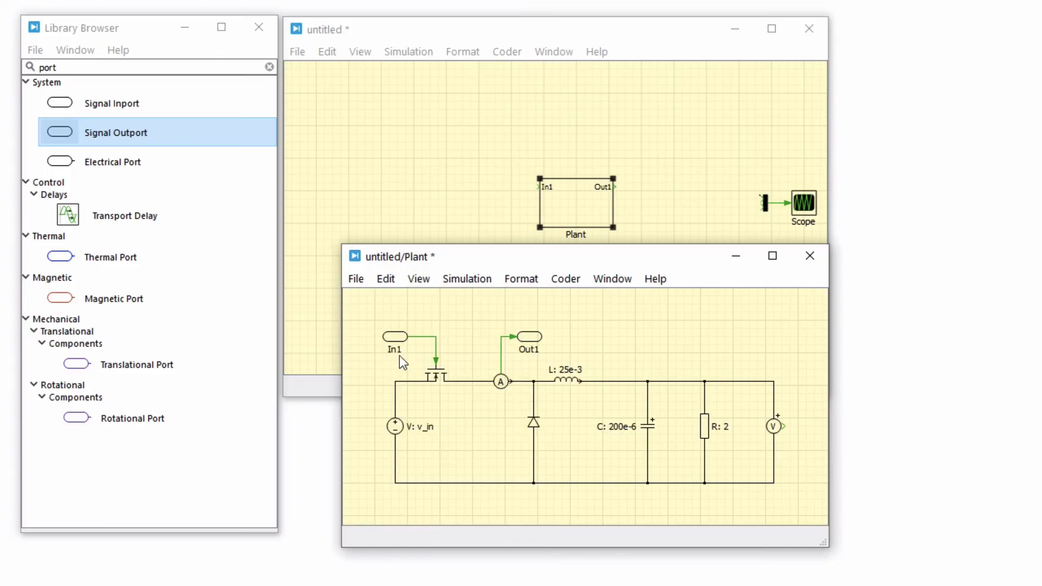
left_click_drag(532, 343, 802, 426)
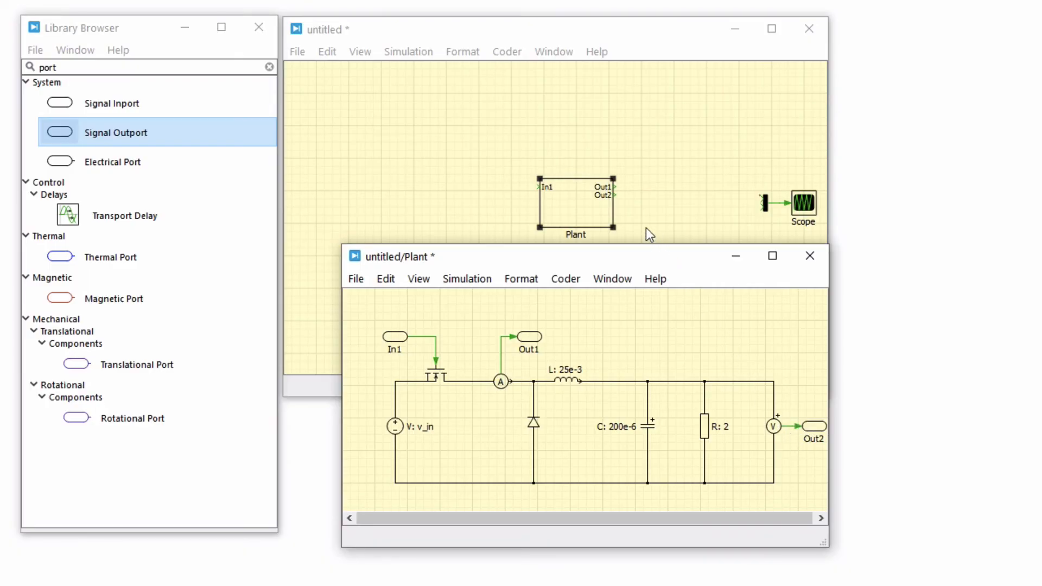
Move the Out2 and In1 terminals down to the lower corners of the Plant block.
left_click(615, 195)
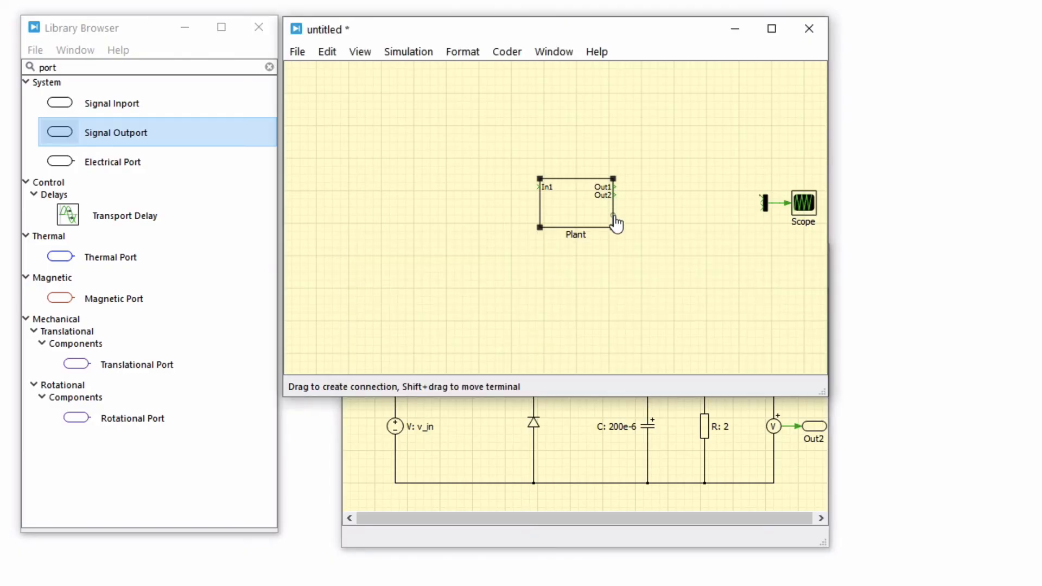
left_click_drag(615, 226, 614, 221)
left_click_drag(538, 186, 540, 221)
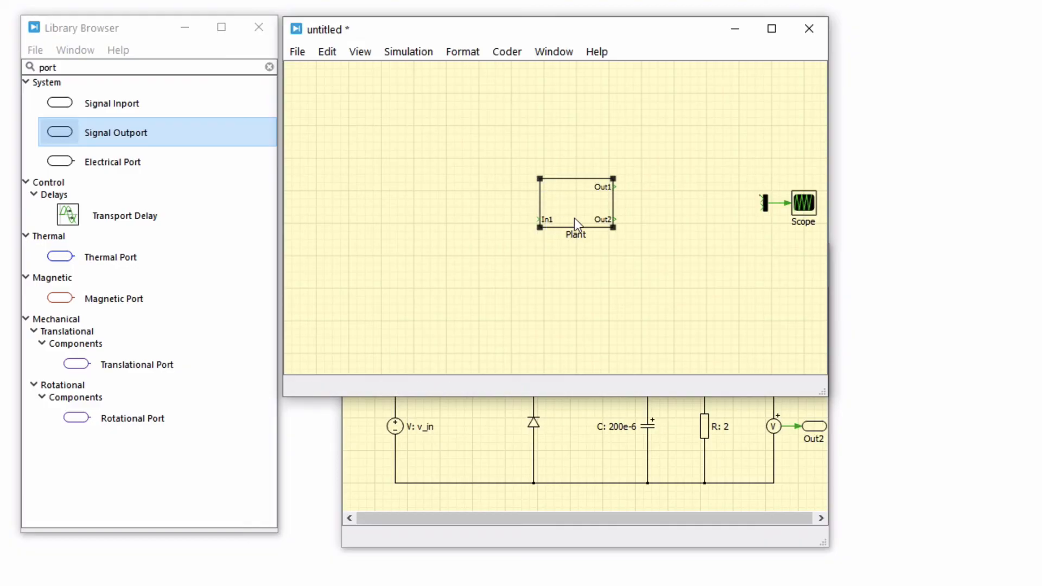
Rename the voltmeter outport "v_load", the ammeter outport "i_src" and the inport "gate", and close the Plant subsystem.
left_click(815, 441)
type("v_loa")
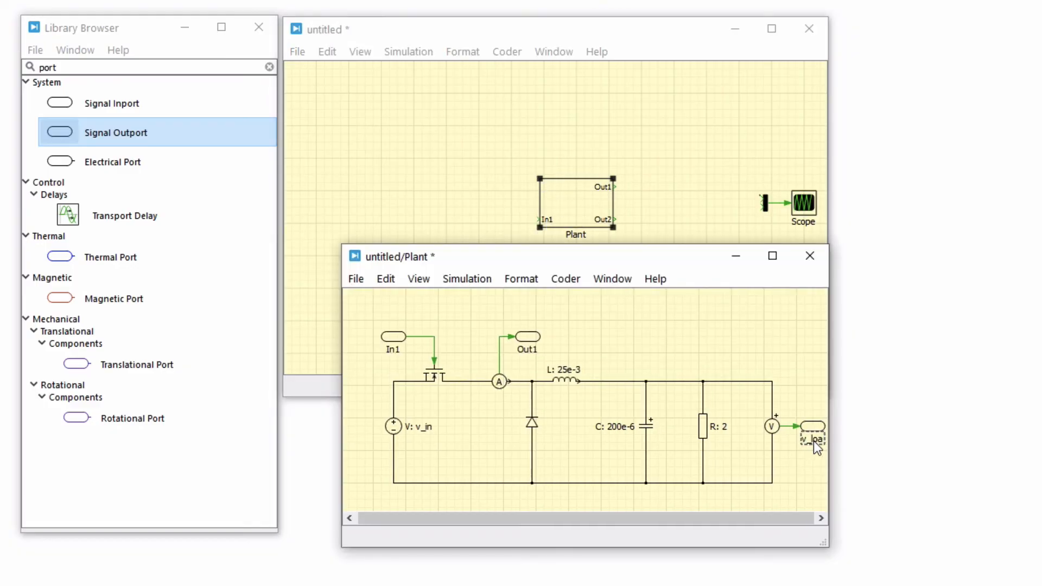
type("d")
left_click(534, 350)
left_click(392, 349)
type("gate")
left_click(470, 344)
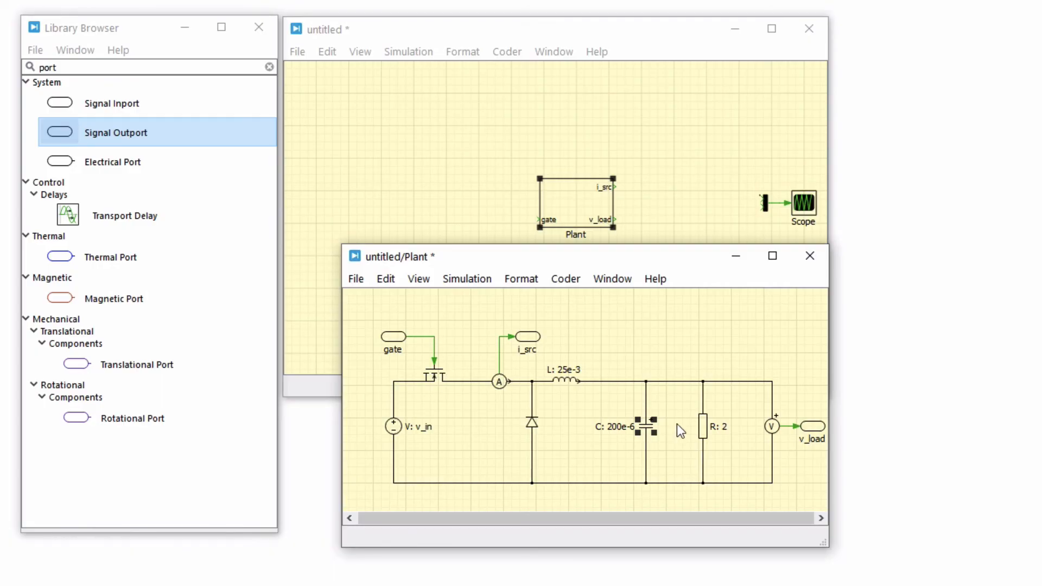
left_click(803, 262)
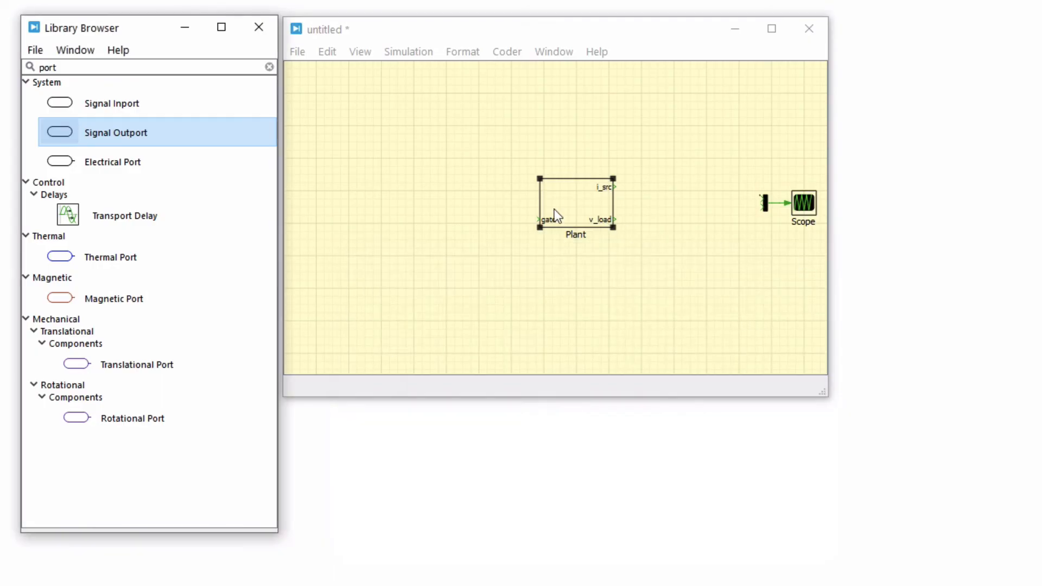
Place a Constant block to the left of the Plant block and set its value to 6.
left_click(198, 69)
double_click(197, 70)
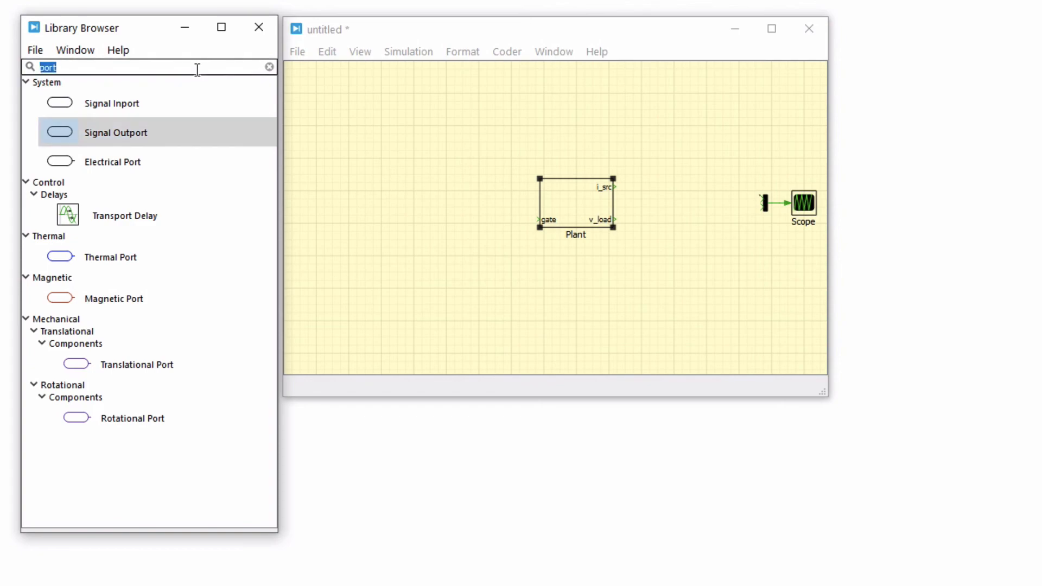
type("con")
left_click_drag(93, 149, 433, 225)
double_click(434, 226)
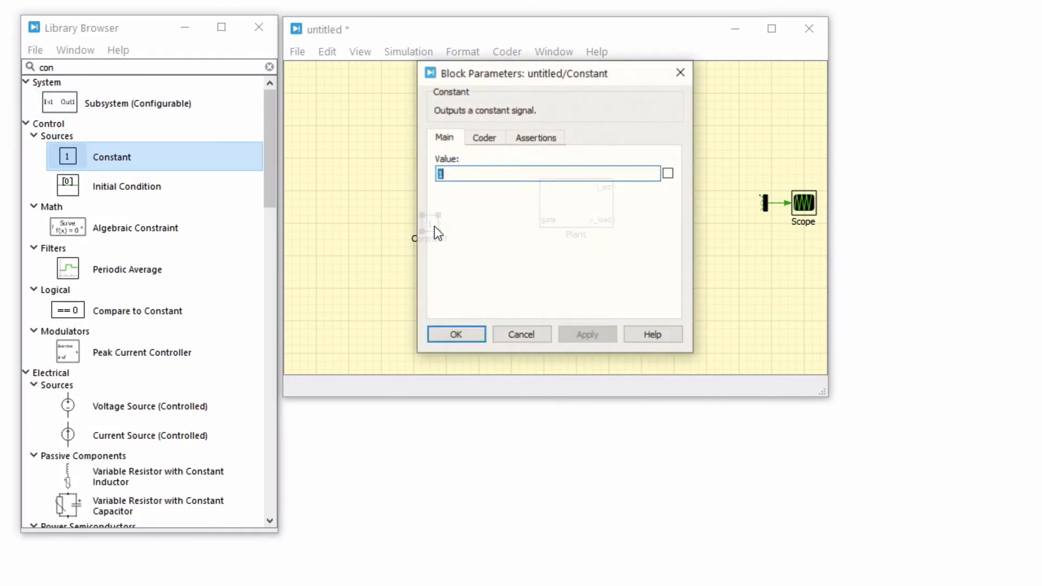
type("6")
left_click(579, 336)
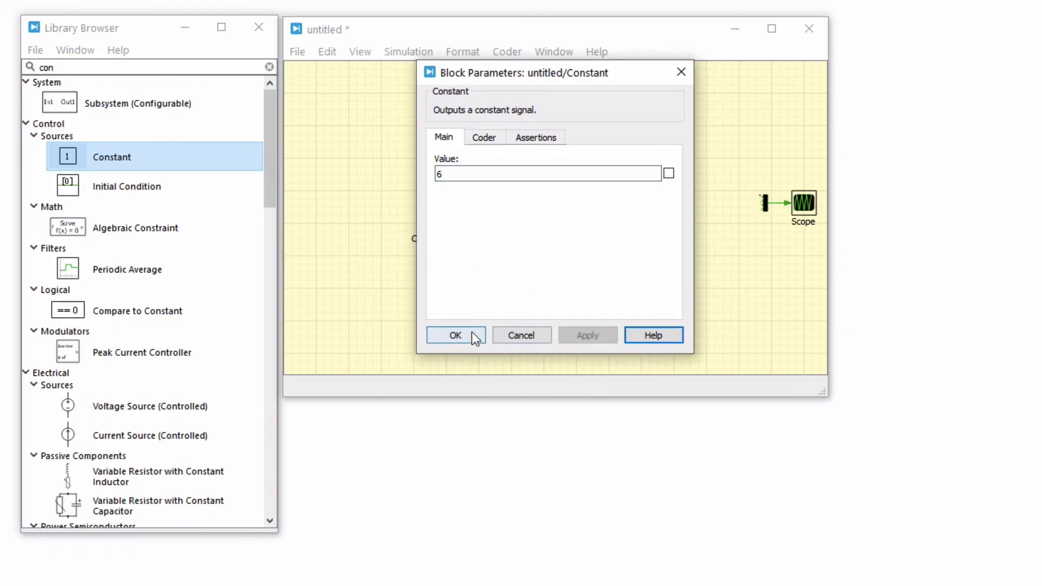
left_click(471, 333)
Add a round Sum block with signs |+-, fed by the constant on its plus input and by v_load on its minus input.
left_click(204, 68)
type("sum")
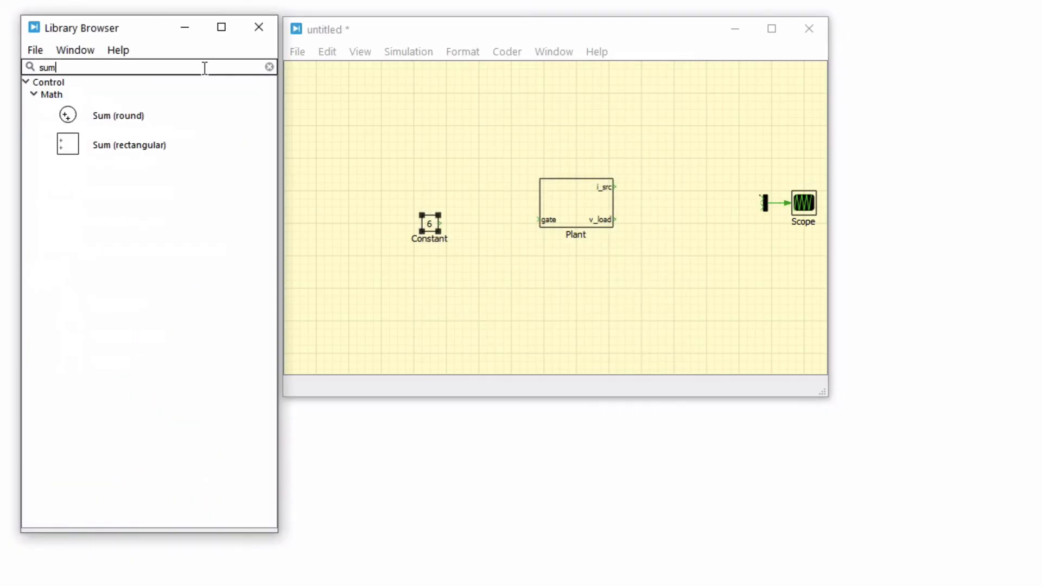
left_click_drag(120, 116, 474, 224)
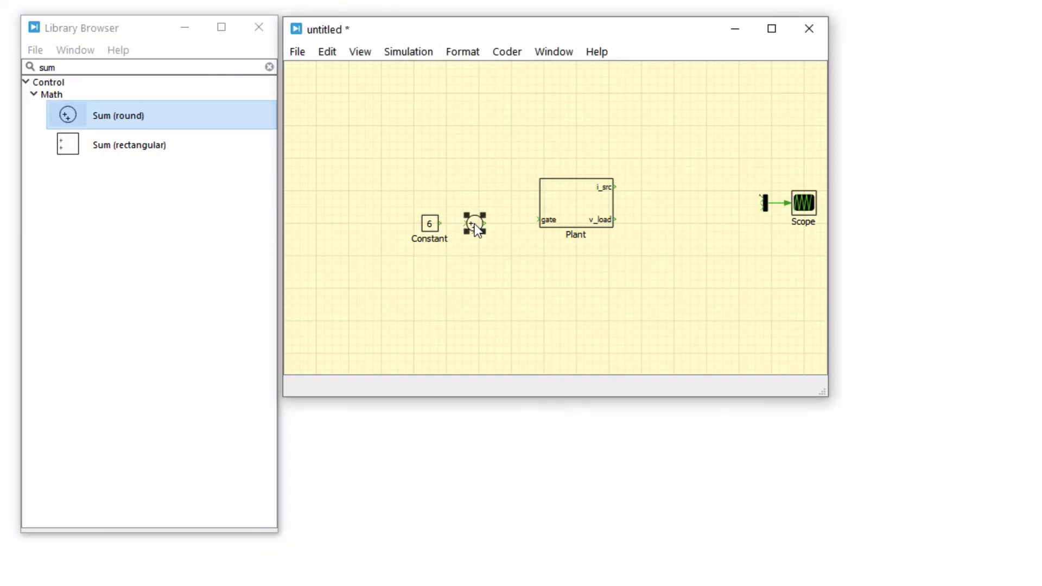
double_click(475, 224)
key("BackSpace")
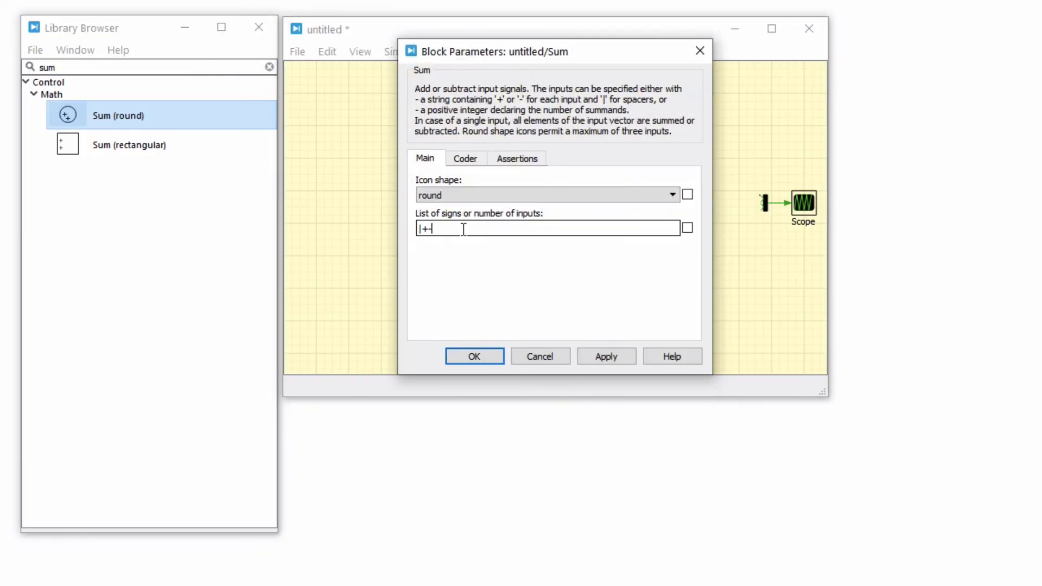
left_click(481, 354)
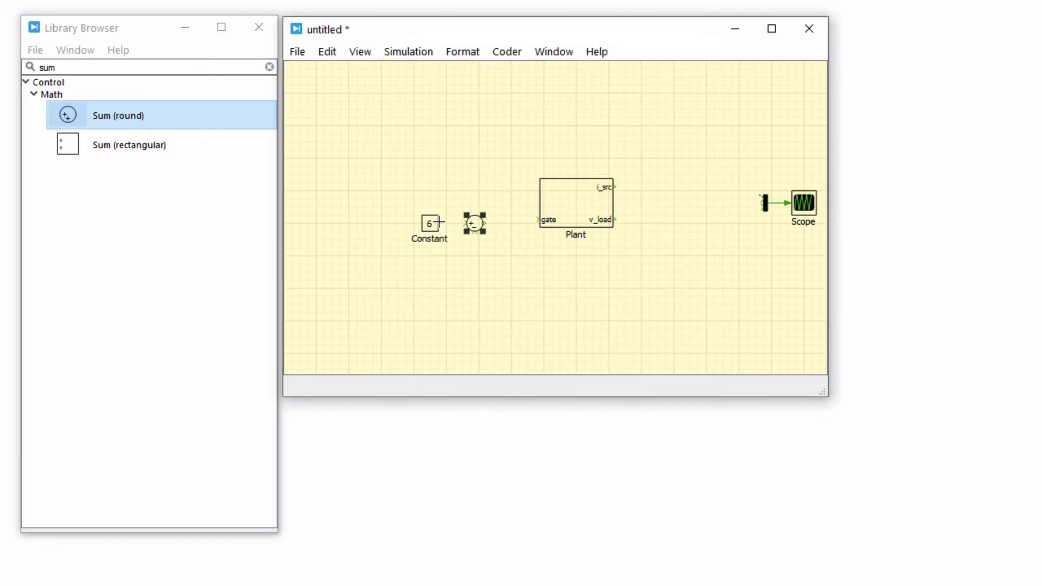
left_click_drag(439, 222, 607, 272)
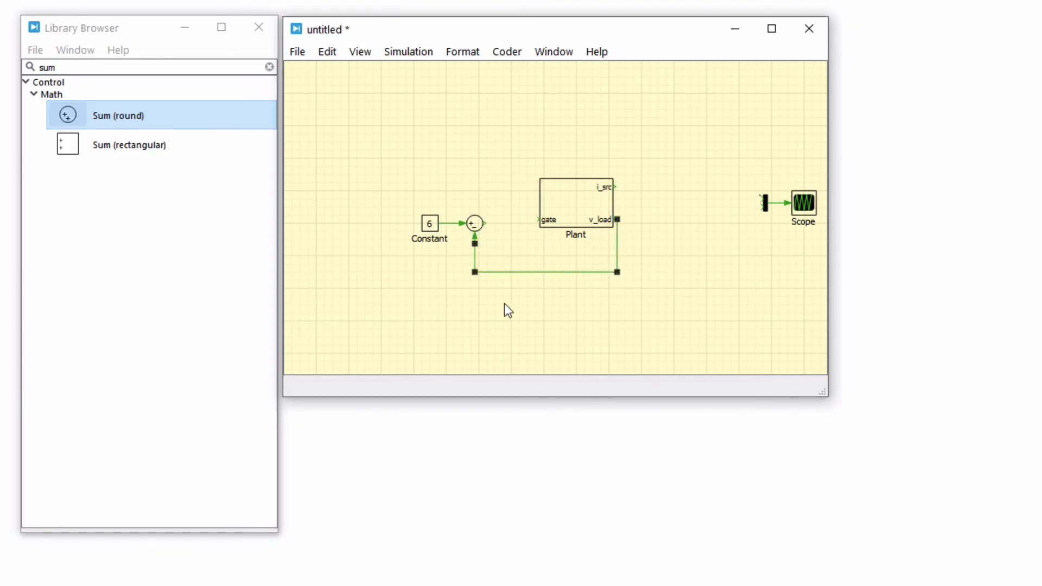
Place a Relay block between the Sum block and the Plant's gate input.
left_click(239, 70)
type("rel")
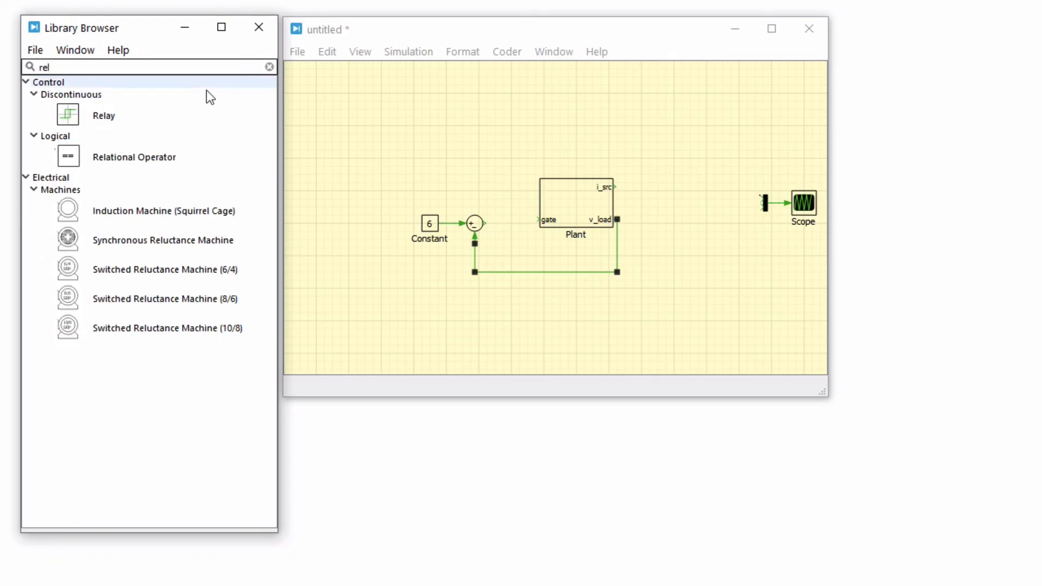
left_click_drag(214, 115, 513, 224)
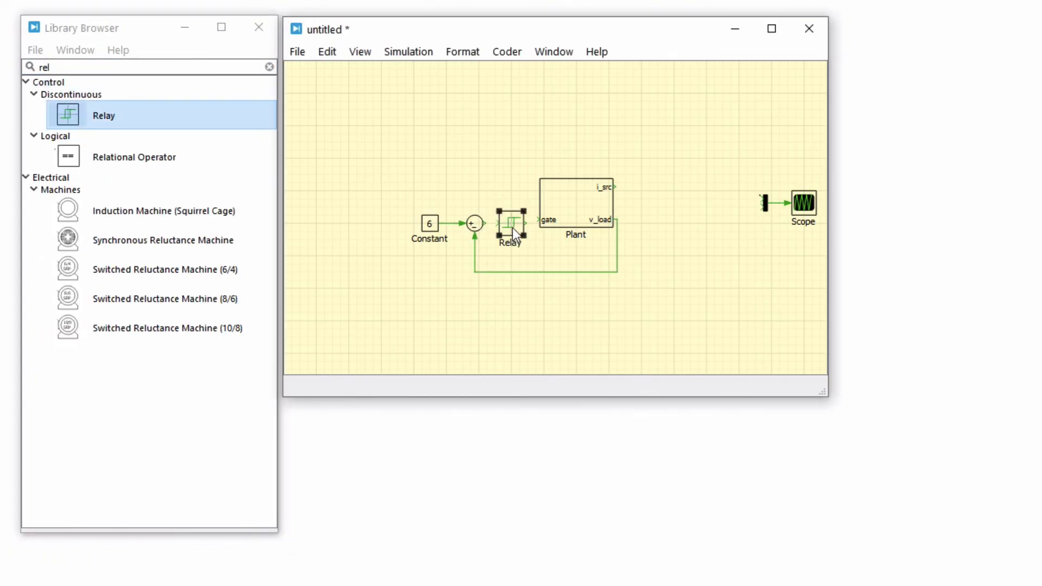
Set the relay's upper threshold to 0.2 and its lower threshold to -0.2, with both values shown on the schematic.
double_click(512, 226)
type("0.2")
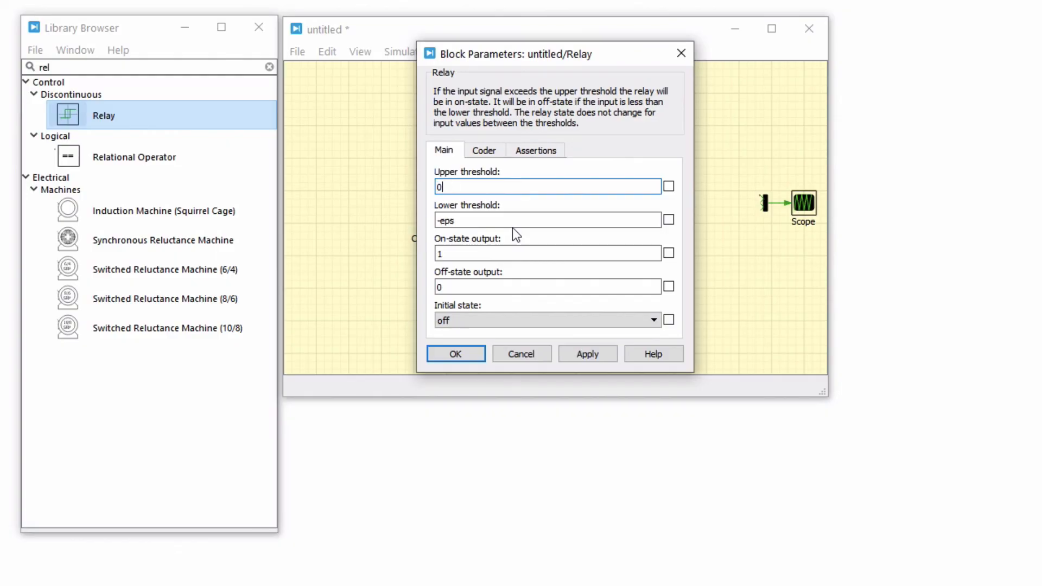
left_click(502, 223)
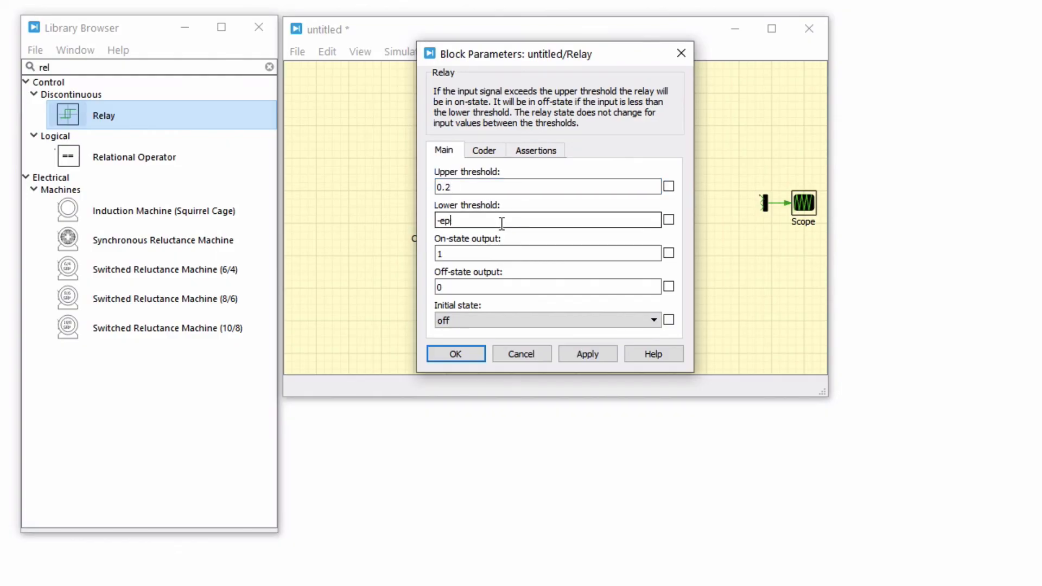
key("BackSpace")
key("BackSpace")
type("0.2")
left_click(669, 220)
left_click(668, 186)
left_click(588, 354)
left_click(433, 354)
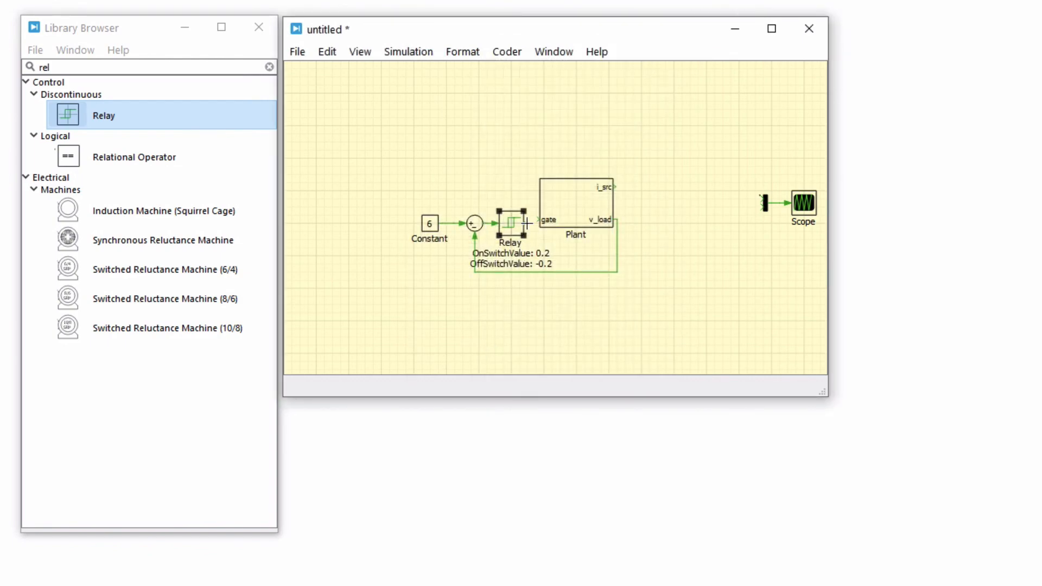
Wire the relay between the Sum block and the Plant's gate input, and align and space out the constant, sum and relay.
left_click_drag(527, 223, 402, 192)
left_click_drag(513, 220, 492, 217)
left_click_drag(459, 269, 398, 199)
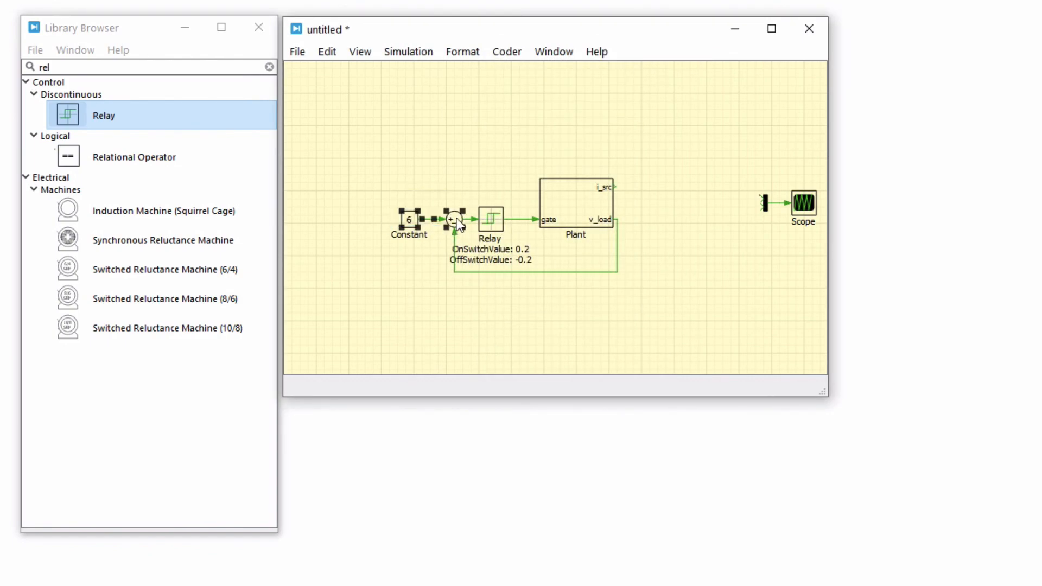
left_click_drag(458, 223, 422, 223)
Connect the Plant's i_src and v_load outputs to the multiplexer and run the simulation with the scope open.
mouse_move(615, 187)
left_mouse_down()
mouse_move(760, 199)
mouse_move(617, 220)
left_mouse_up()
double_click(805, 204)
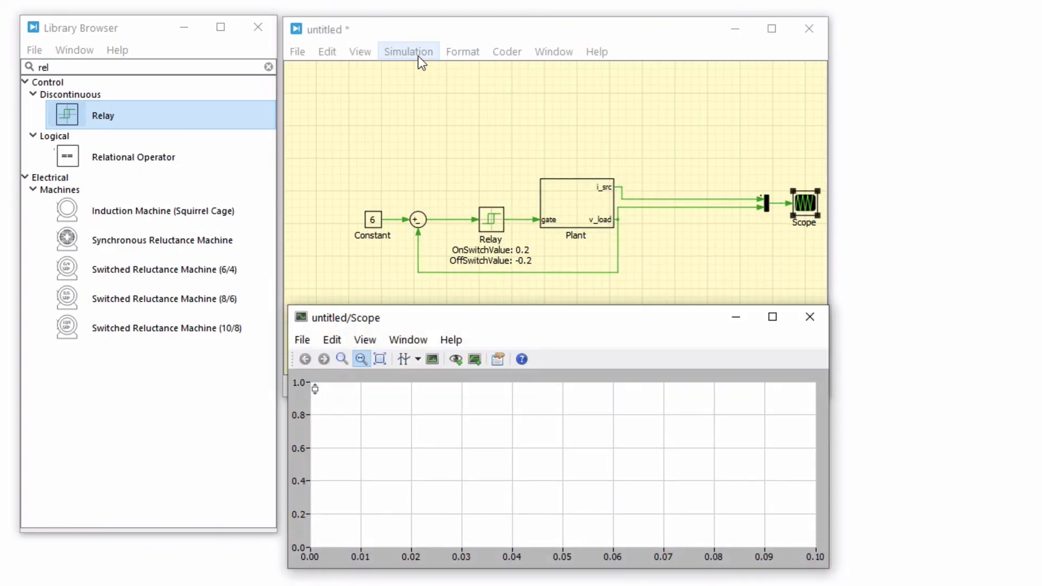
left_click(418, 56)
left_click(442, 73)
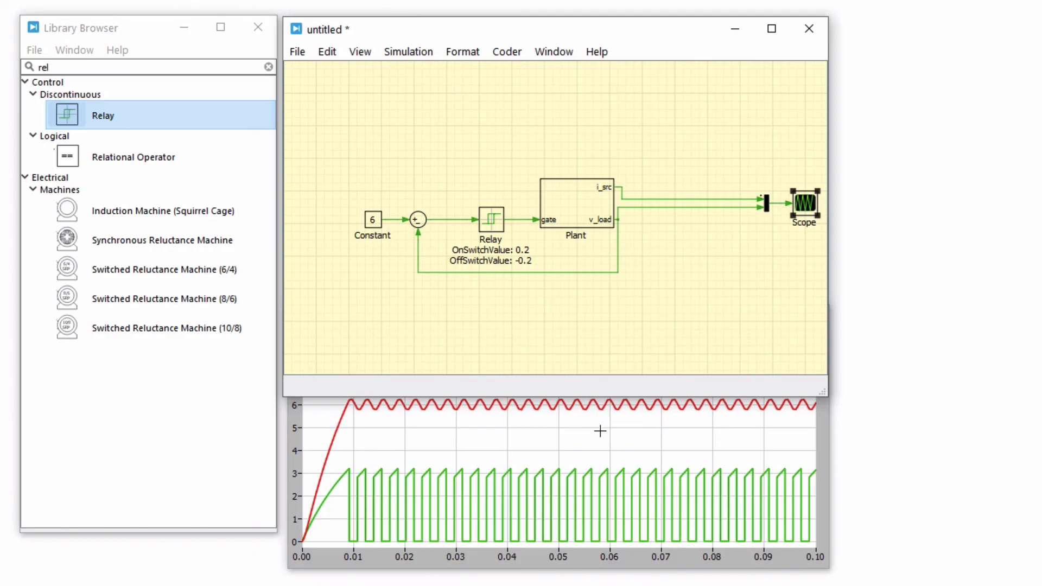
left_click(804, 455)
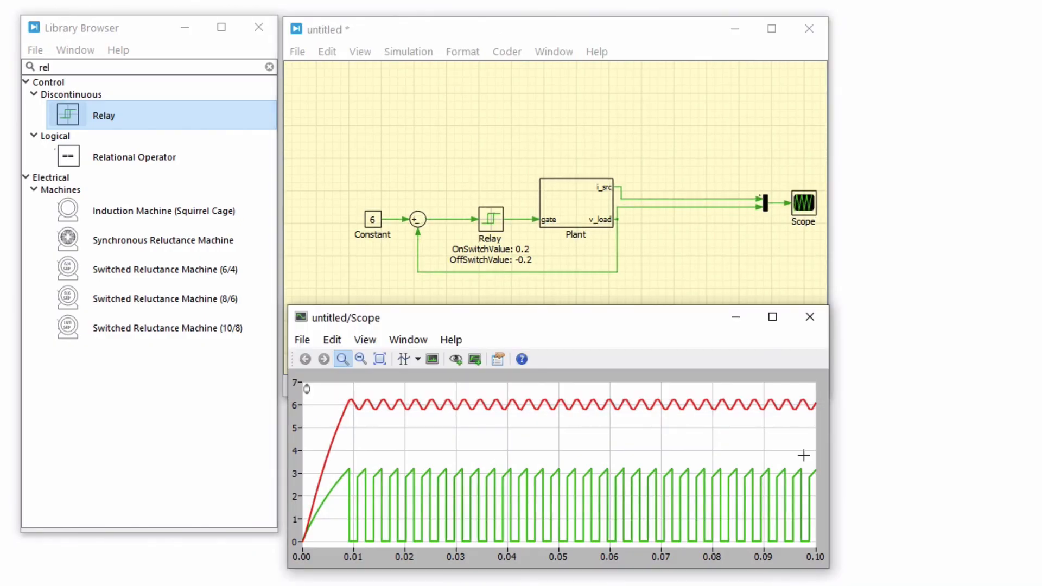
Replace the DC voltage source inside the Plant subsystem with a Voltage Source (Controlled).
double_click(594, 206)
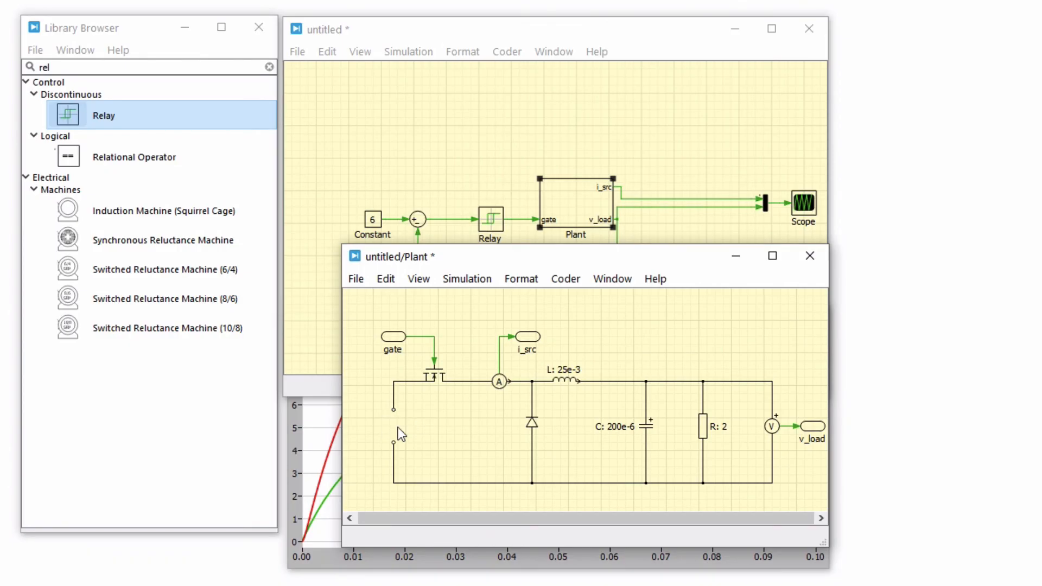
left_click(188, 67)
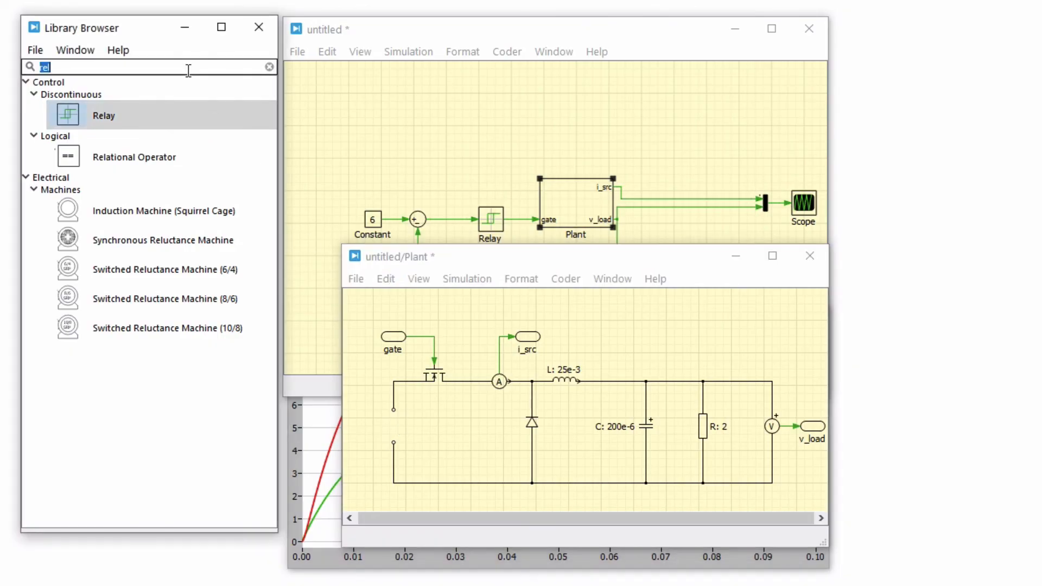
type("sou")
left_click_drag(175, 112, 395, 426)
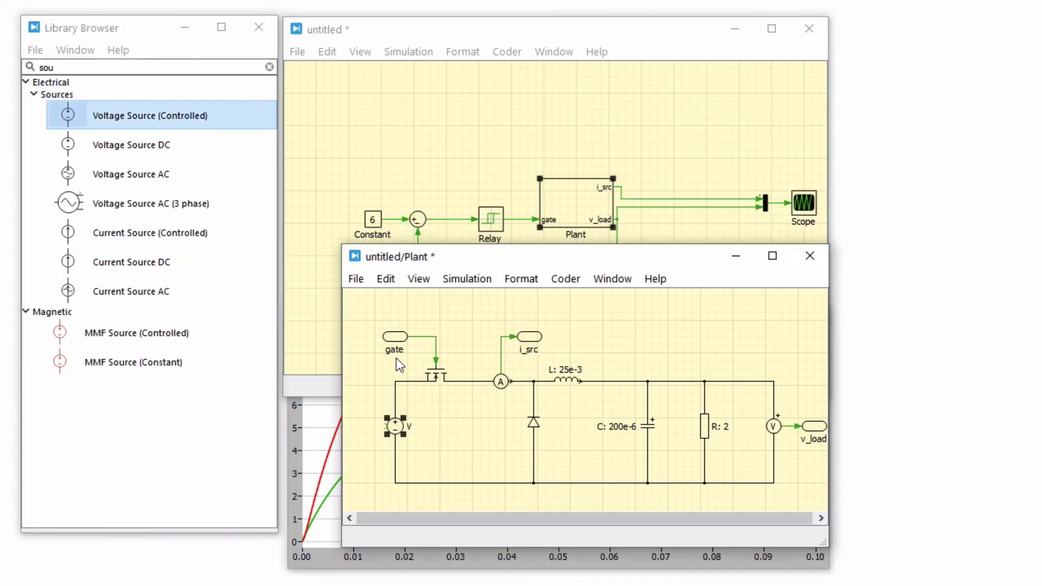
Copy the gate inport, connect the copy to the controlled source's input, name it "v_in" and close the Plant subsystem.
left_click_drag(385, 336, 389, 426)
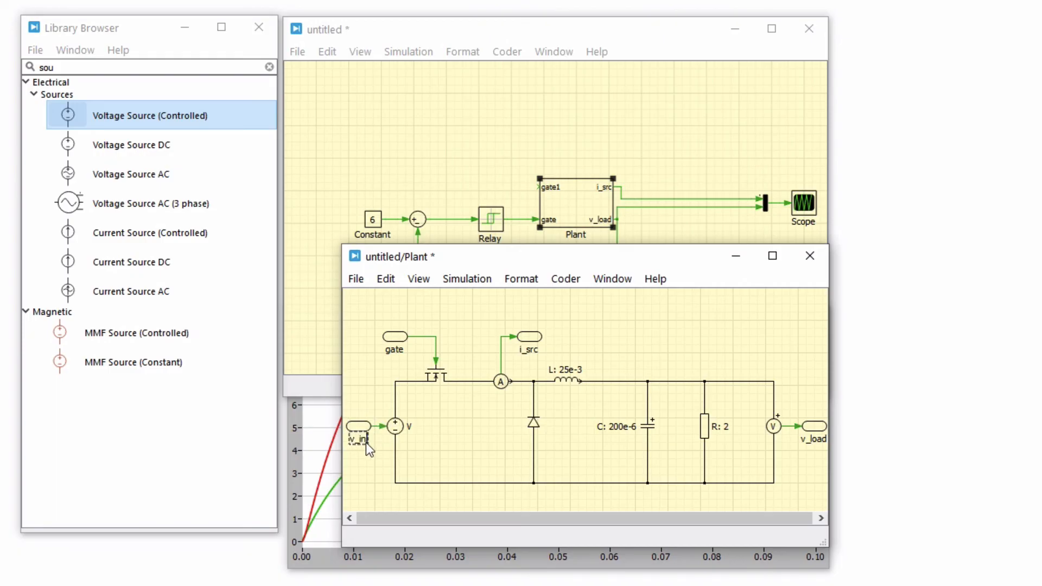
left_click(368, 468)
left_click(810, 255)
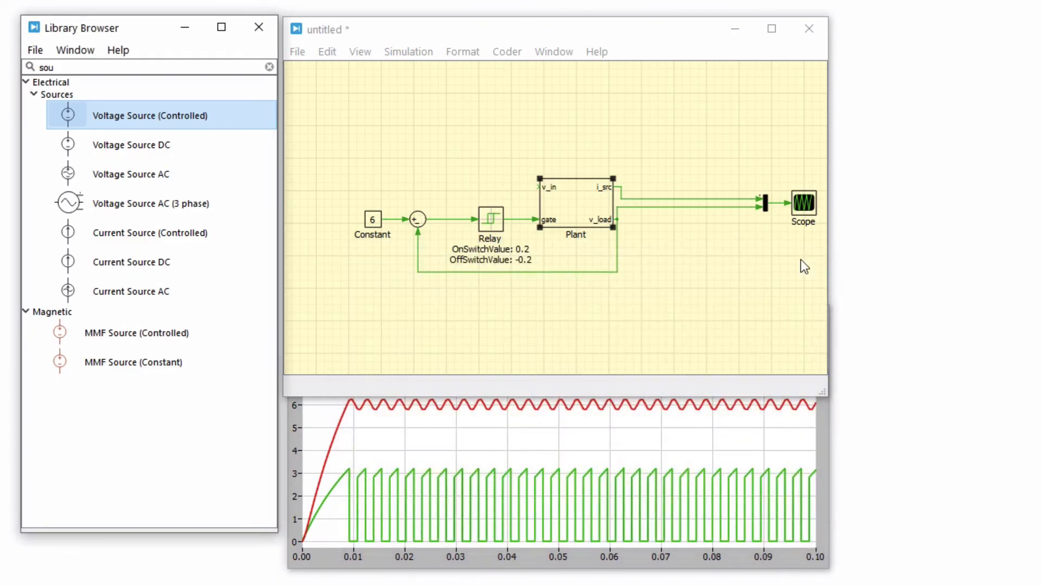
Add a Step source block to the schematic and connect its output to the Plant's v_in input.
double_click(231, 69)
type("step")
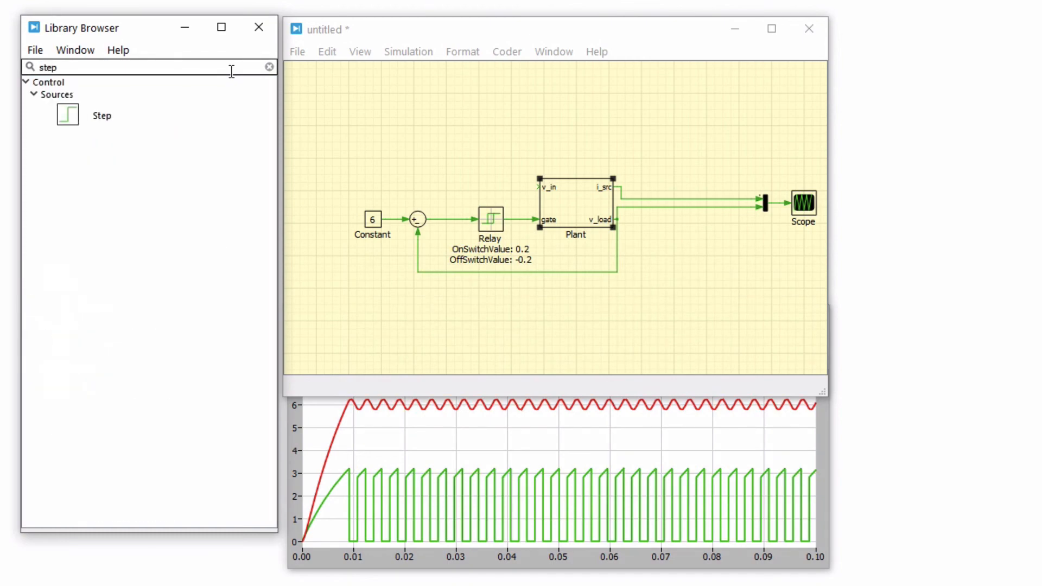
left_click_drag(143, 113, 539, 188)
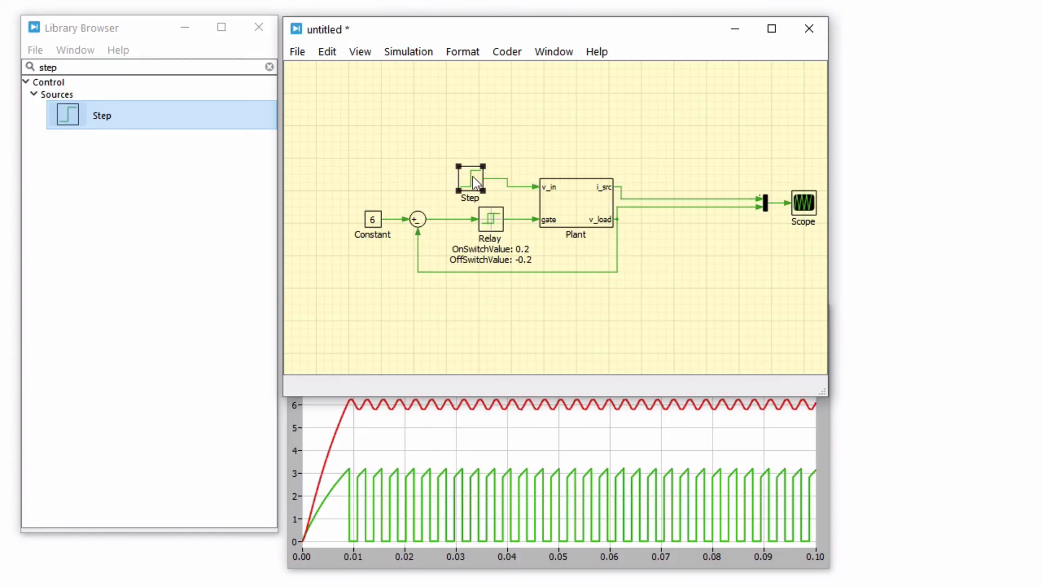
Configure the Step block with step time 0.05, initial output 12 and final output 8.
double_click(474, 177)
left_click(497, 178)
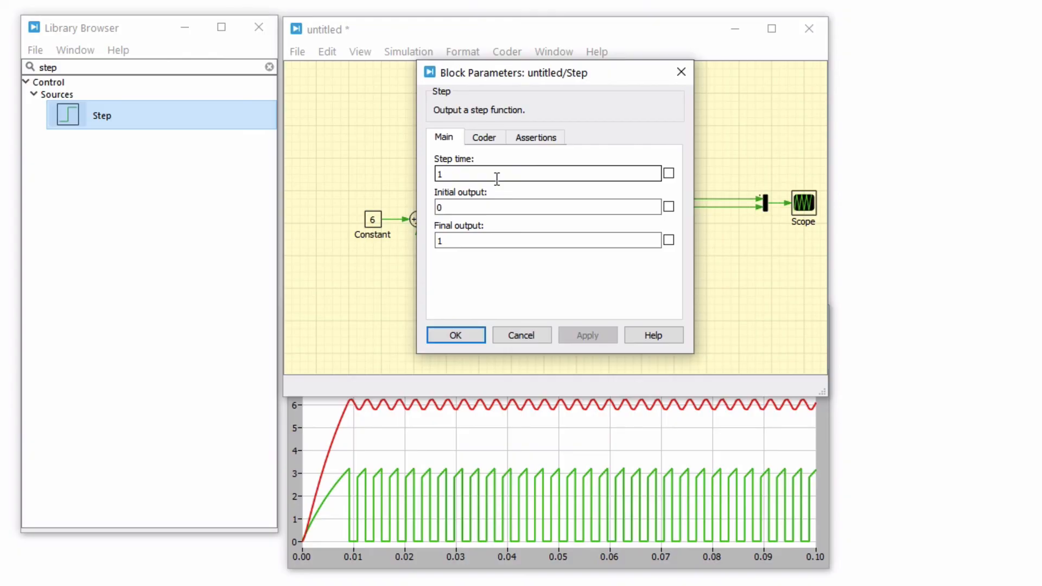
key("BackSpace")
type("0.05")
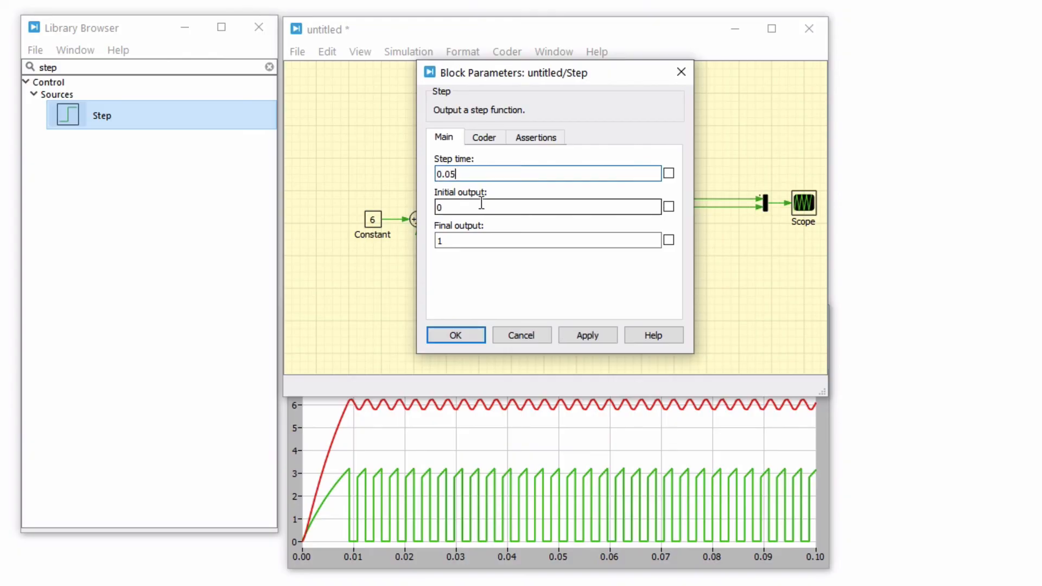
left_click(481, 203)
type("12")
left_click(477, 237)
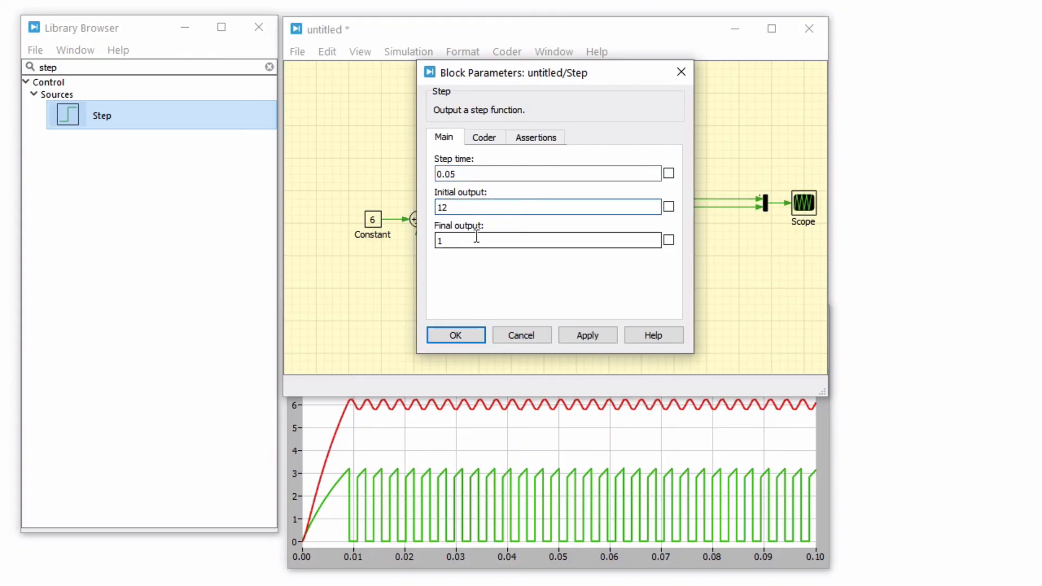
key("BackSpace")
type("8")
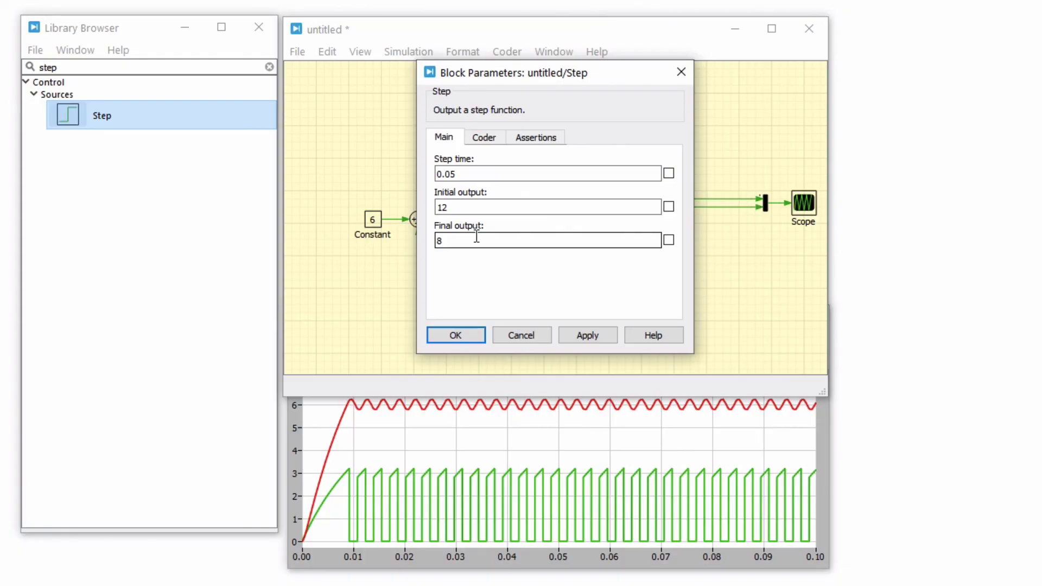
left_click(464, 334)
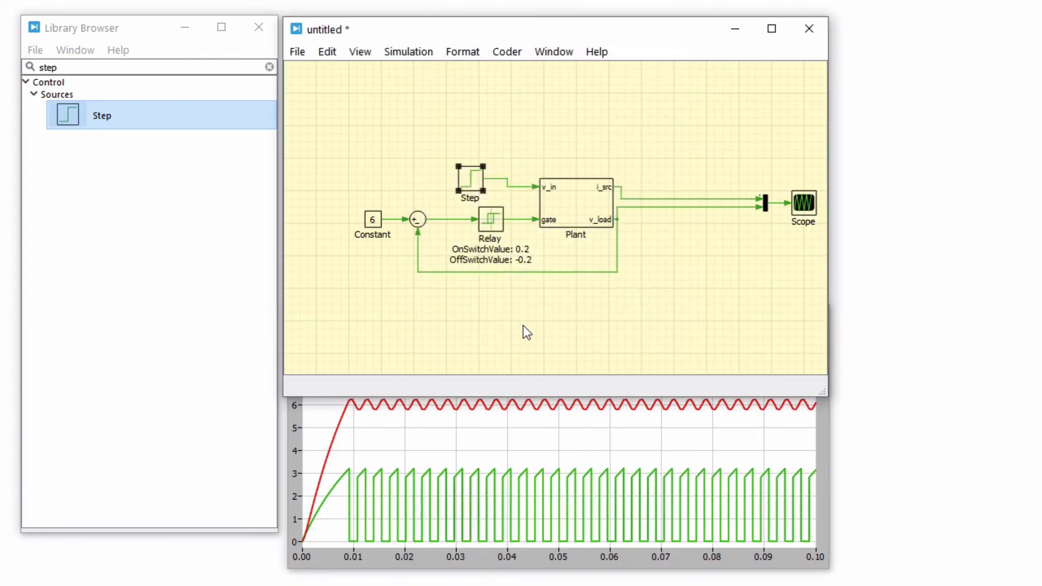
Run the simulation with the stepped input voltage and bring the scope window to the front.
left_click(525, 332)
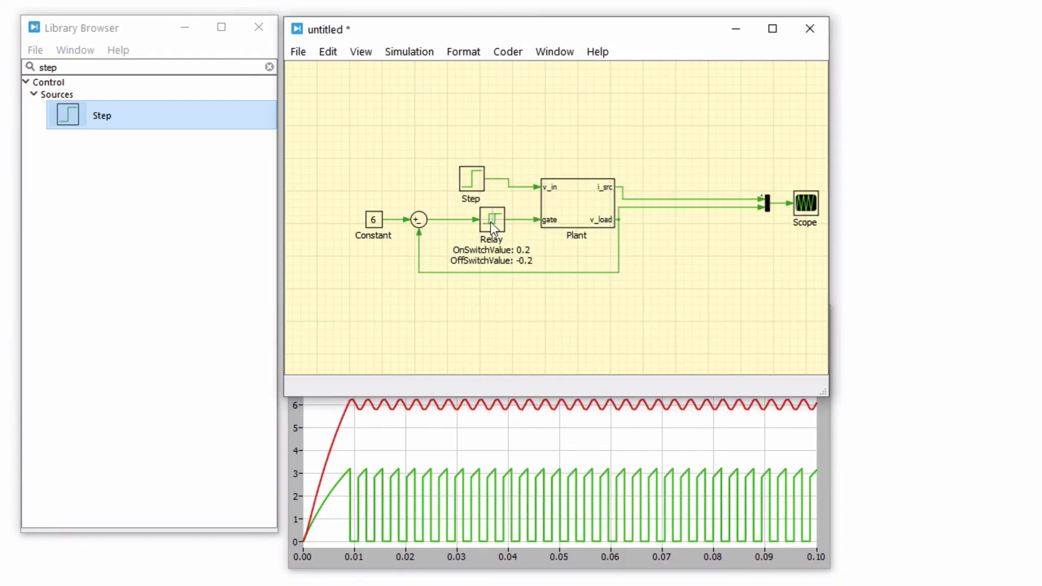
left_click(425, 54)
left_click(426, 68)
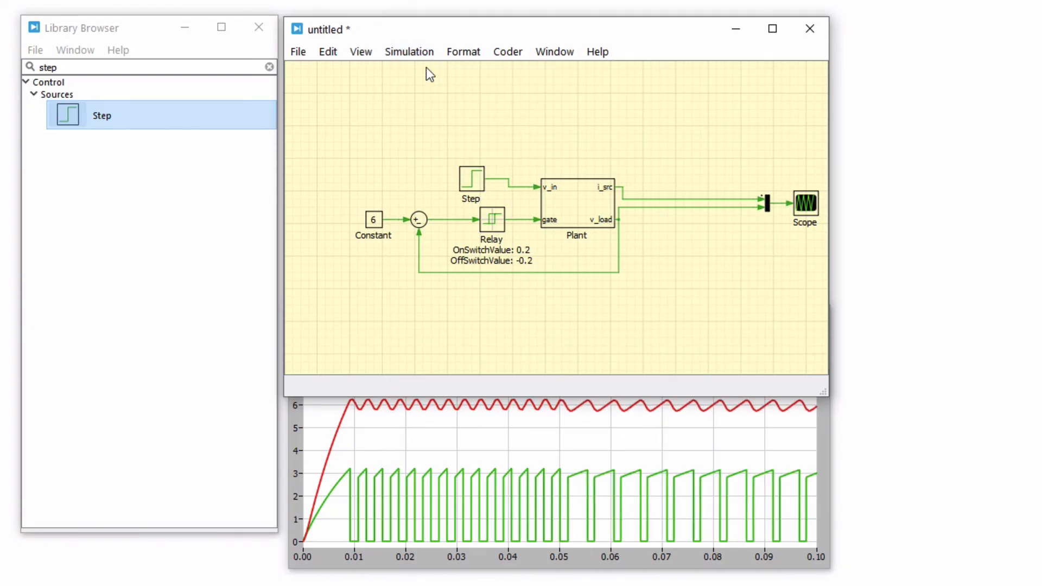
left_click(559, 426)
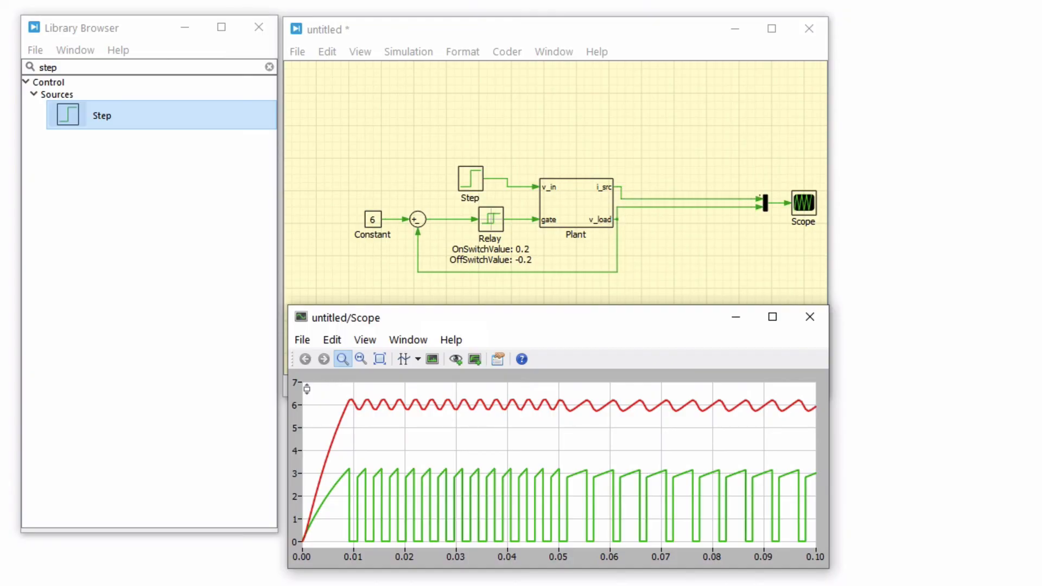
Open the Double Fed Induction Generator demo model from the Power Generation category of the PLECS demo models.
left_click(554, 52)
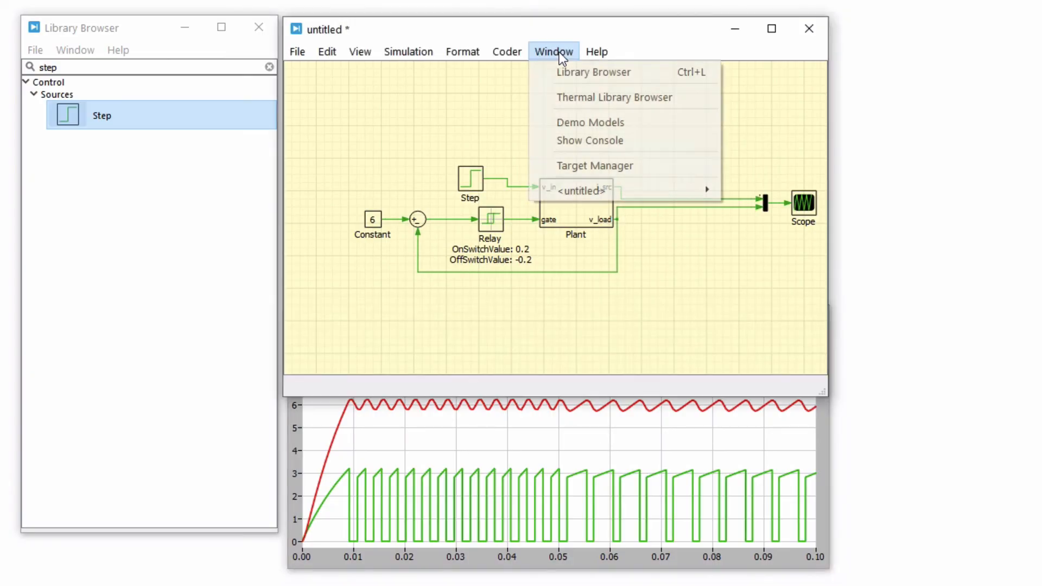
left_click(631, 126)
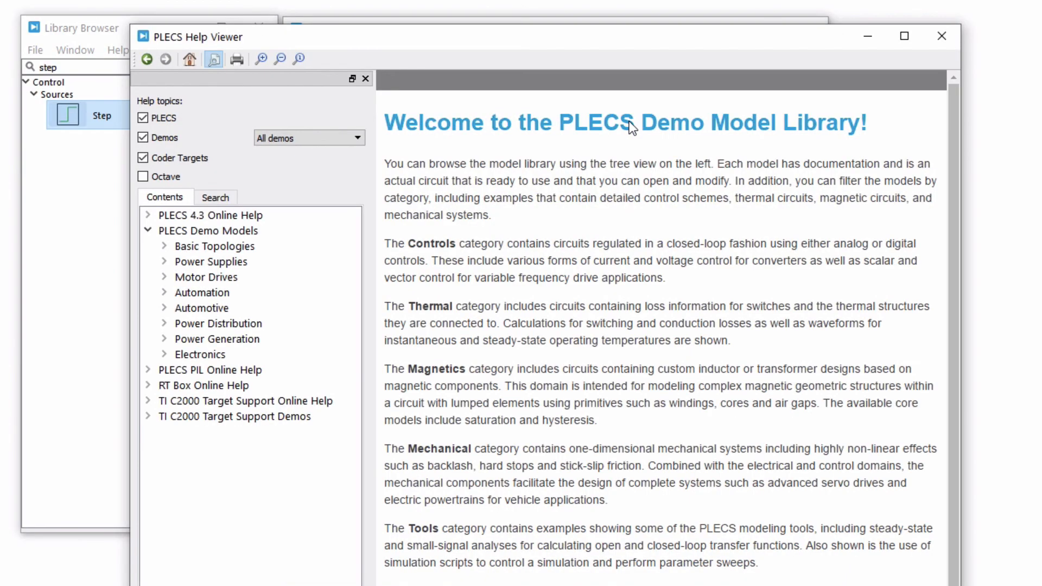
left_click(165, 339)
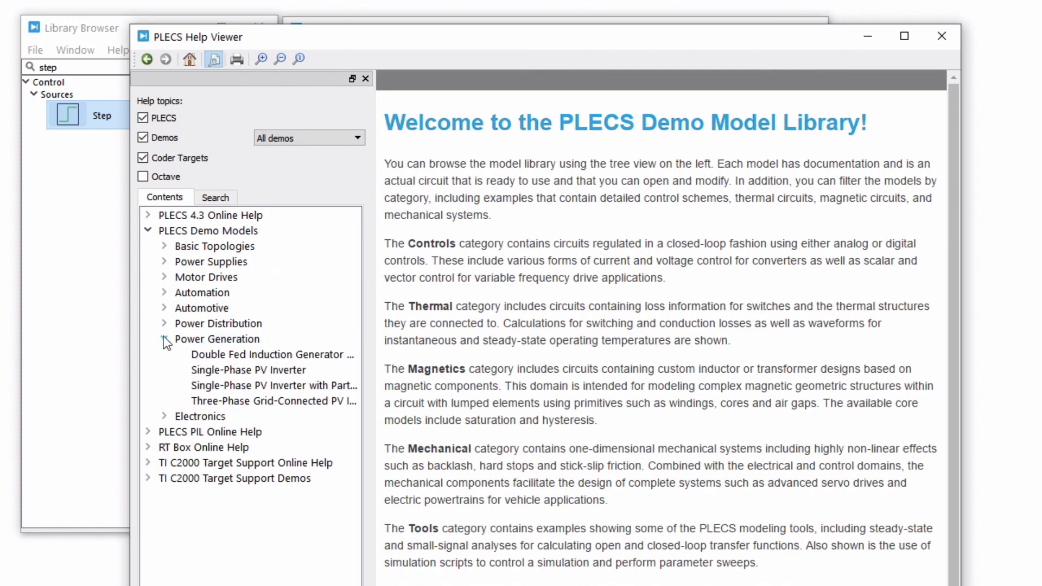
left_click(191, 353)
scroll(721, 374, "down", 7)
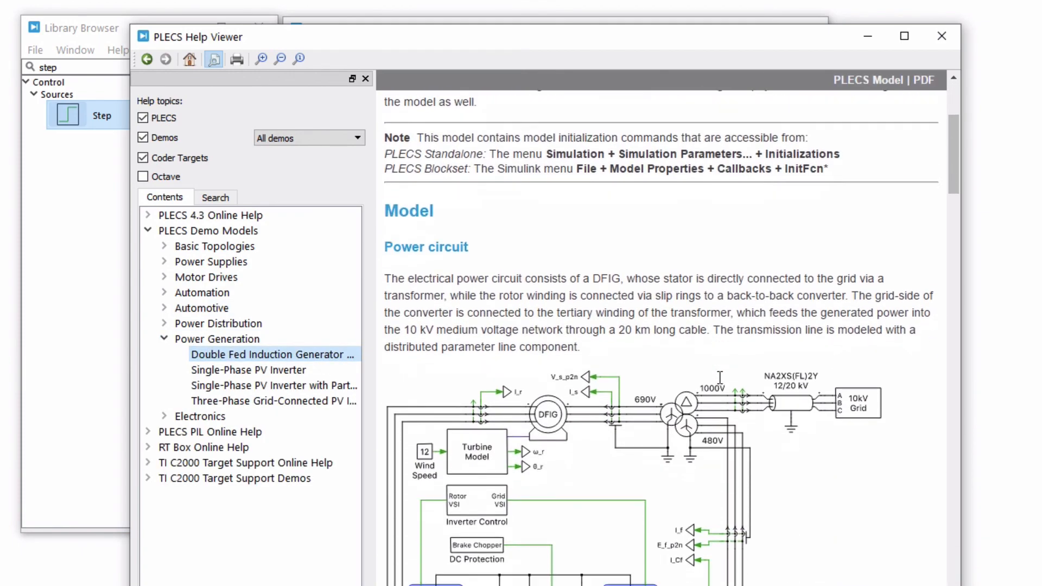
scroll(720, 377, "down", 3)
left_click(846, 80)
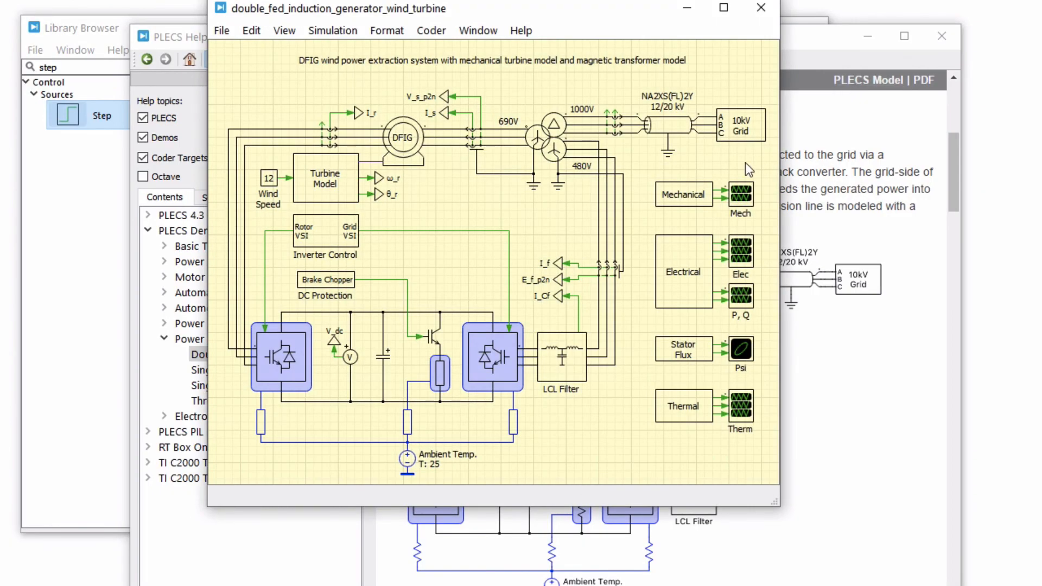
Expand and look through the remaining PLECS demo model categories, from Basic Topologies and Power Supplies to Electronics.
left_click(165, 248)
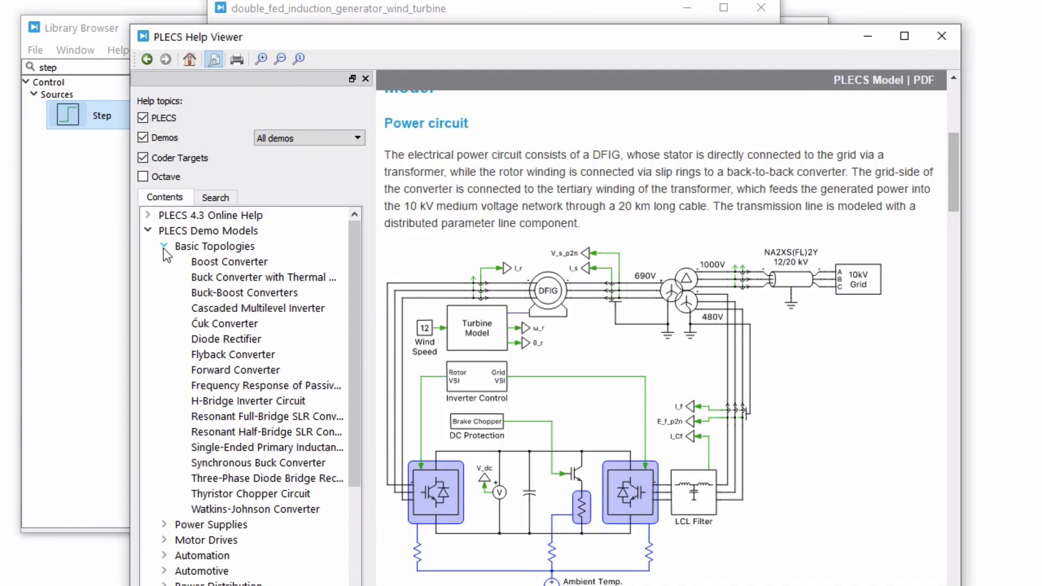
left_click(164, 525)
scroll(244, 488, "down", 6)
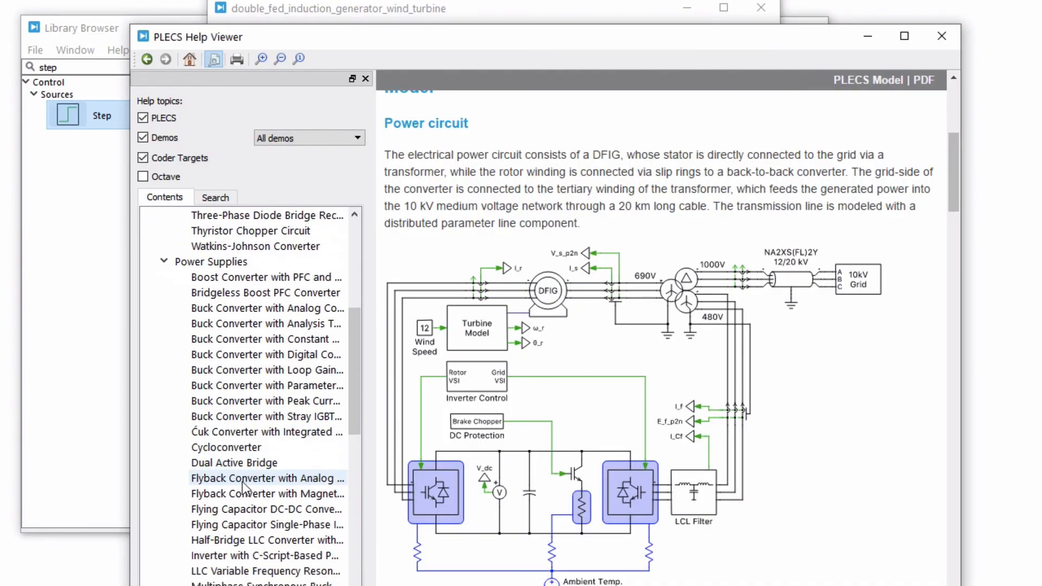
scroll(243, 489, "down", 8)
double_click(242, 494)
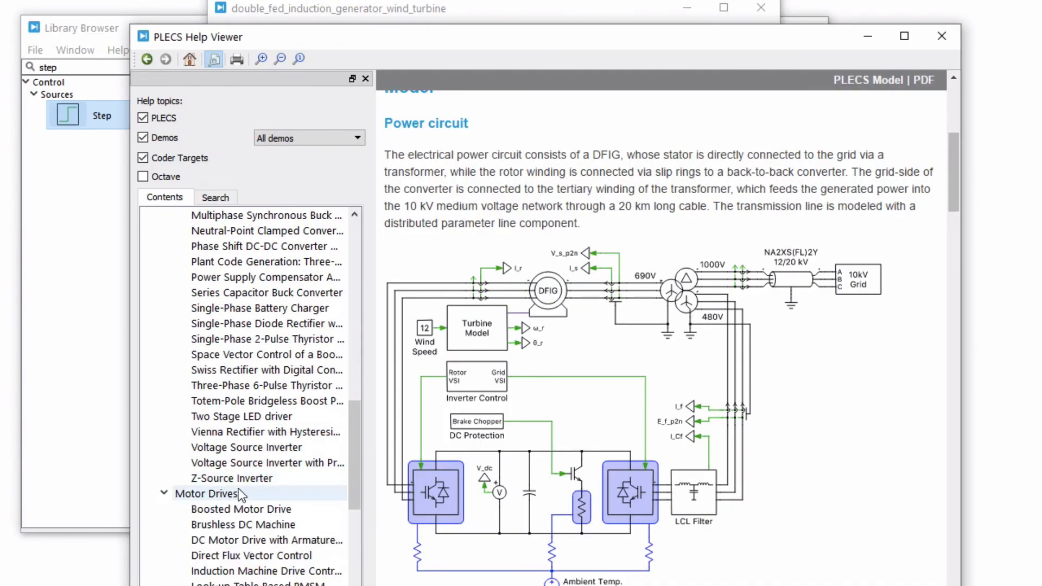
scroll(242, 494, "down", 5)
left_click(165, 462)
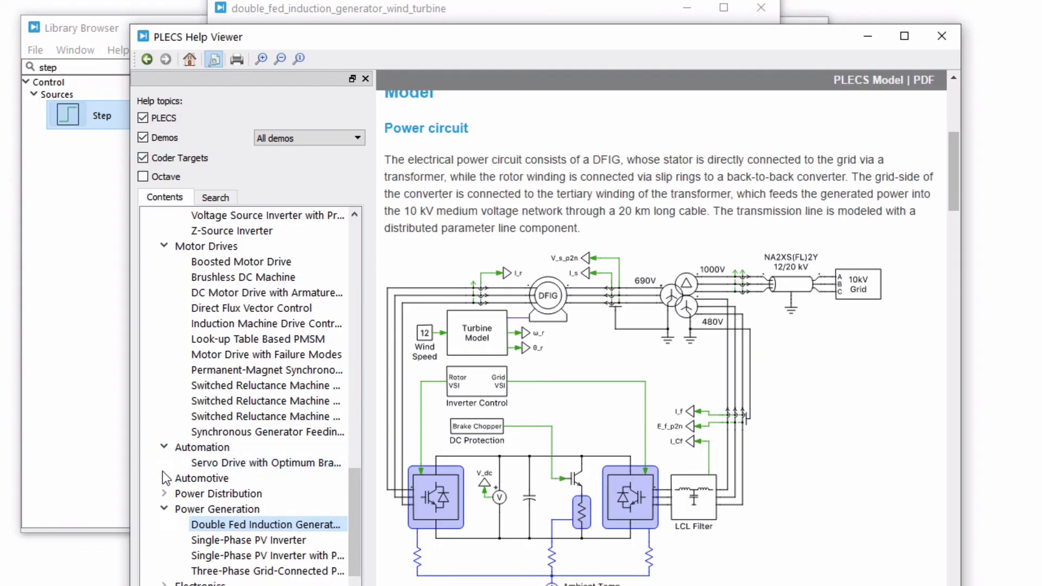
left_click(164, 478)
scroll(165, 478, "down", 1)
left_click(163, 478)
scroll(166, 482, "down", 2)
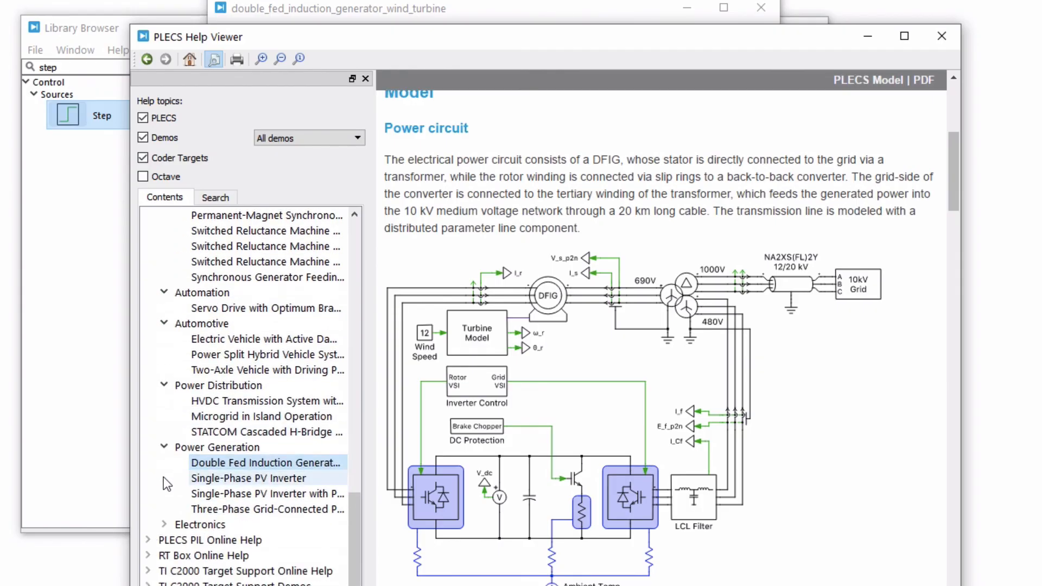
left_click(164, 526)
scroll(164, 529, "down", 1)
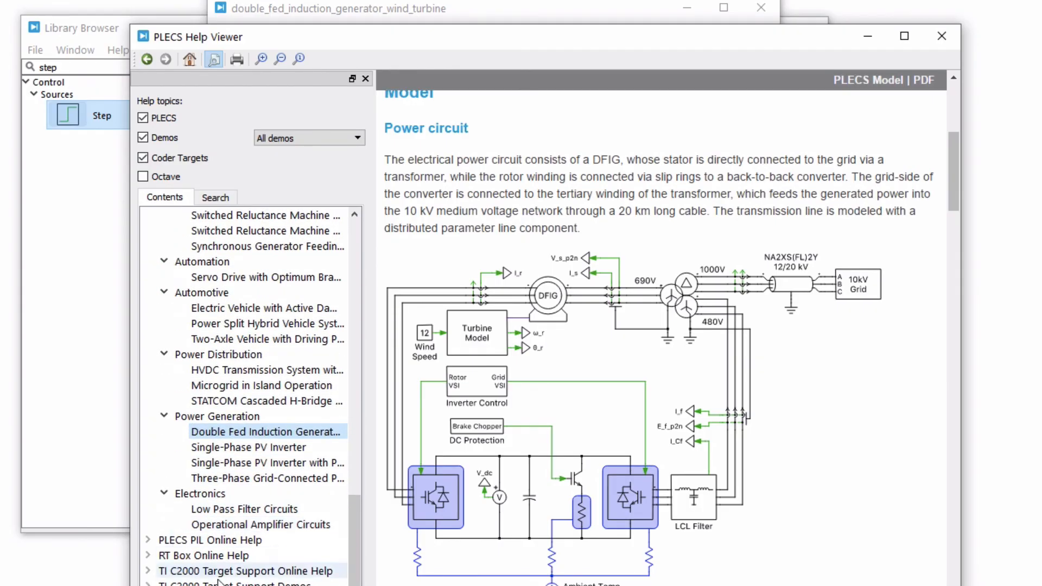
left_click(271, 585)
left_click(328, 95)
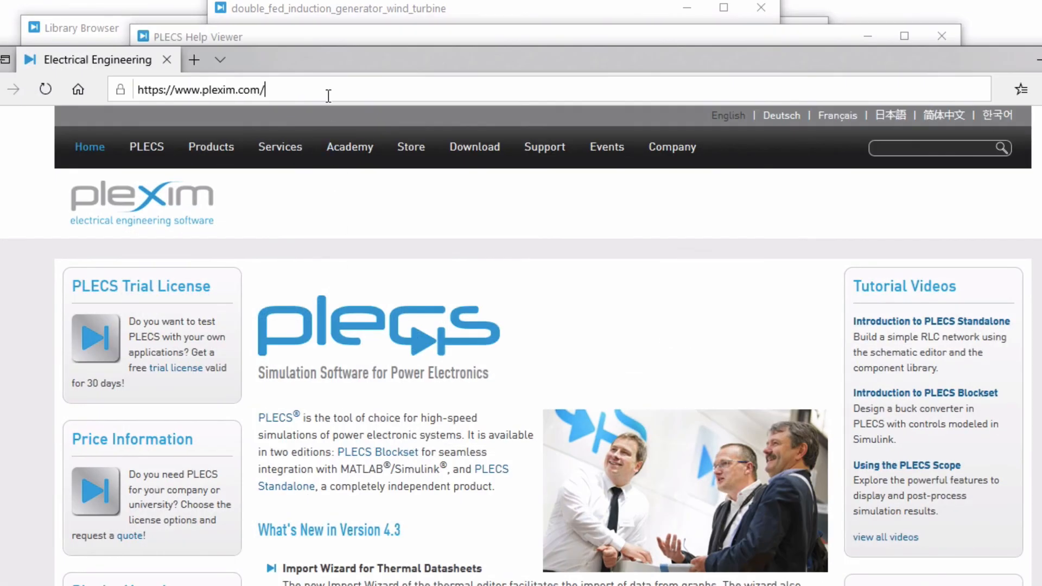